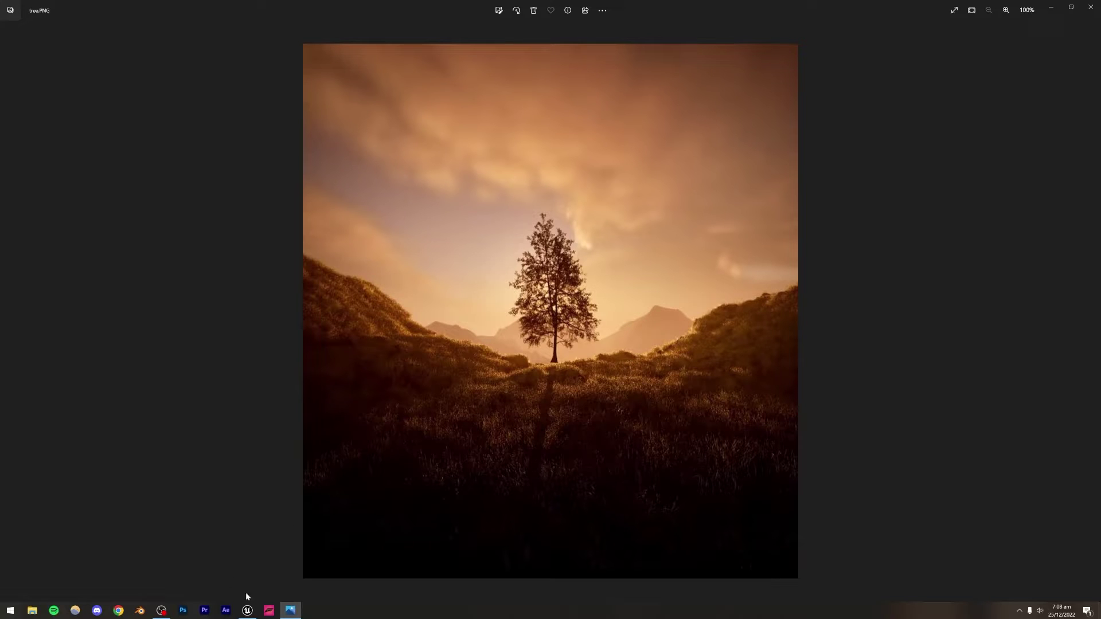
Switch to the Unreal Project Browser and open the 5.1 version of the cave_SS project.
left_click(250, 611)
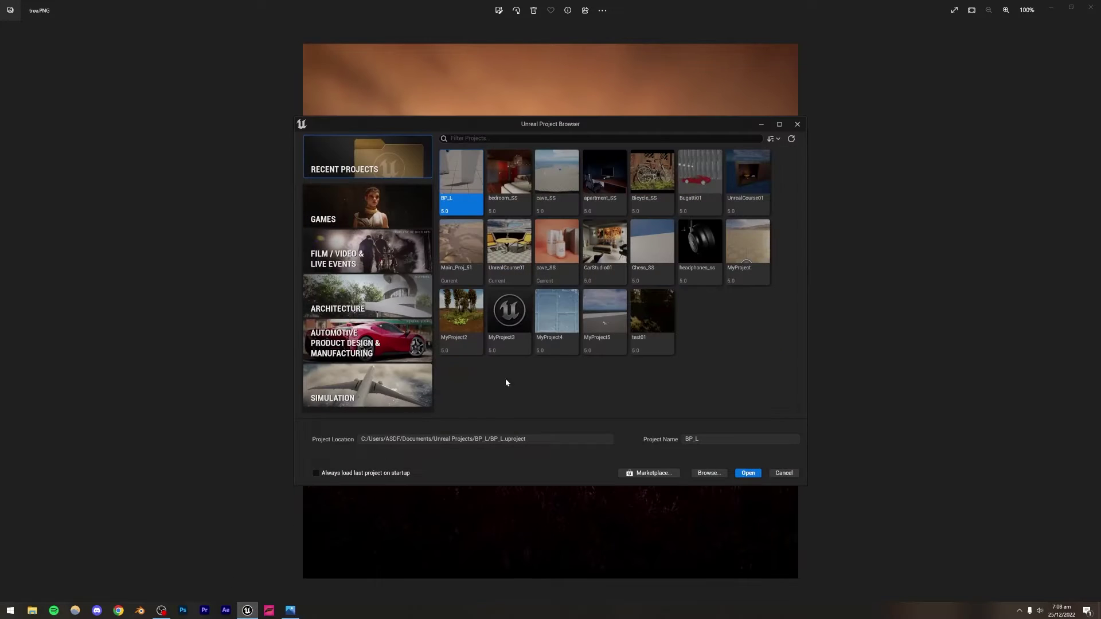
left_click(544, 249)
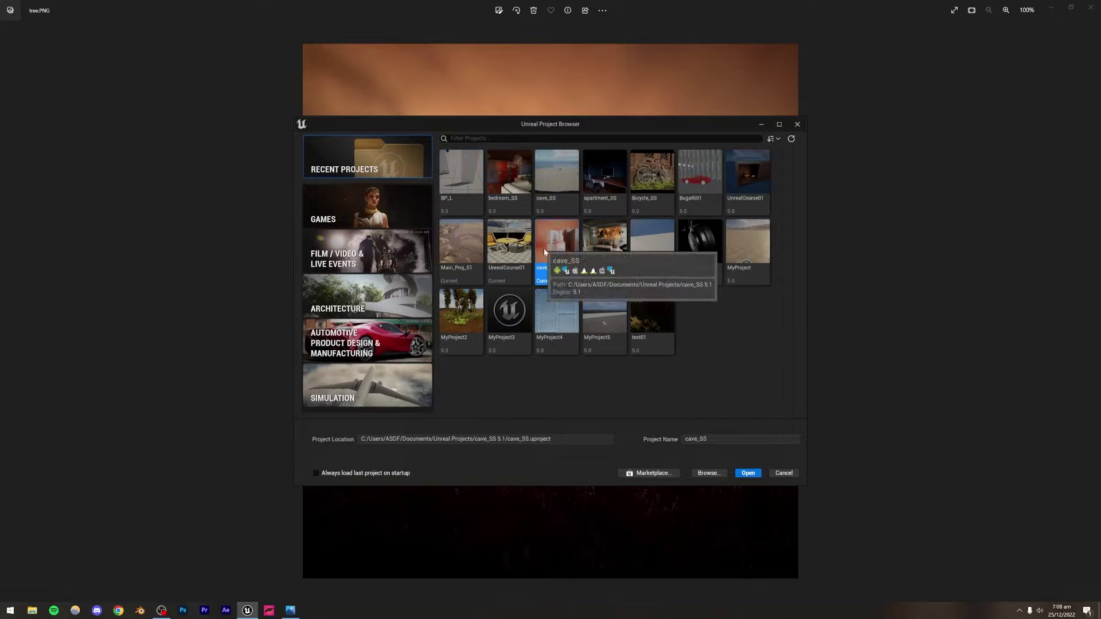
left_click(741, 473)
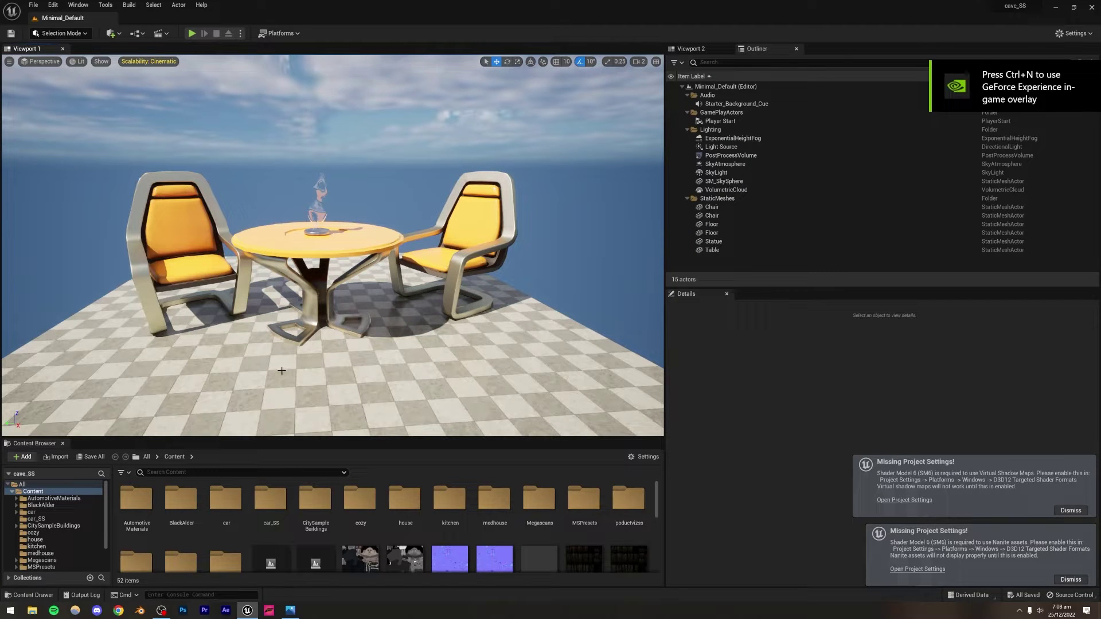
Check the tree.PNG reference image, and return to the Unreal editor.
left_click(290, 610)
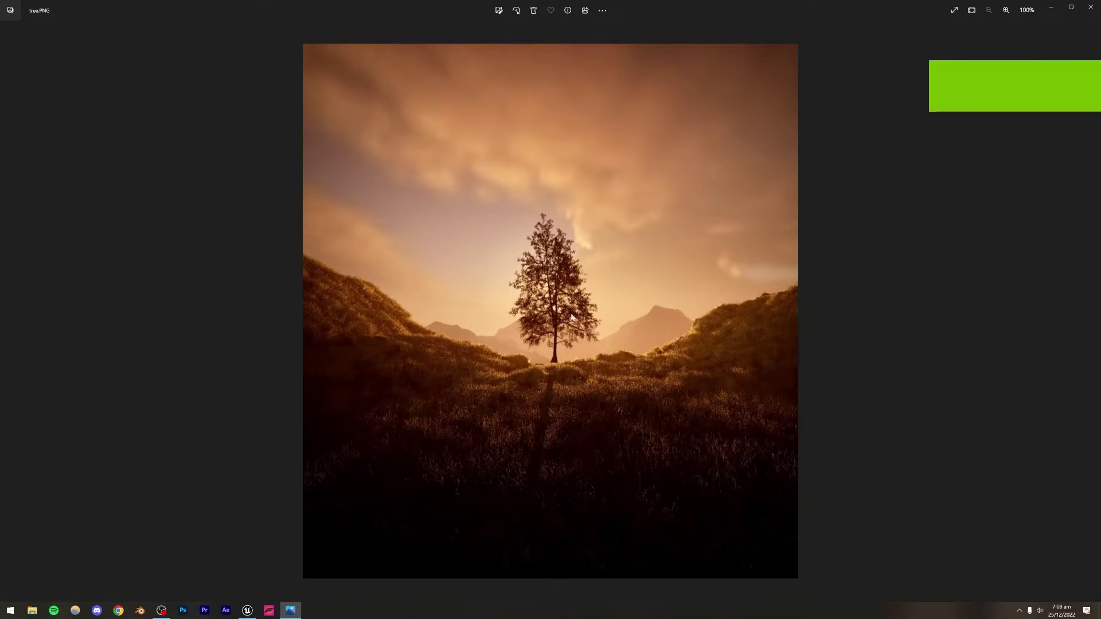
left_click(248, 610)
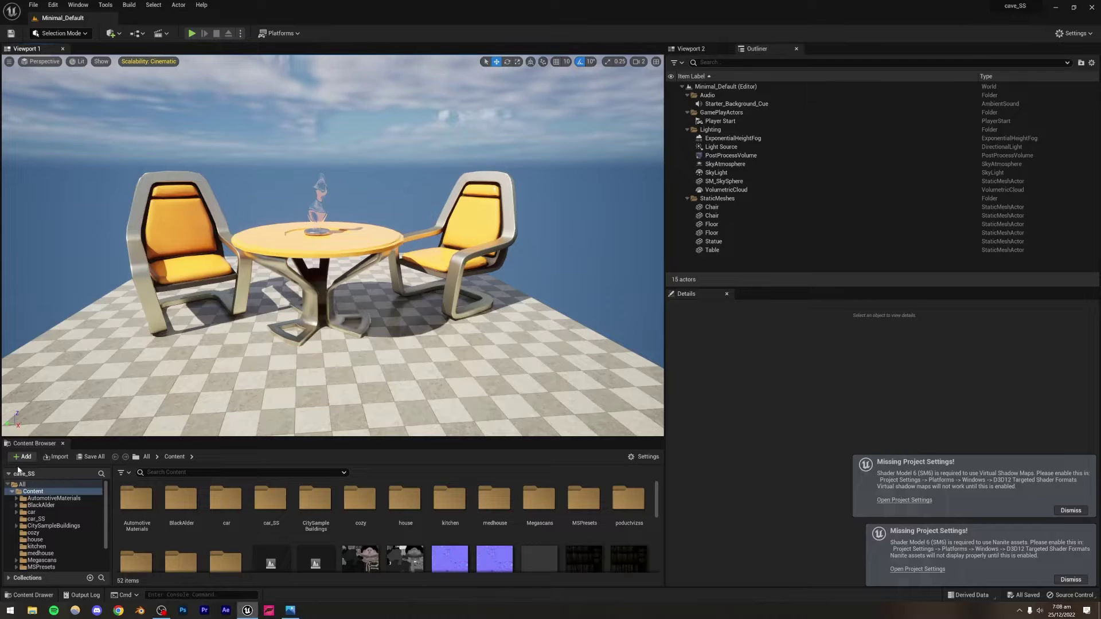
left_click(23, 457)
mouse_move(43, 367)
left_click(148, 373)
left_click(573, 143)
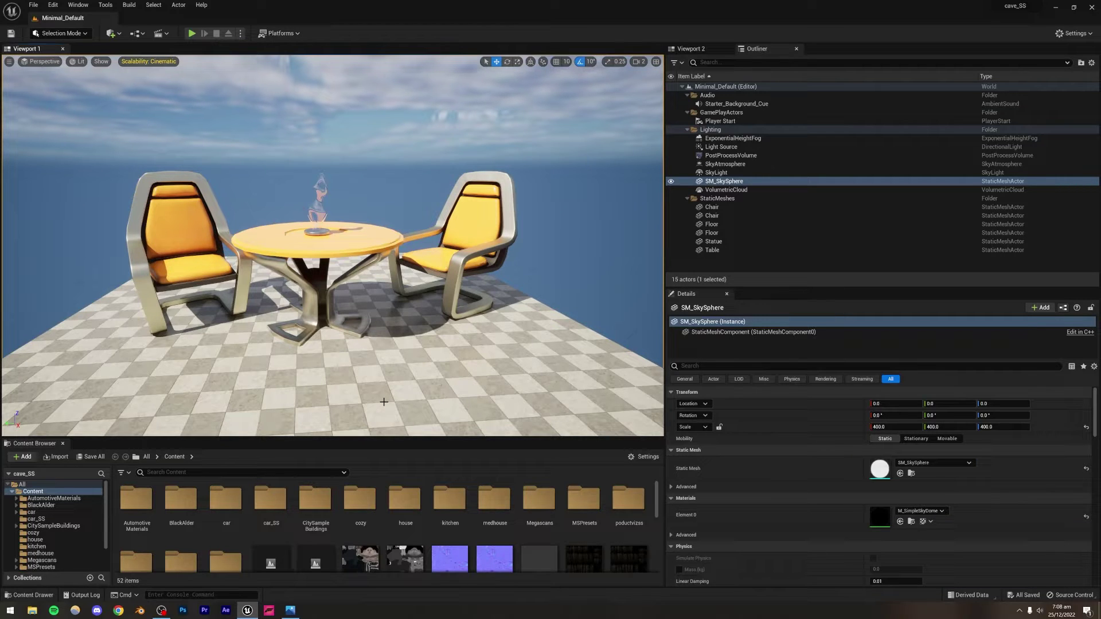
Launch the Epic Games Launcher and go to the Unreal Engine Marketplace.
left_click(10, 610)
scroll(111, 467, "down", 1)
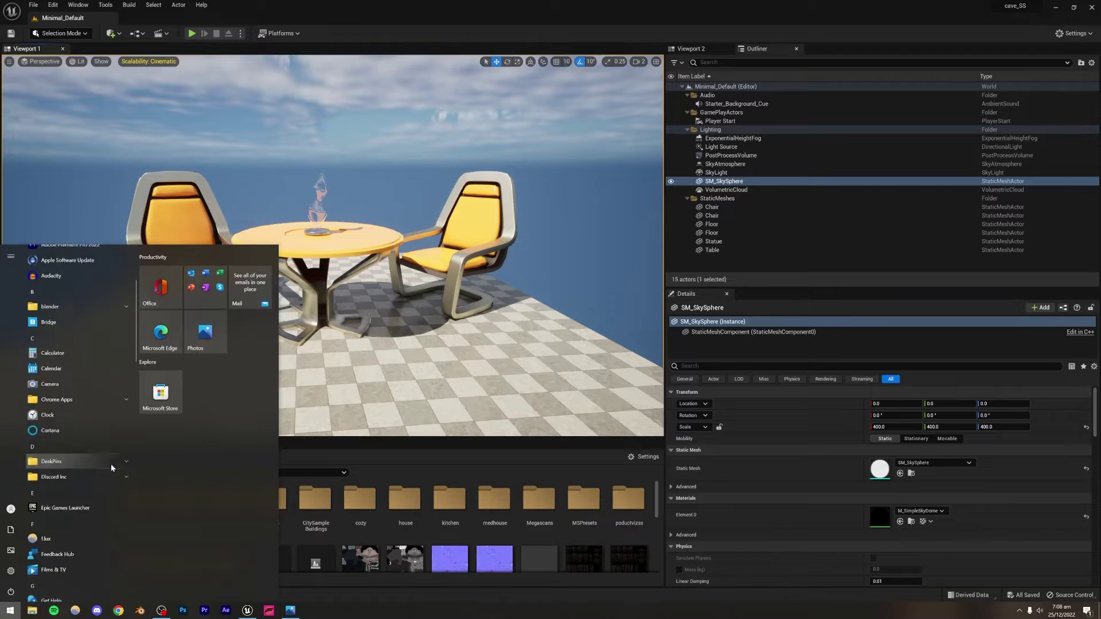
scroll(112, 464, "down", 2)
left_click(68, 429)
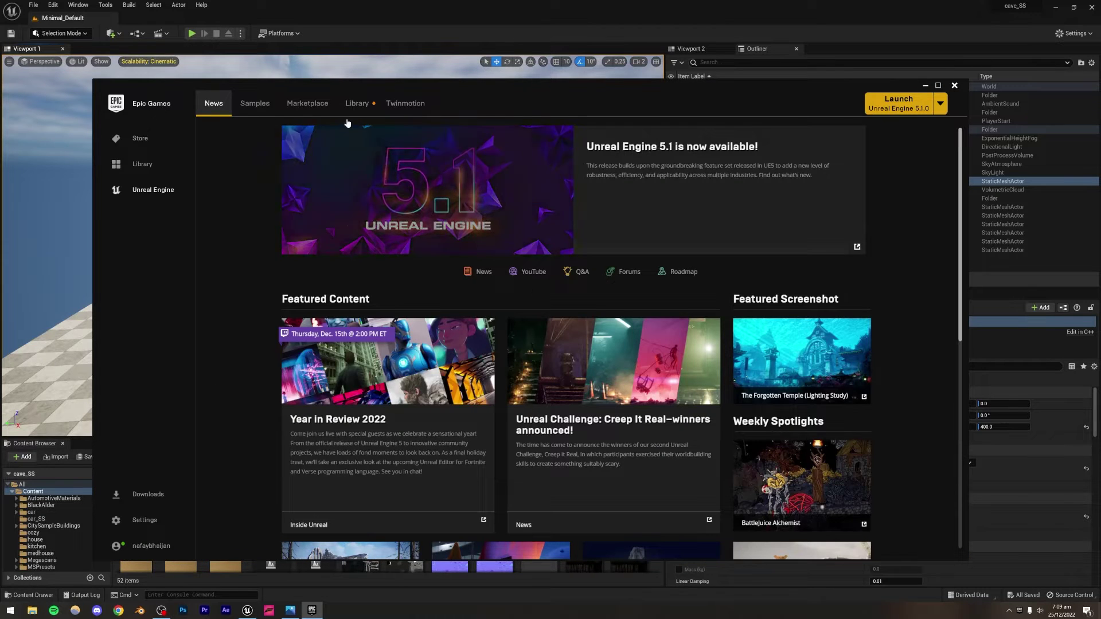
left_click(304, 104)
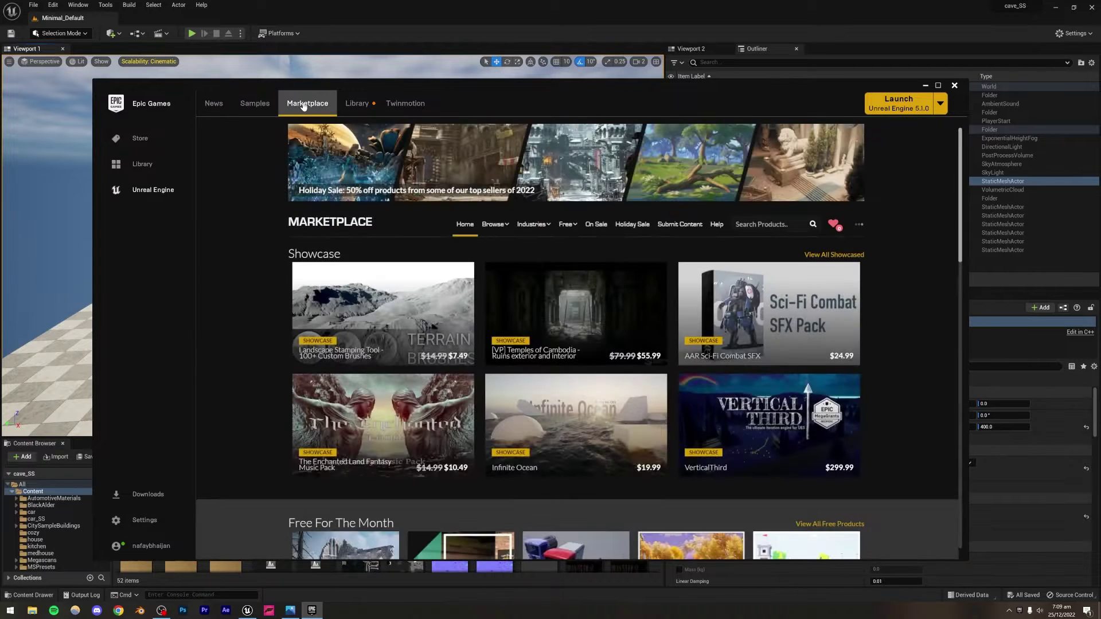
Search the Marketplace for "megascans" and browse the first page of results.
left_click(763, 224)
type("megascans")
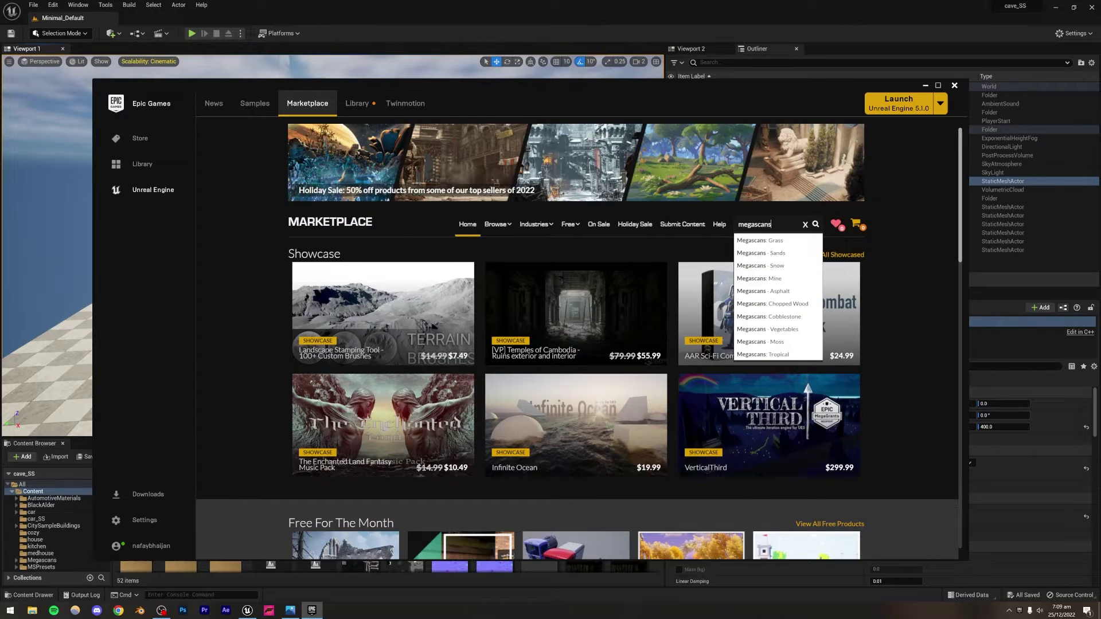
key("Return")
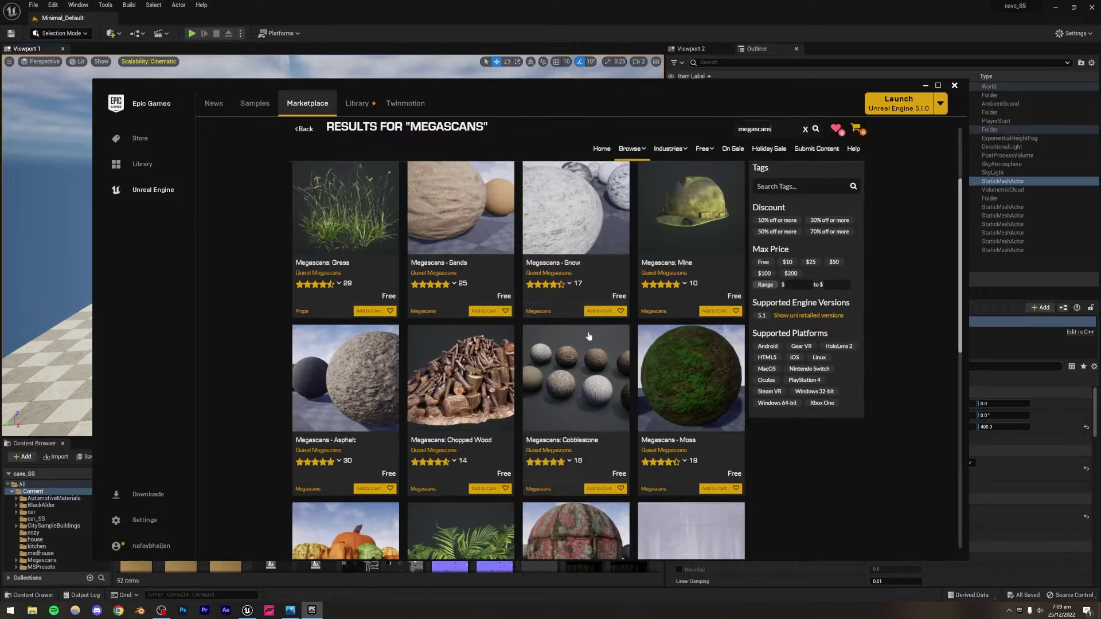
scroll(589, 336, "down", 6)
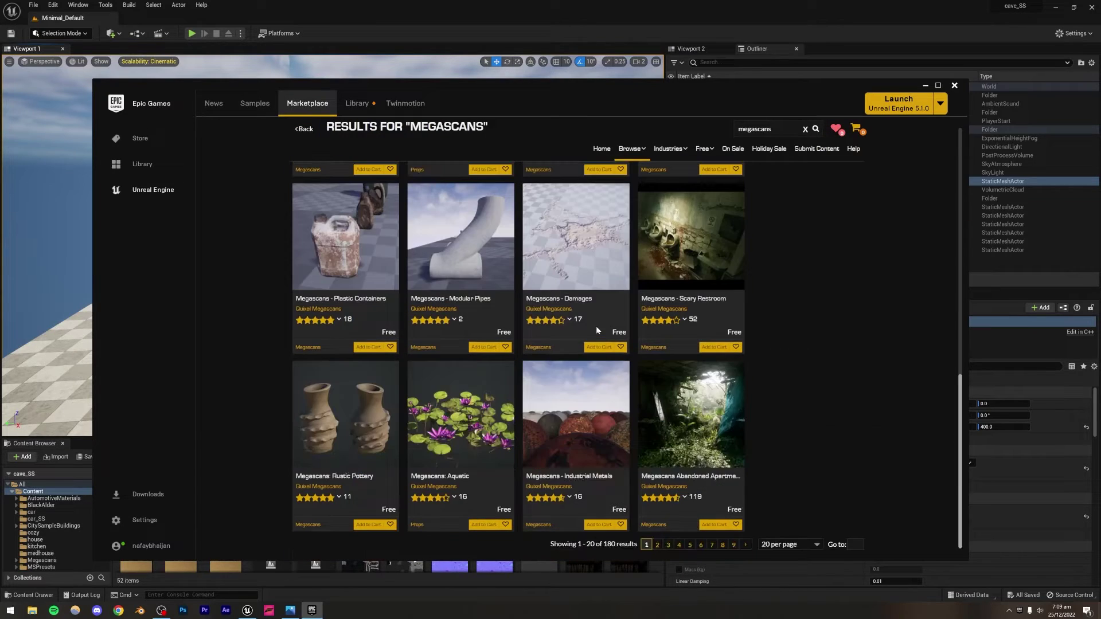
scroll(597, 328, "up", 6)
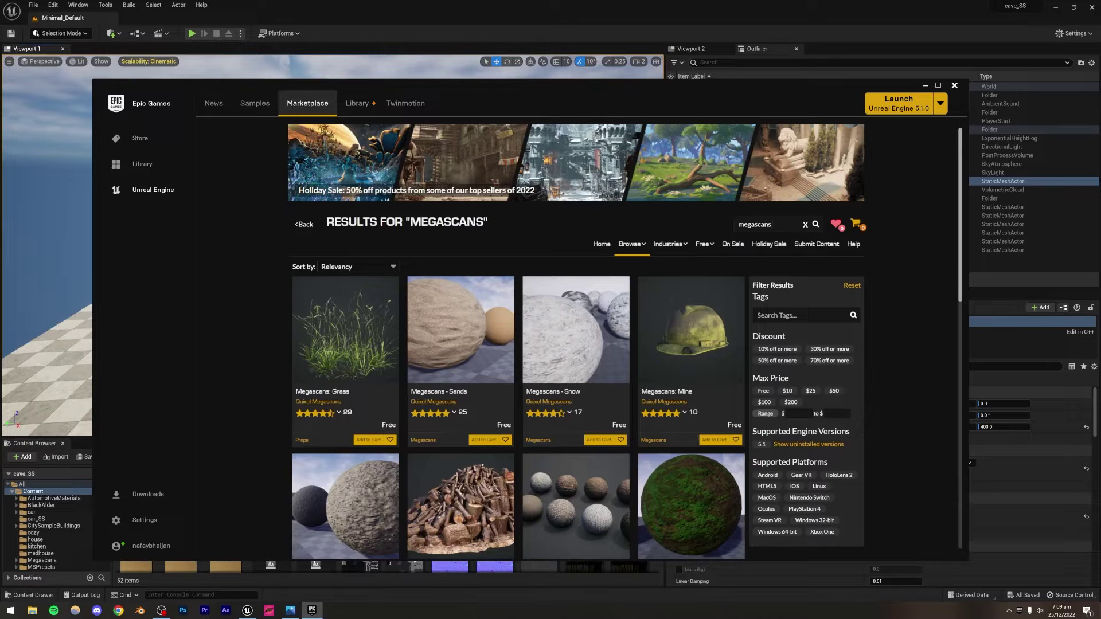
Refine the Marketplace search to "megascans tree".
type("tree")
key("Return")
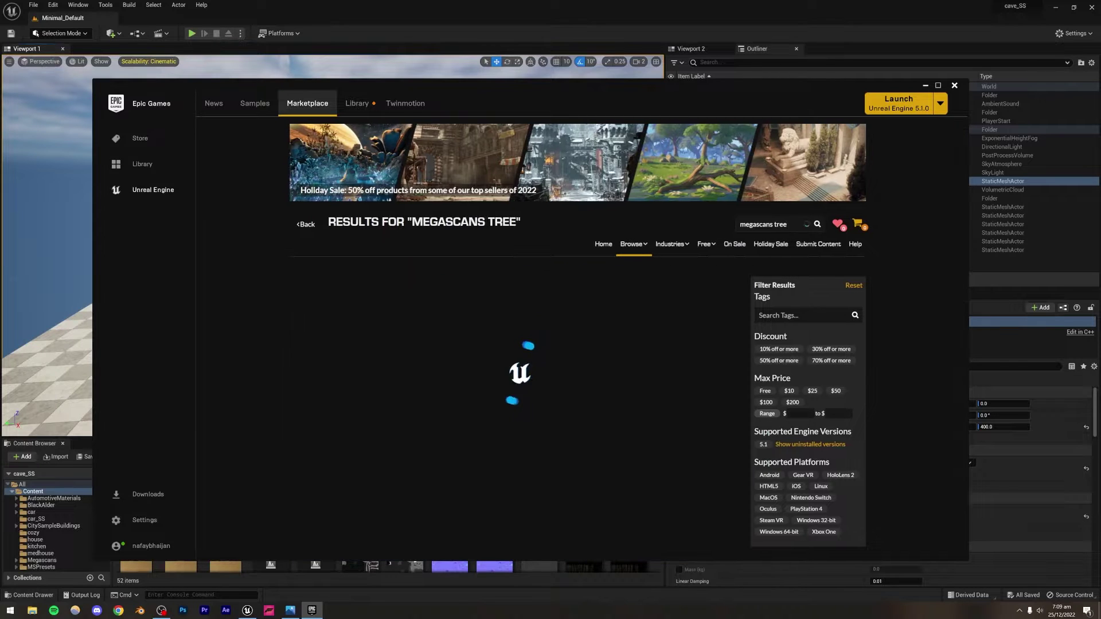
scroll(442, 373, "down", 1)
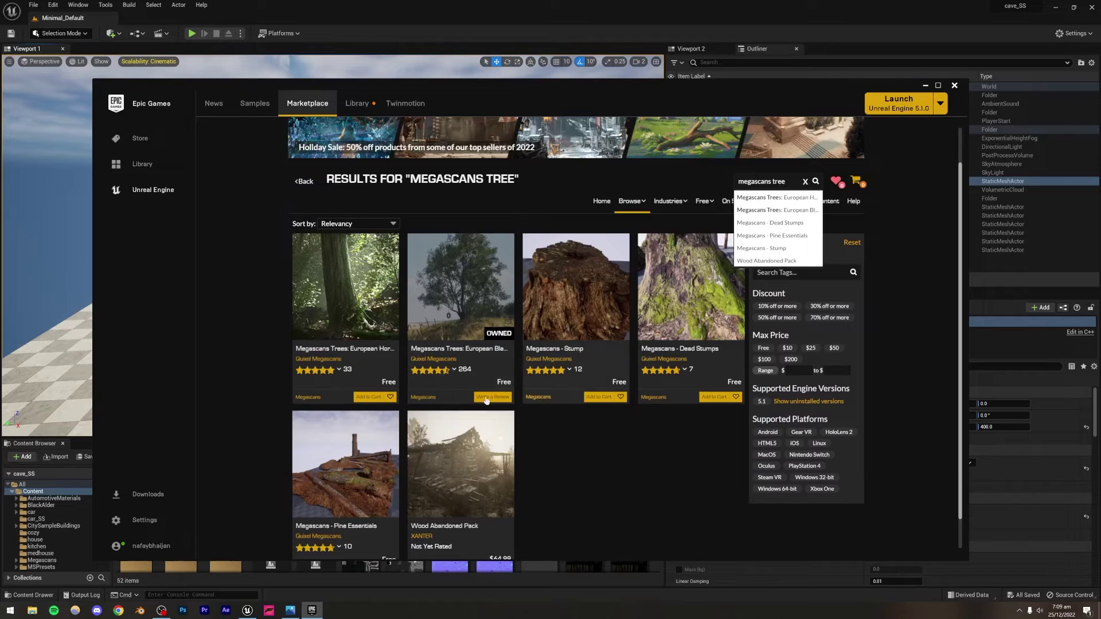
View the preview images of the Megascans Trees: European Hornbeam pack, and return to the search results.
left_click(351, 317)
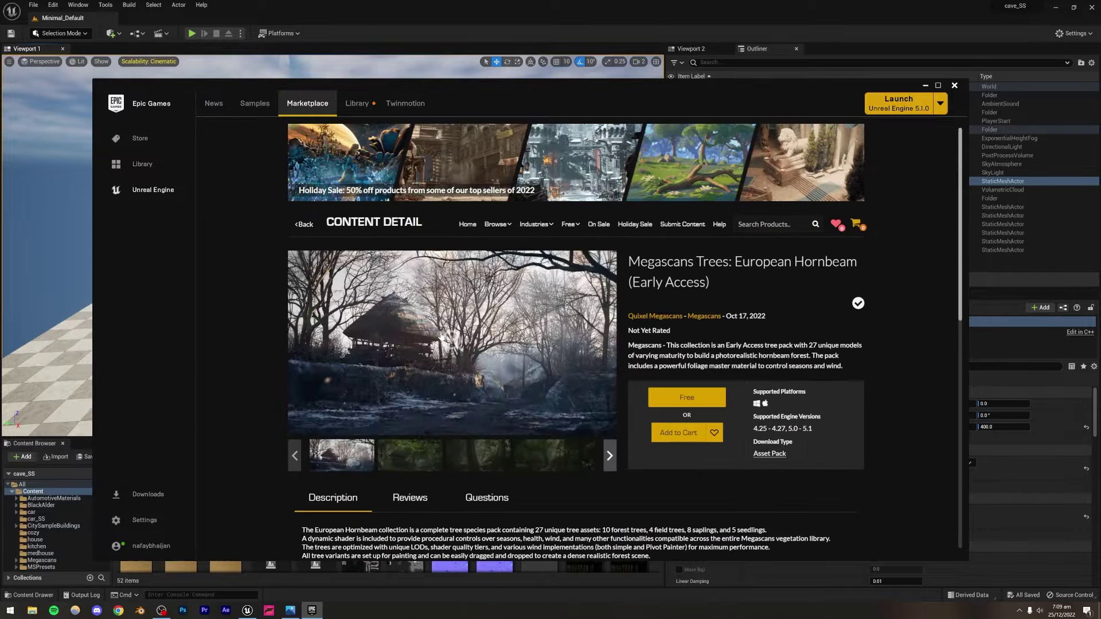
left_click(410, 458)
left_click(479, 453)
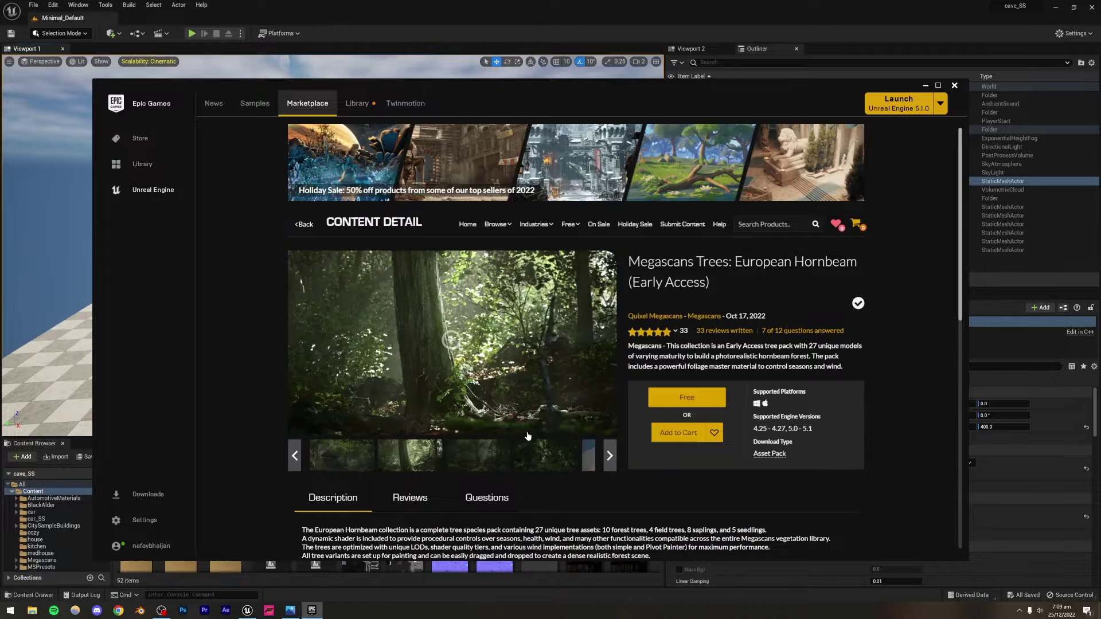
left_click(304, 225)
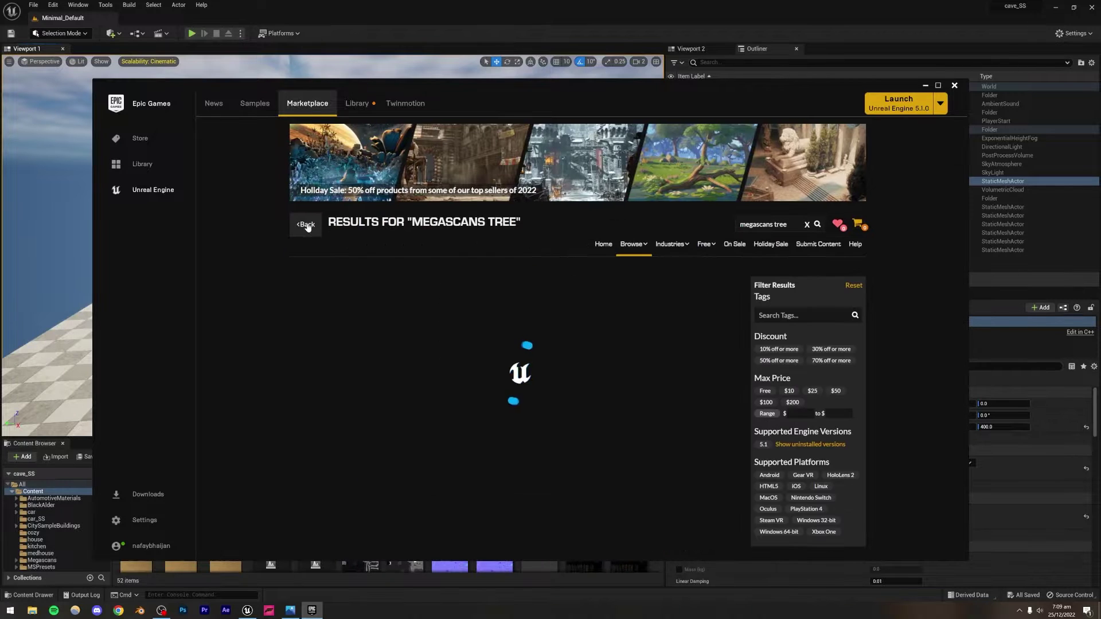
View the preview images of the Megascans Trees: European Black Alder pack, and return to the search results.
left_click(446, 345)
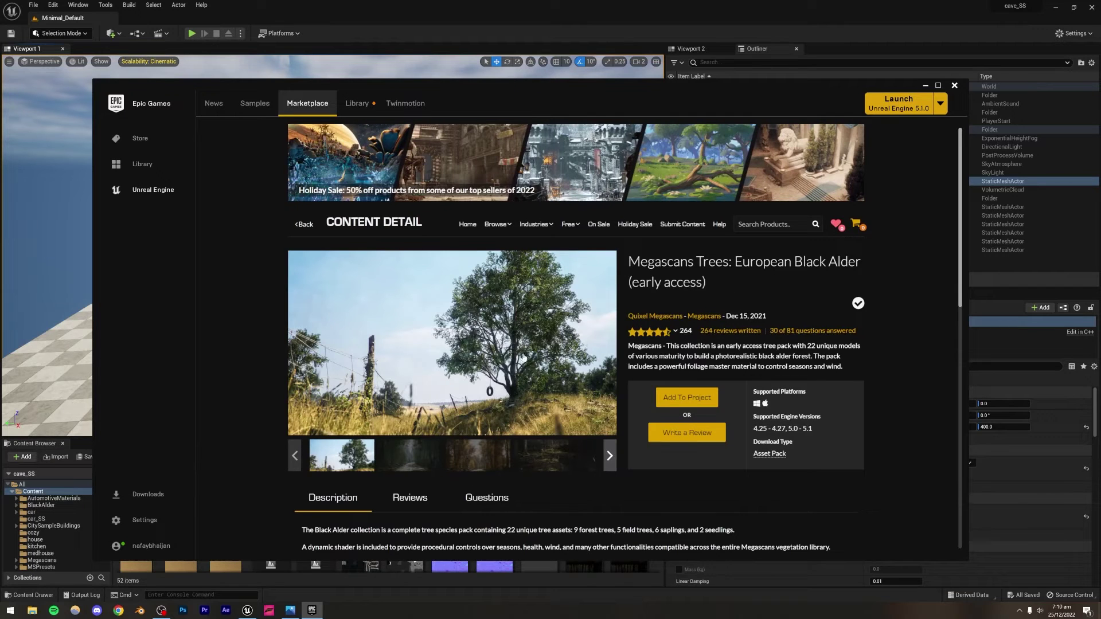
left_click(412, 454)
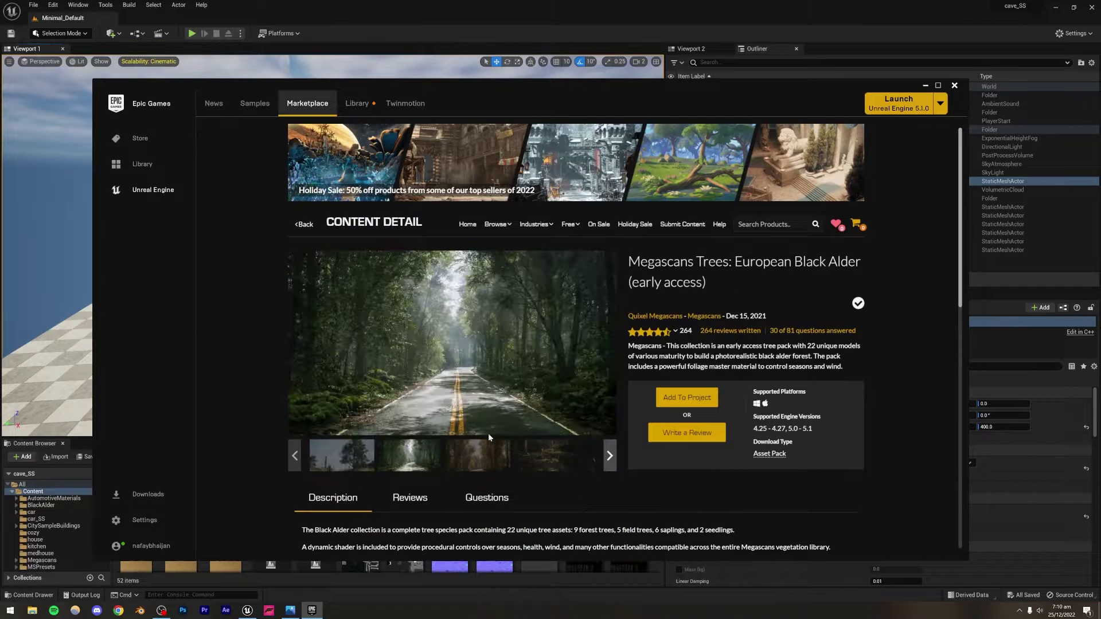
left_click(484, 459)
left_click(550, 460)
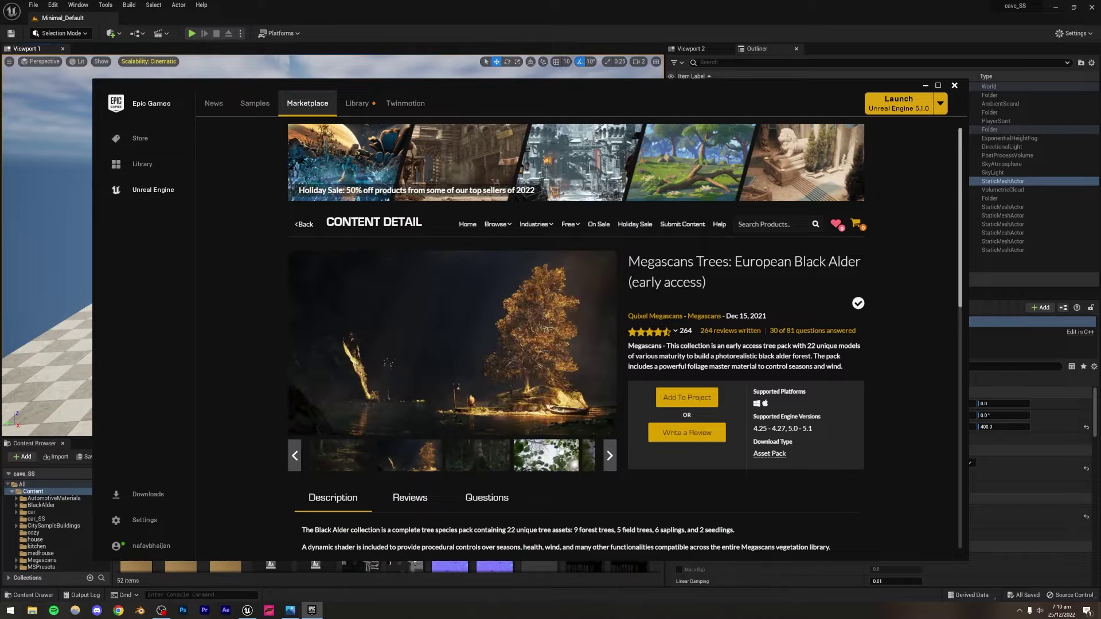
left_click(310, 229)
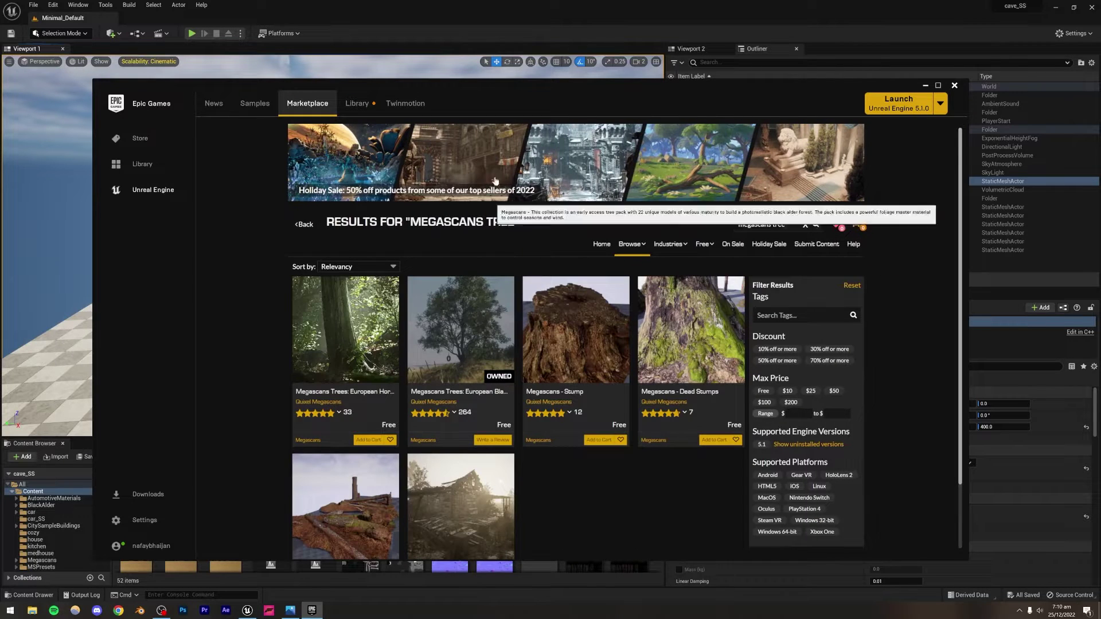
Bring up the project selection for the Megascans Trees: European pack in the Vault, and decline adding it.
left_click(357, 103)
scroll(463, 405, "down", 1)
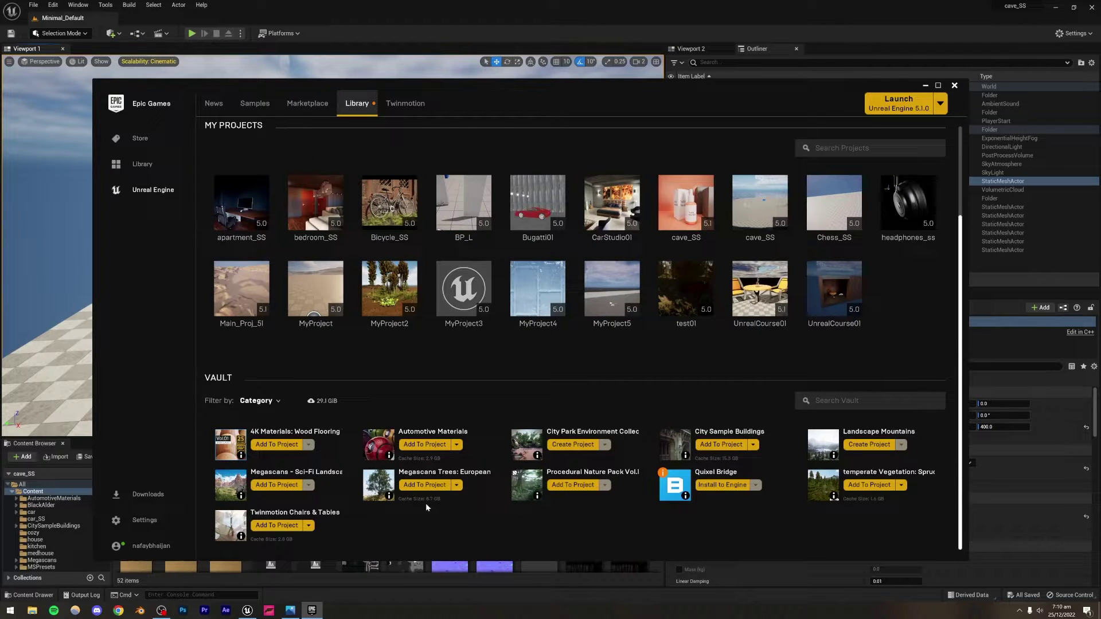
left_click(299, 107)
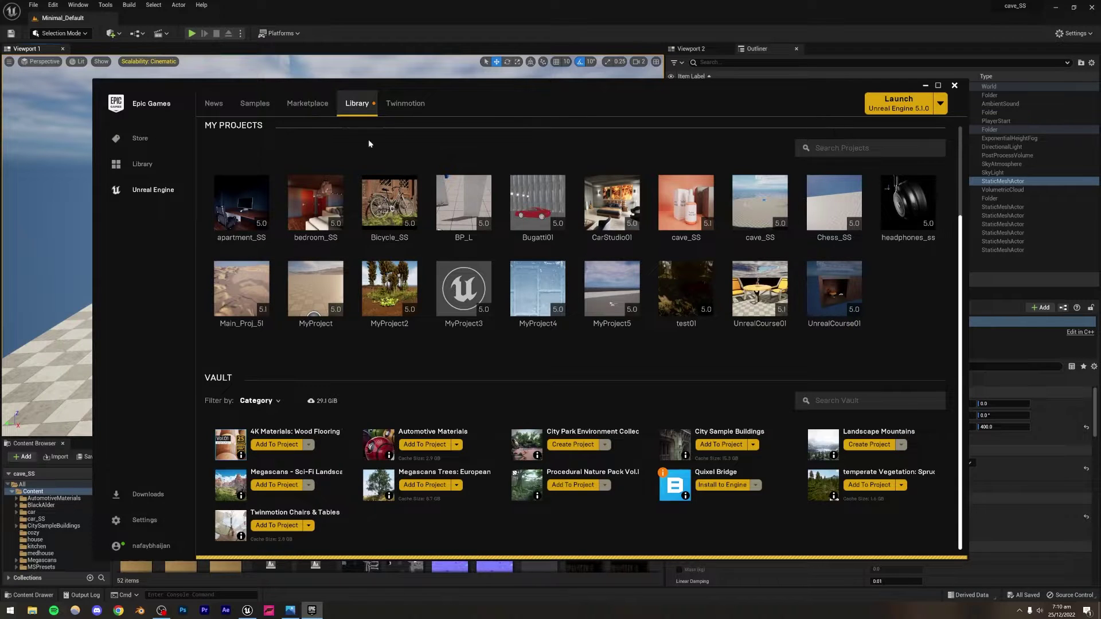
left_click(427, 486)
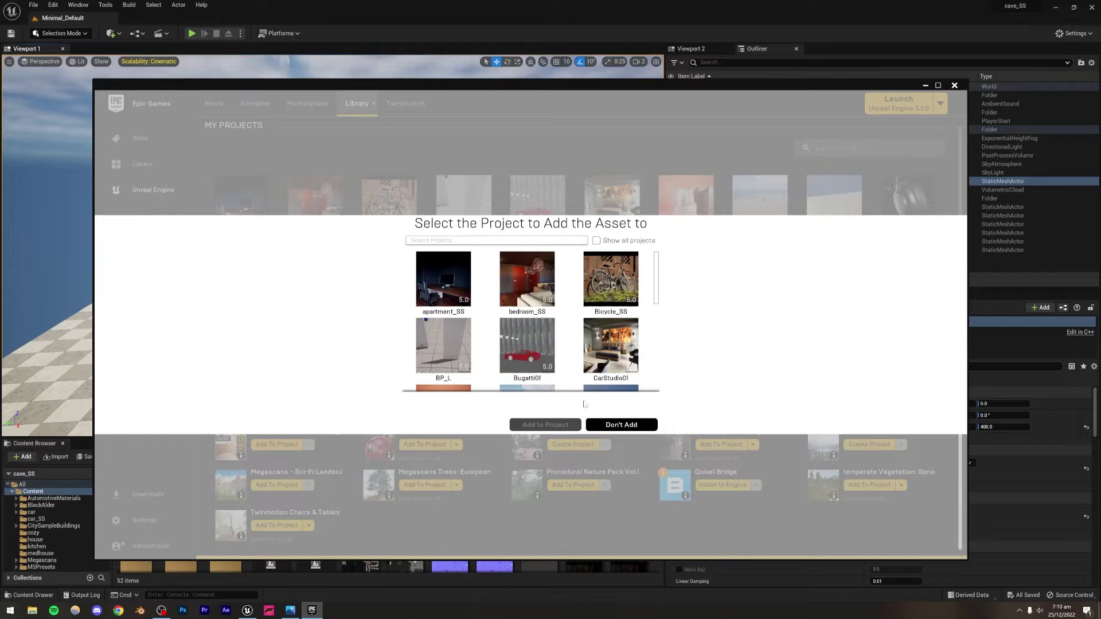
left_click(619, 425)
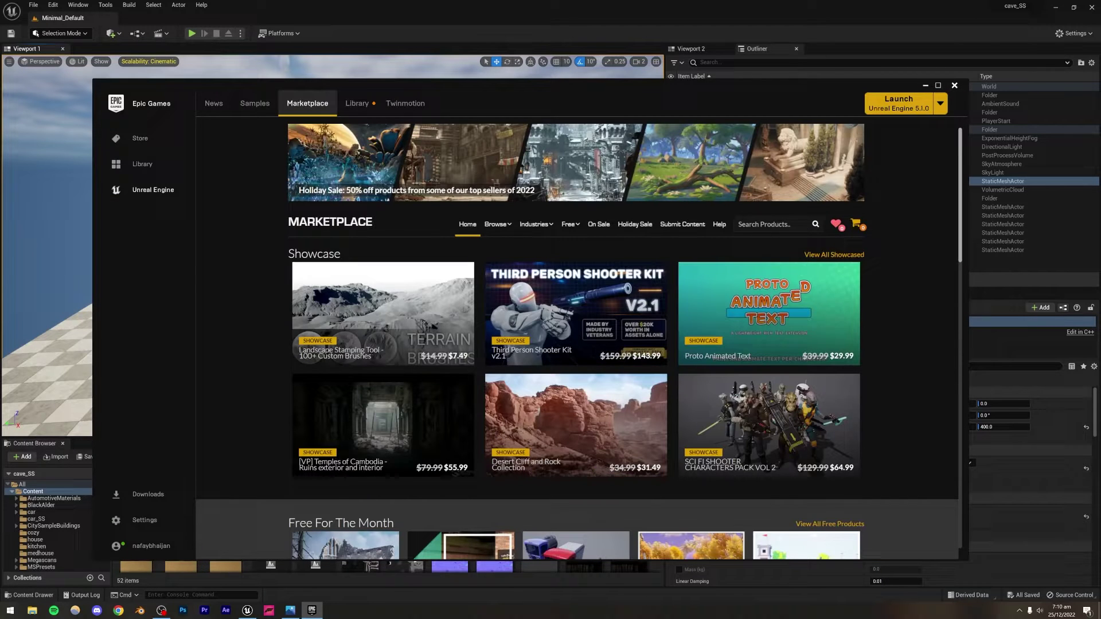
Return to the Unreal editor, inspect the project's BlackAlder folder, and go back to the Content folder.
left_click(925, 85)
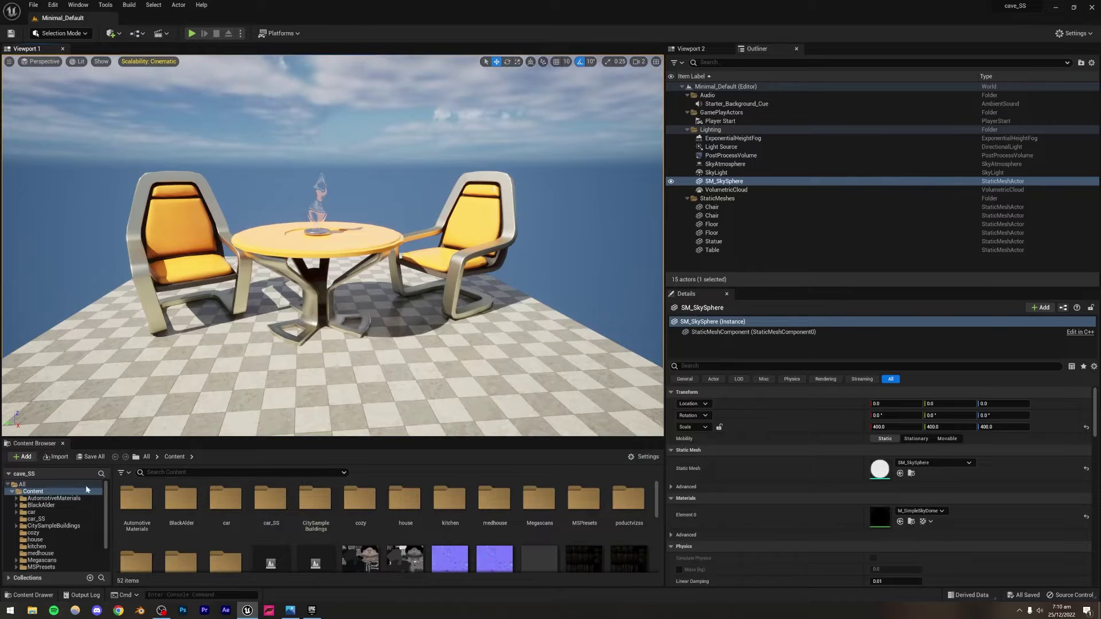
left_click(46, 506)
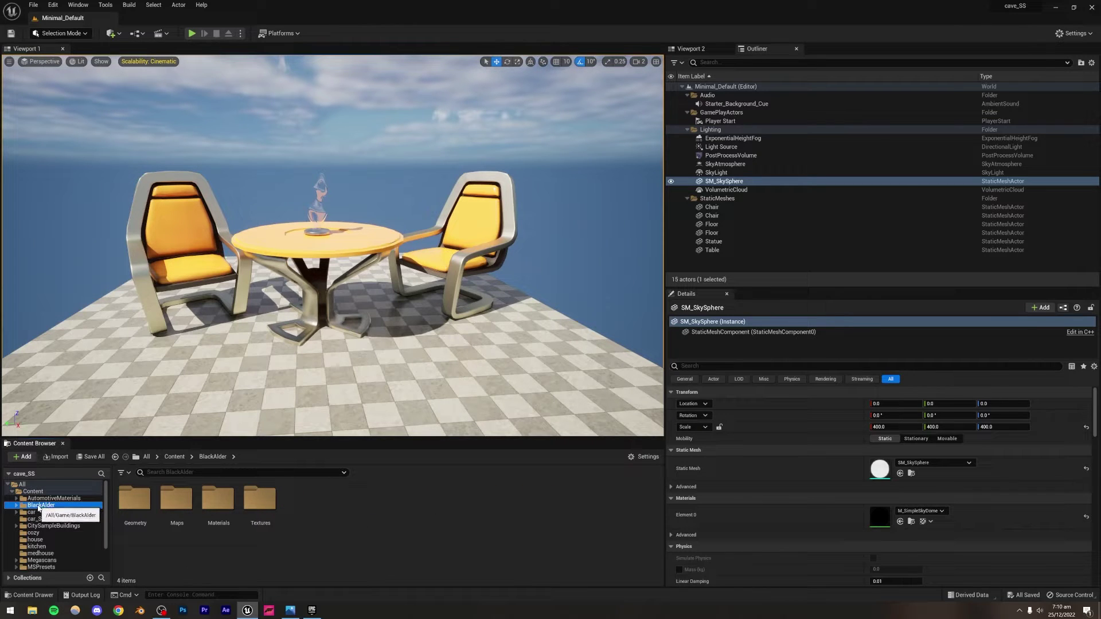
left_click(33, 492)
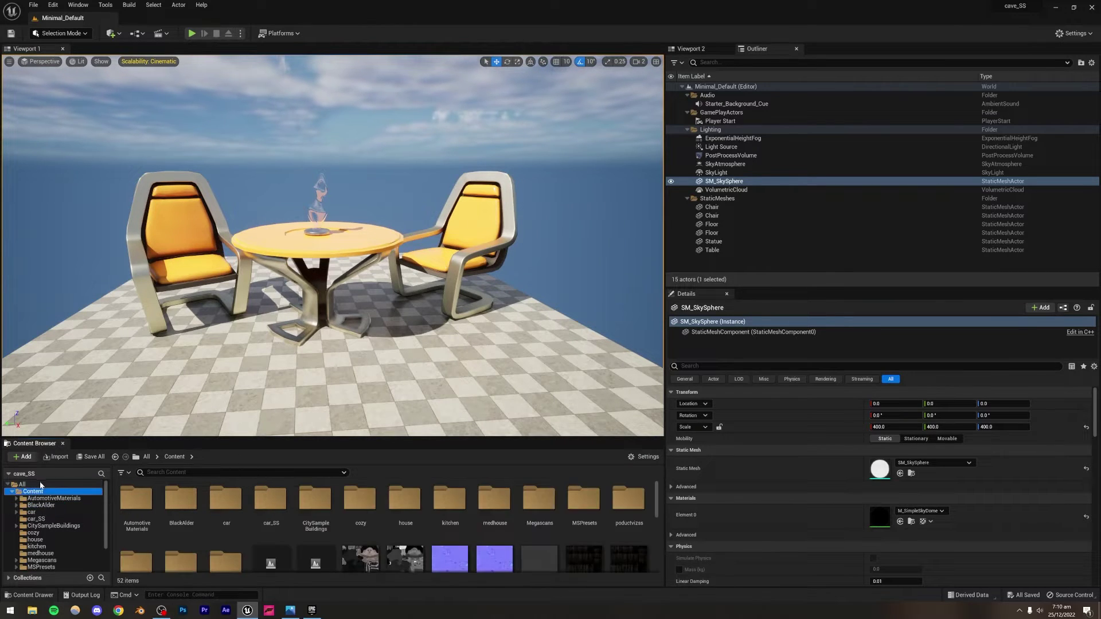
left_click(259, 147)
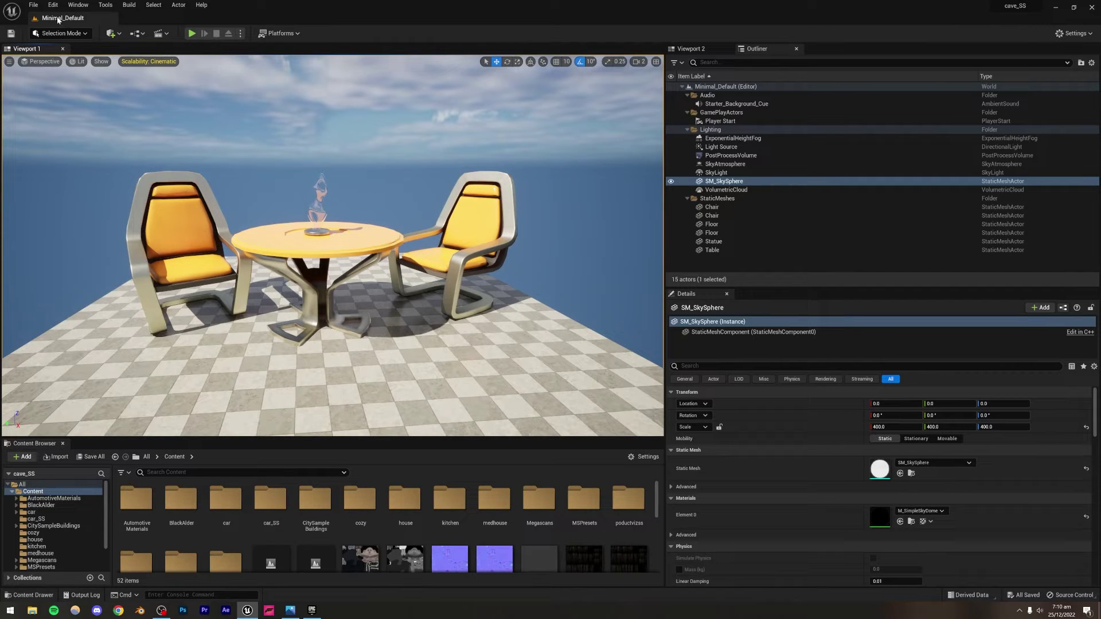
Create a new level from the Empty Level template, and shrink the Content Browser to enlarge the viewport.
left_click(34, 4)
left_click(58, 30)
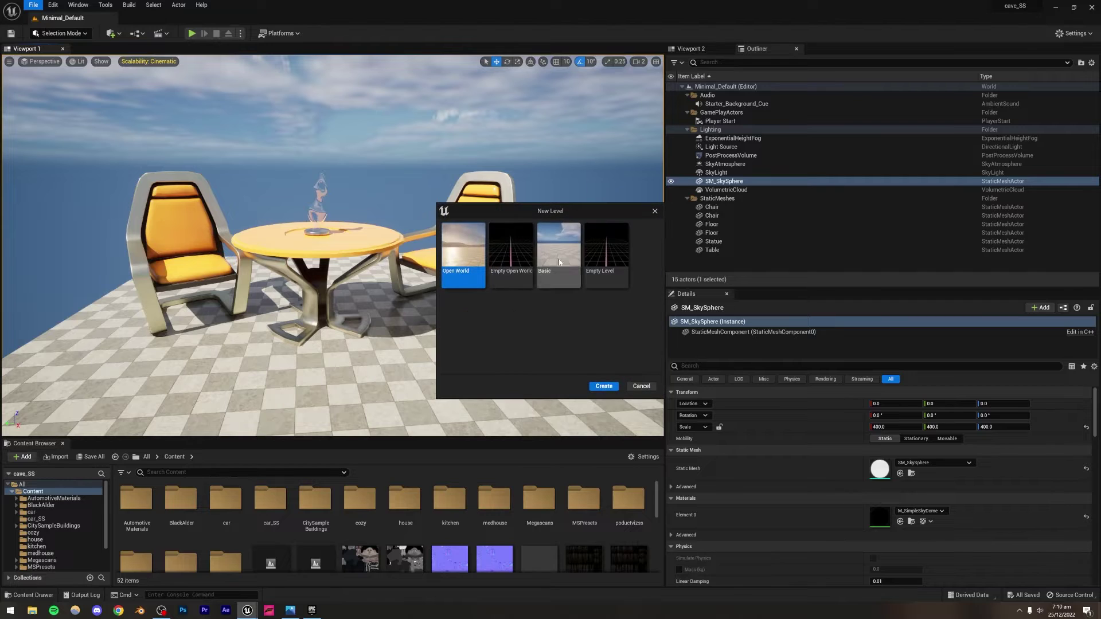
left_click(602, 255)
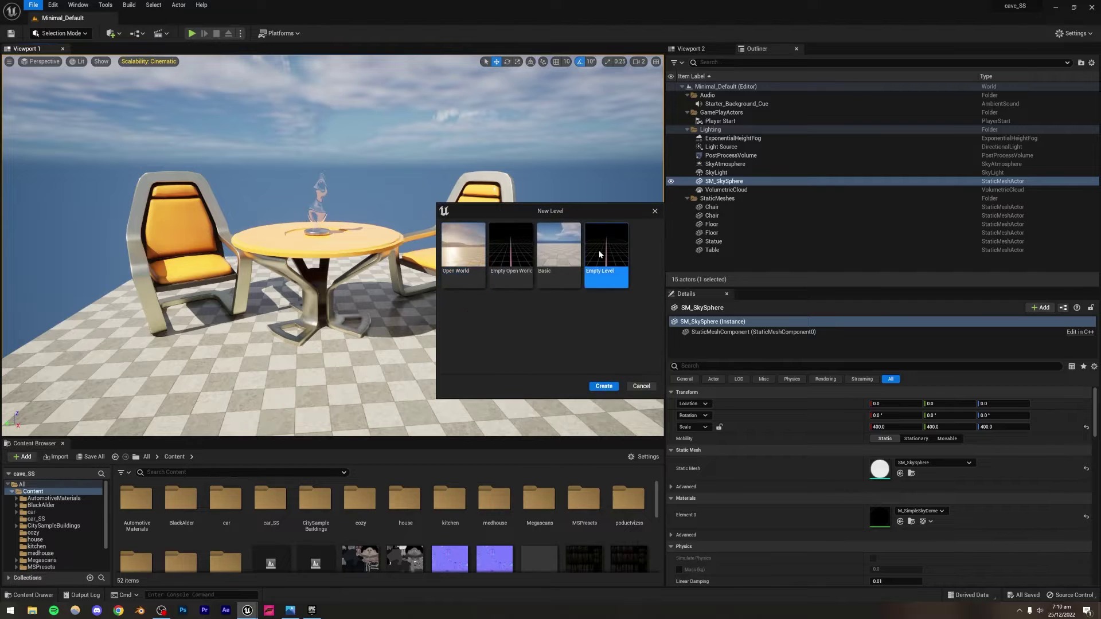
left_click(604, 386)
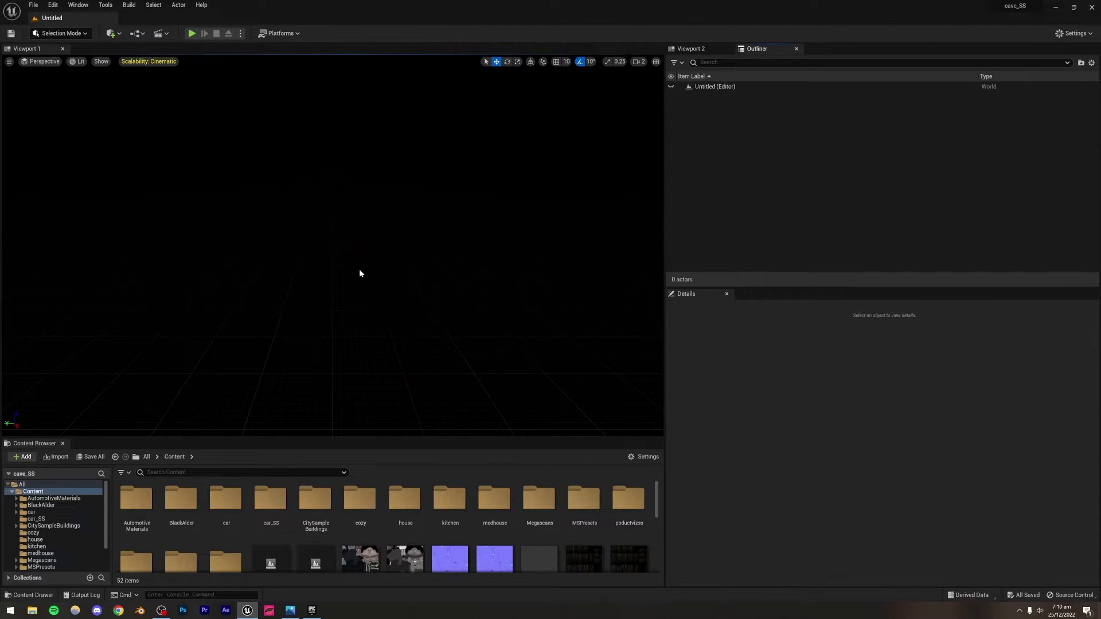
left_click_drag(295, 436, 297, 493)
left_click_drag(332, 373, 351, 336)
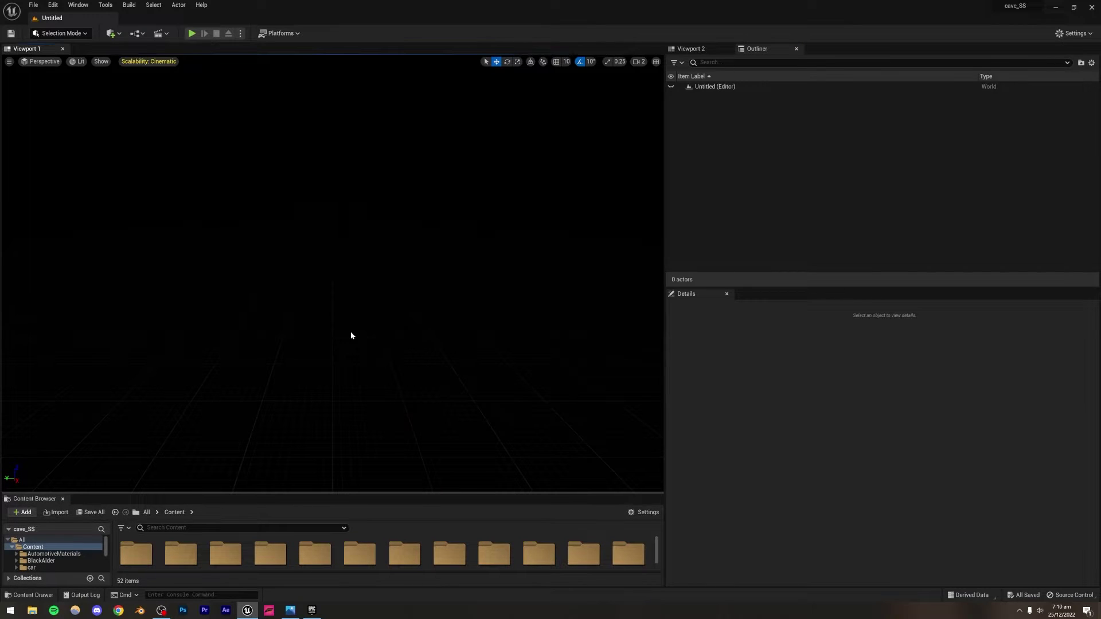
Save the new level in the Content folder as tree_darkSS.
key("ctrl+s")
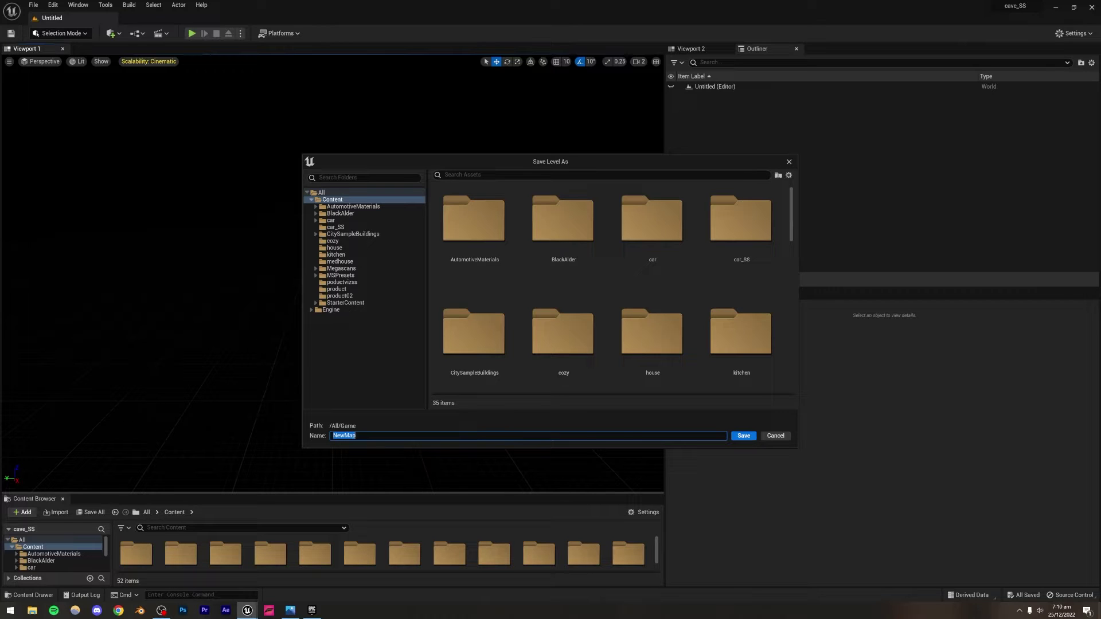
type("tree_darkSS")
key("Return")
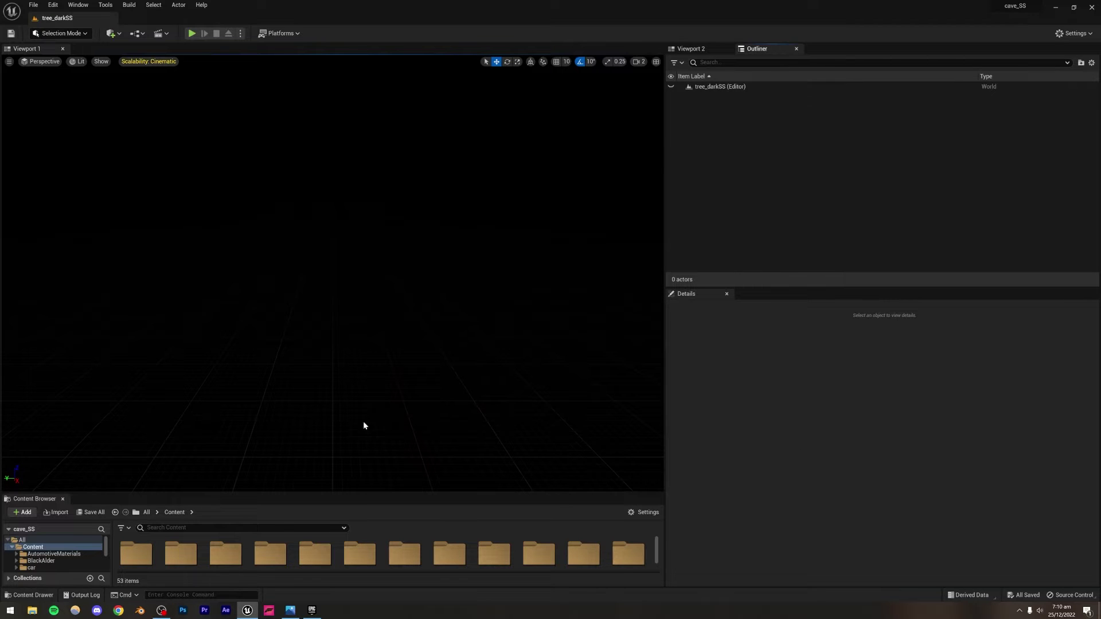
Use the Env. Light Mixer to create a sky light, atmospheric light, sky atmosphere, volumetric cloud and height fog, and close the mixer.
left_click(79, 5)
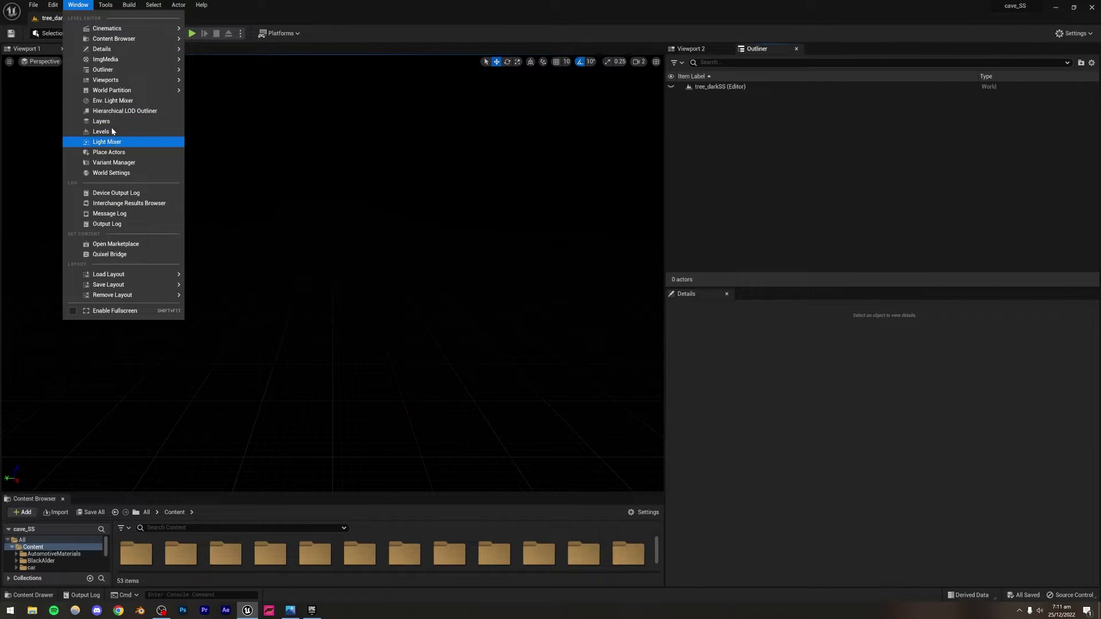
left_click(113, 100)
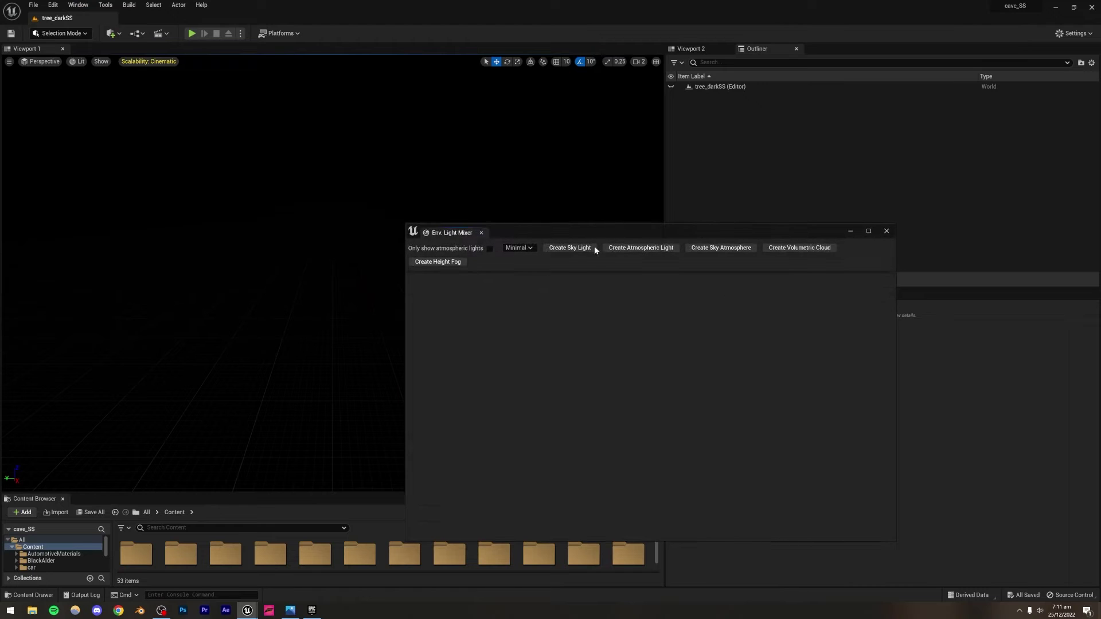
left_click(559, 273)
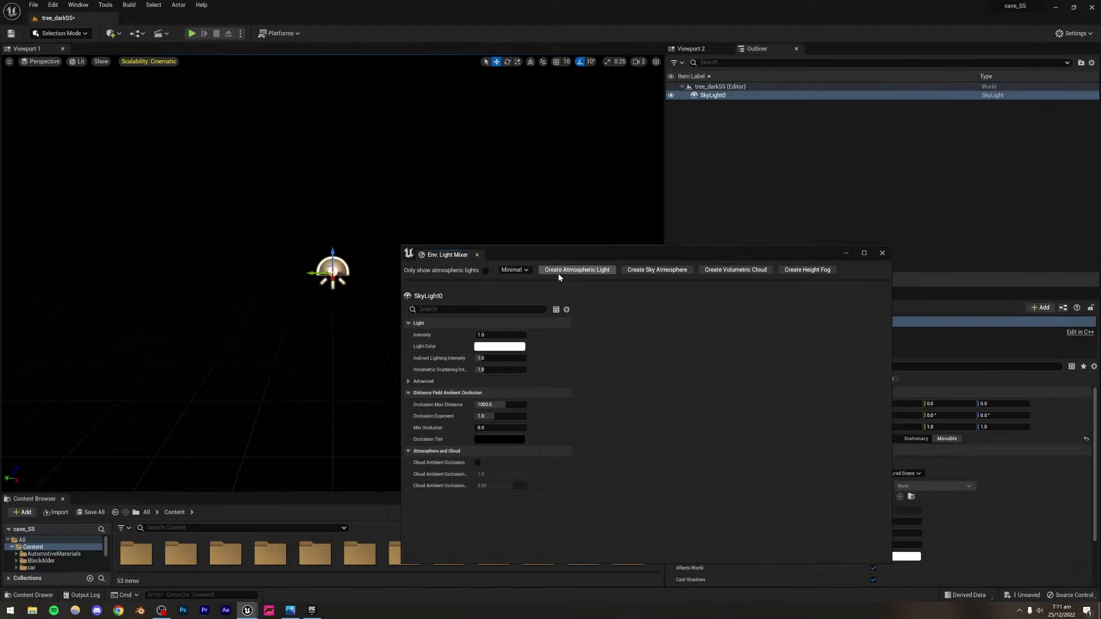
left_click(559, 273)
left_click(559, 273)
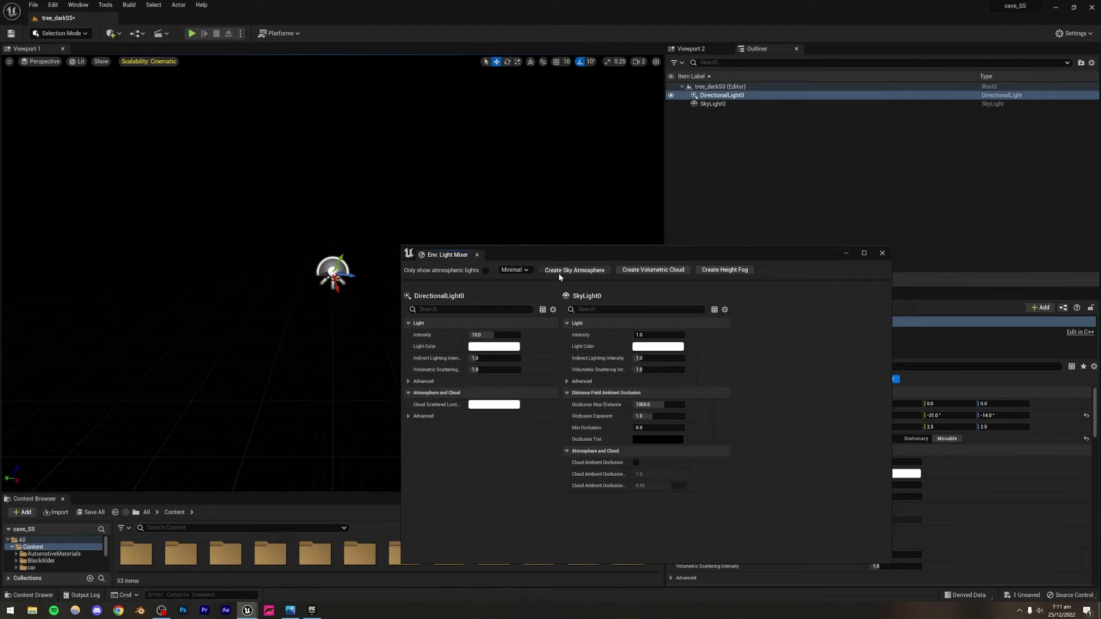
left_click(559, 273)
left_click(559, 273)
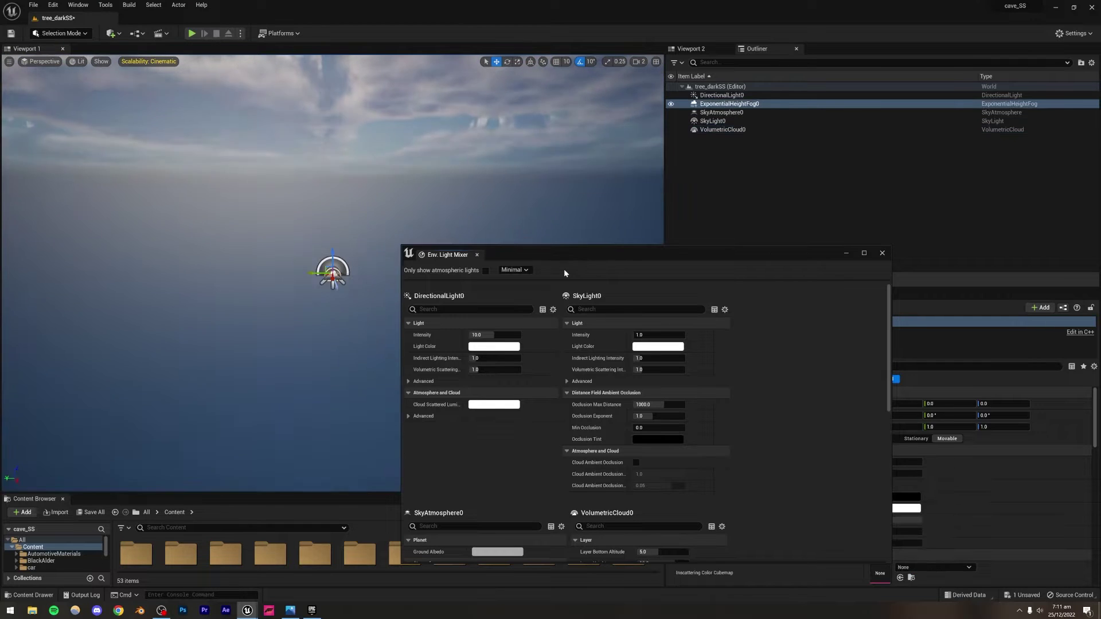
left_click(882, 253)
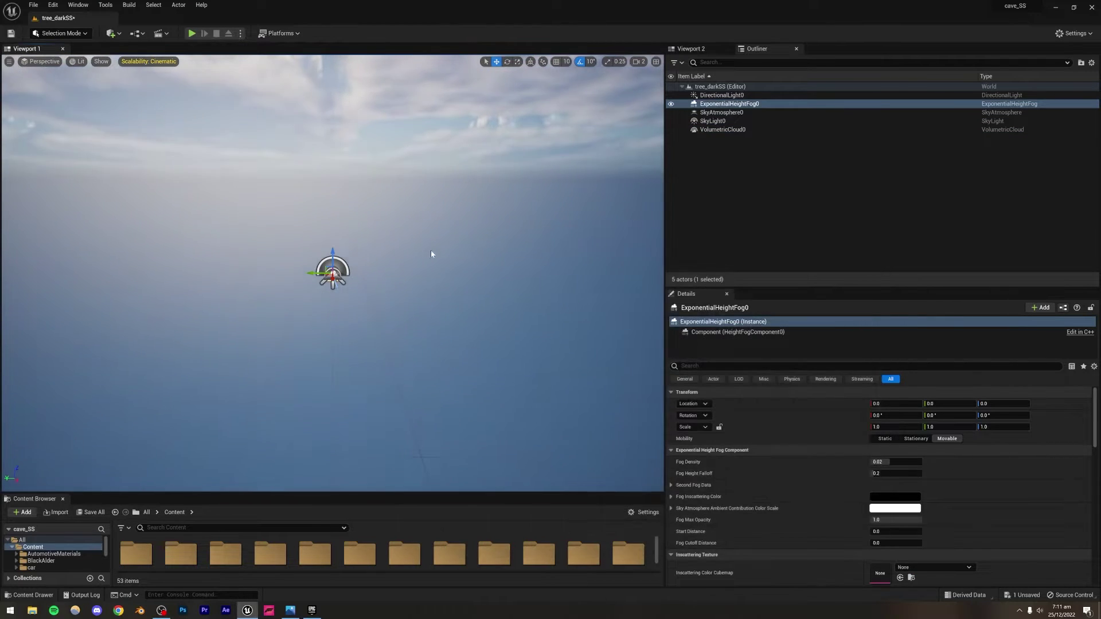
Enter Landscape mode and create a new landscape with 8 × 8 components, 63×63-quad sections and no material.
right_click_drag(433, 251, 442, 207)
right_click_drag(367, 172, 489, 300)
key("w")
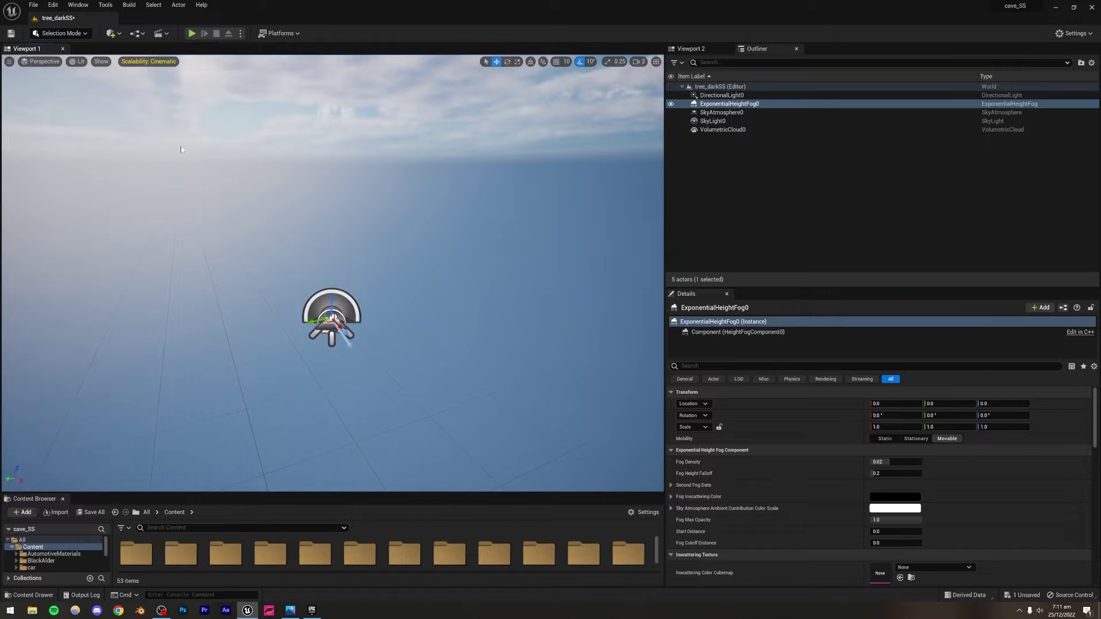
left_click(79, 34)
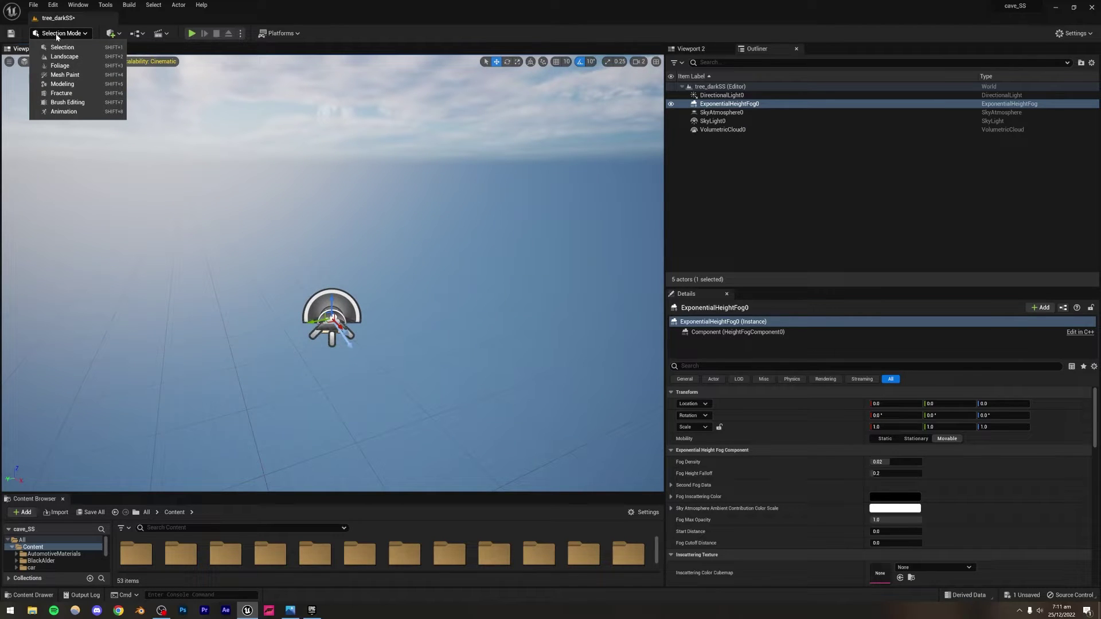
left_click(63, 59)
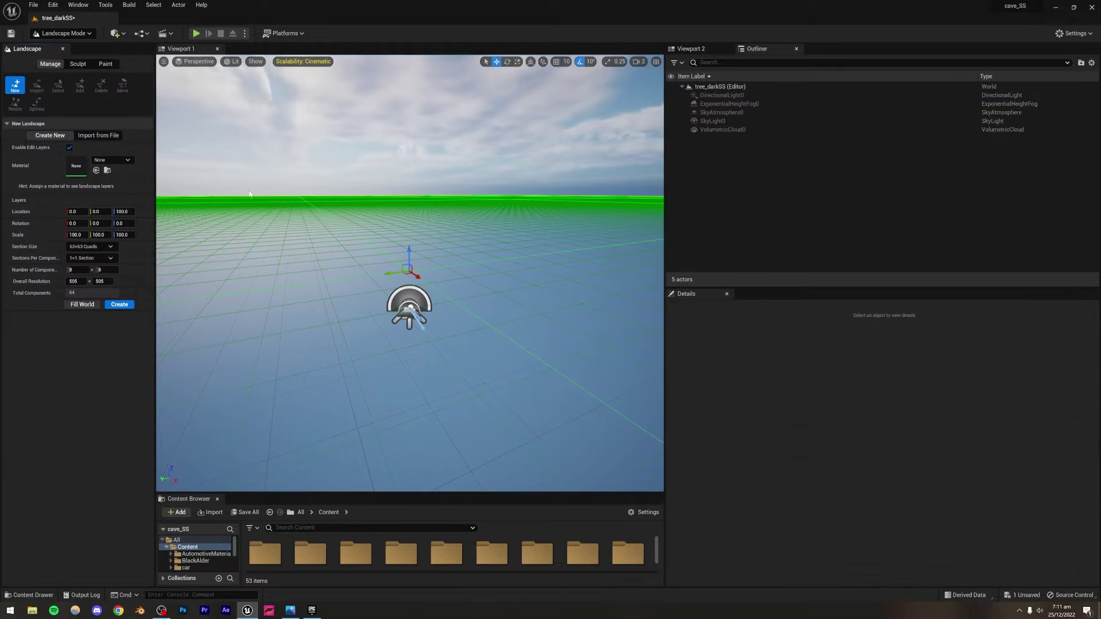
right_click_drag(249, 194, 227, 182)
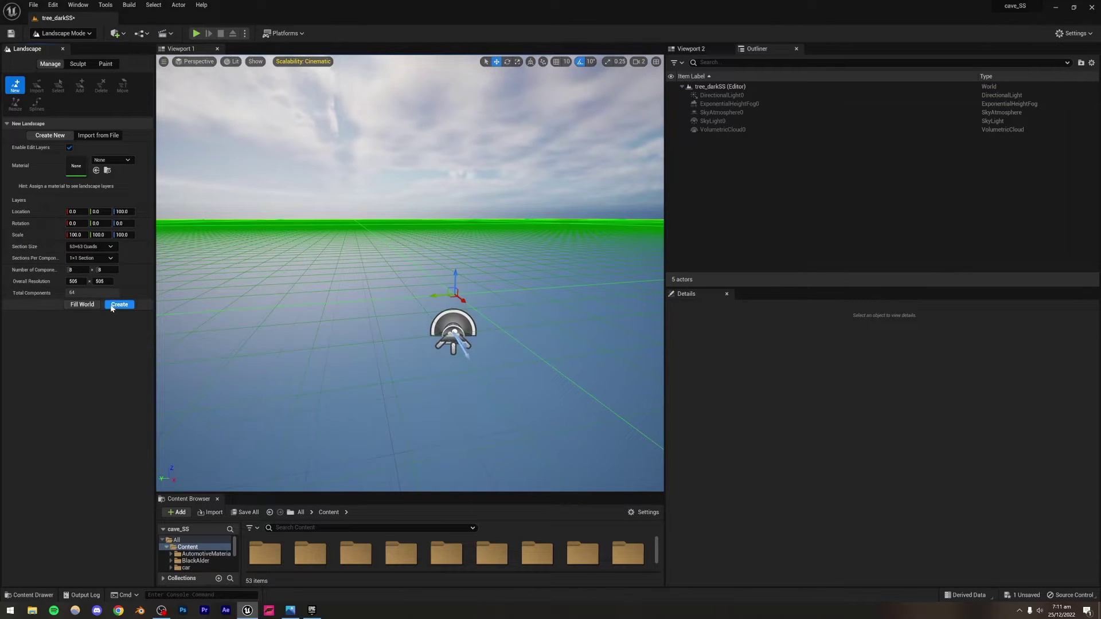
left_click(118, 305)
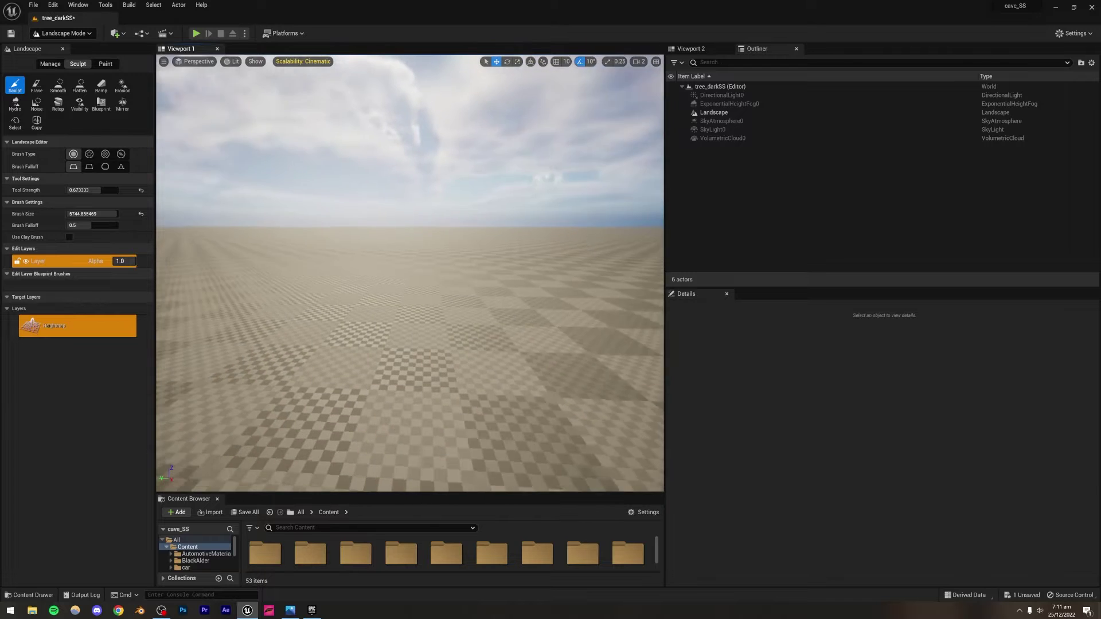
Face the sun above the landscape's horizon, compare with the tree.PNG reference image, and return to the Unreal editor.
right_click_drag(410, 273, 427, 199)
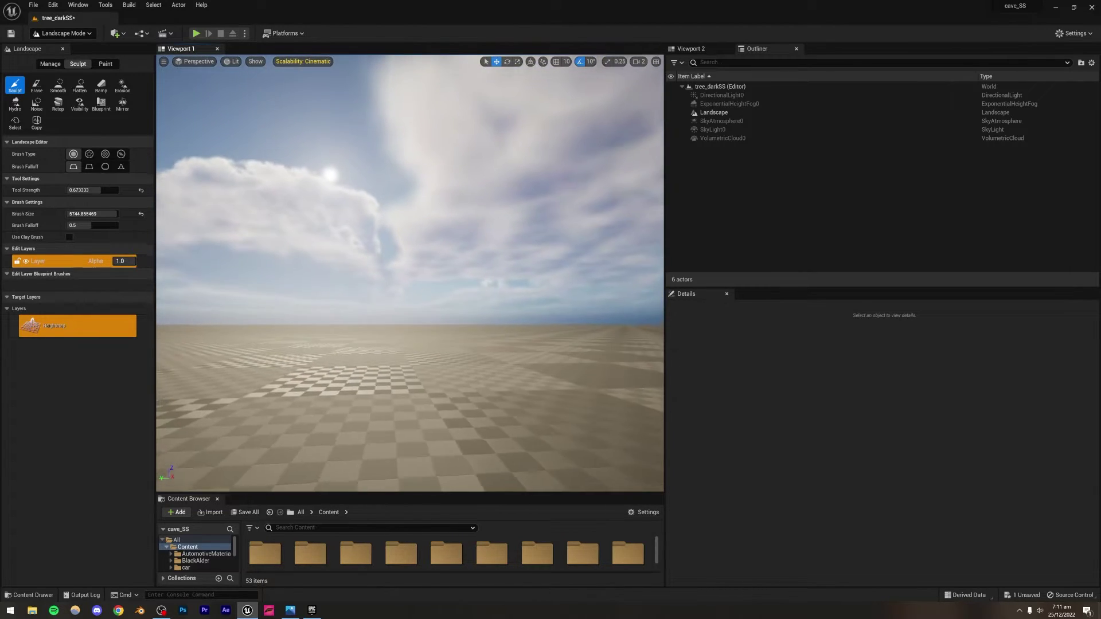
right_click_drag(316, 157, 313, 143)
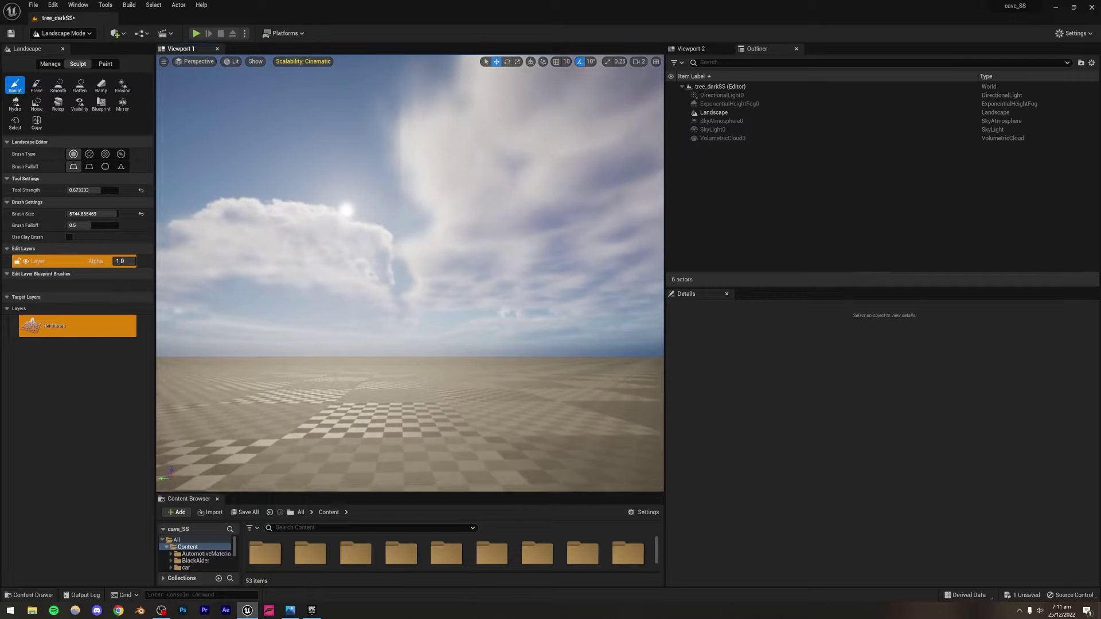
key("q")
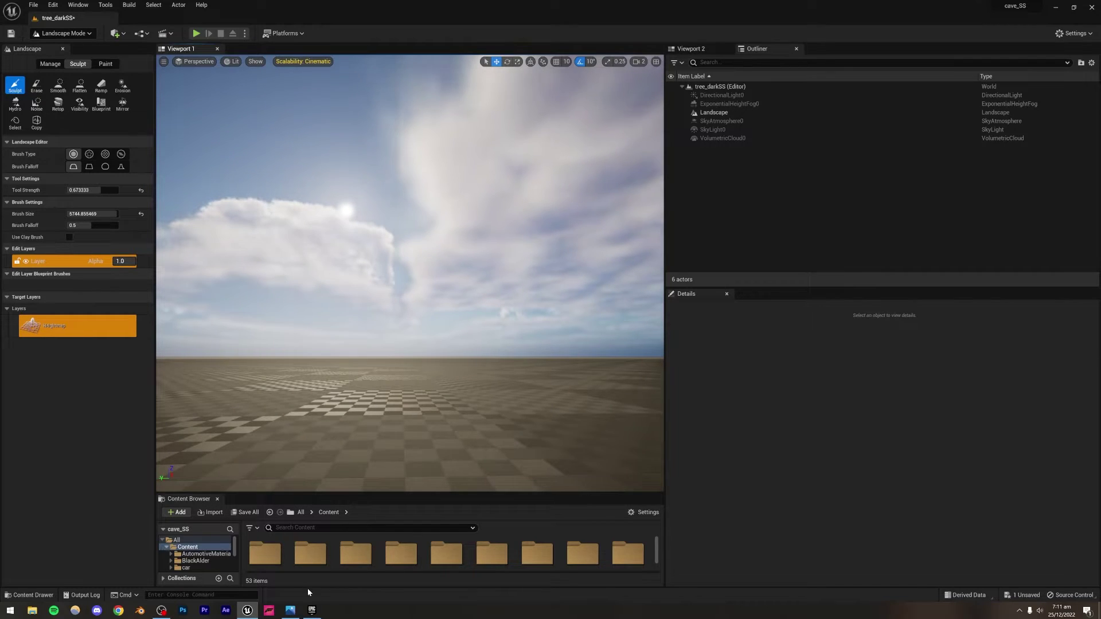
left_click(290, 611)
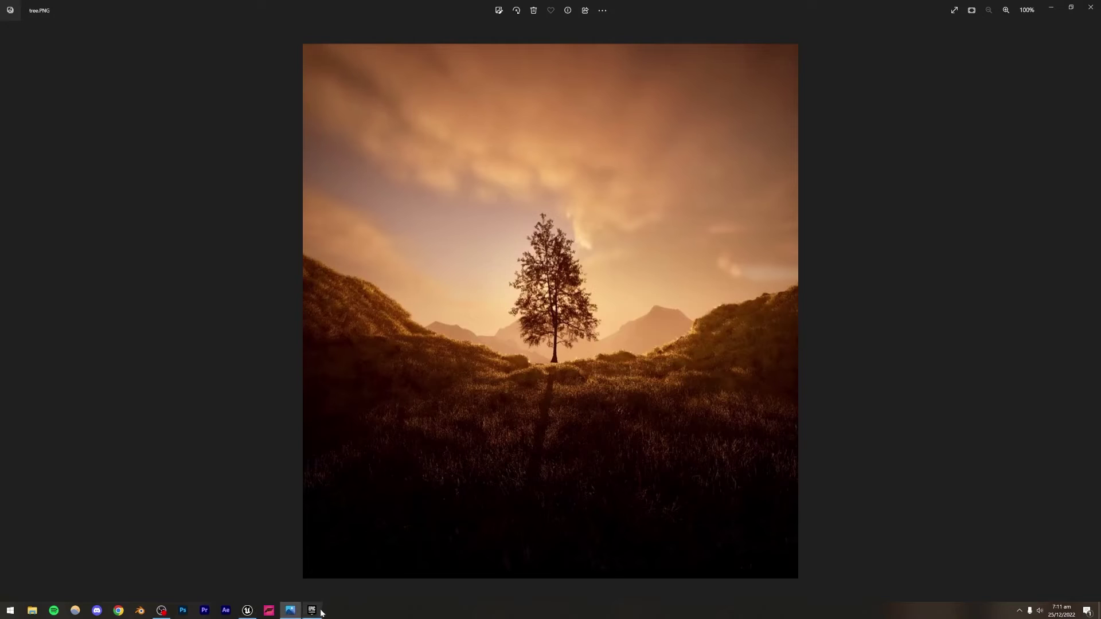
left_click(312, 610)
left_click(955, 85)
left_click(247, 611)
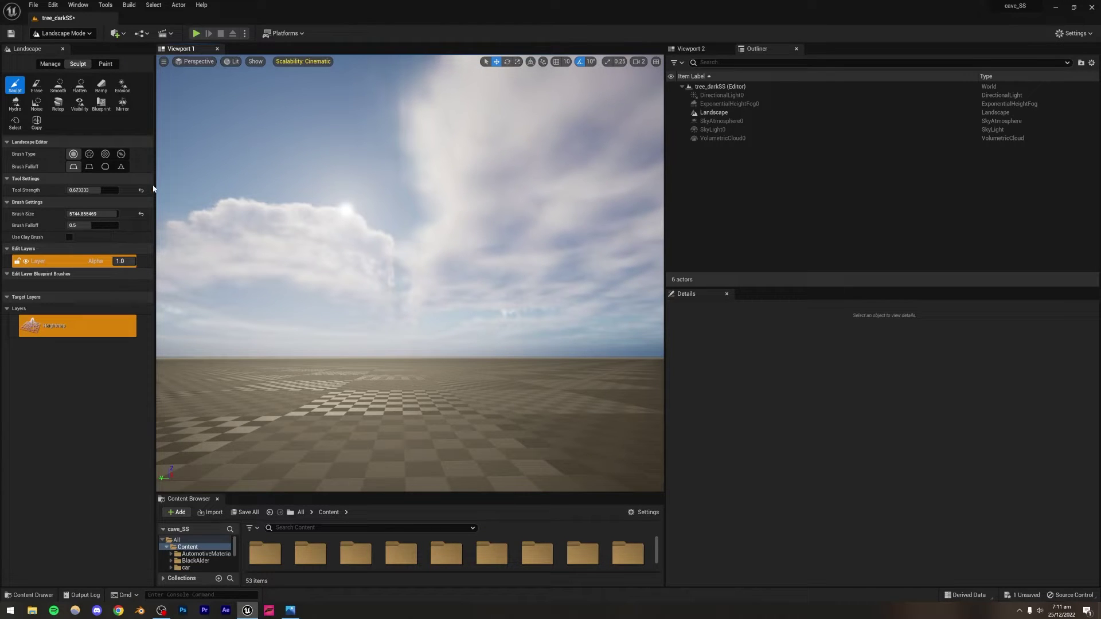
Try sculpting the landscape with the brush size reduced to 225, undoing each test stroke.
left_click(433, 406)
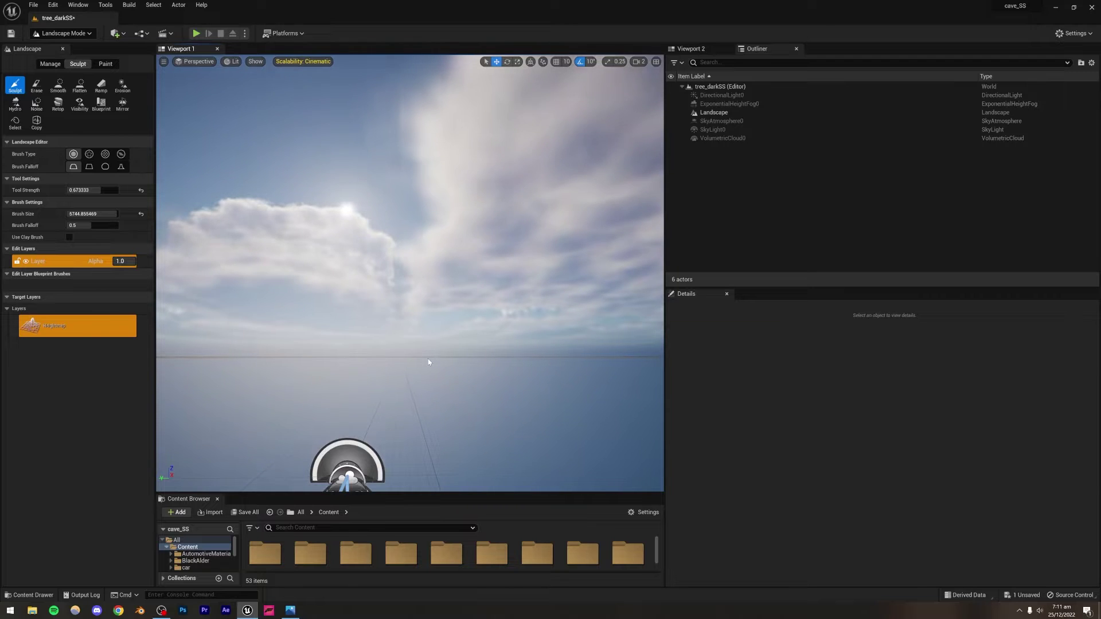
key("ctrl+z")
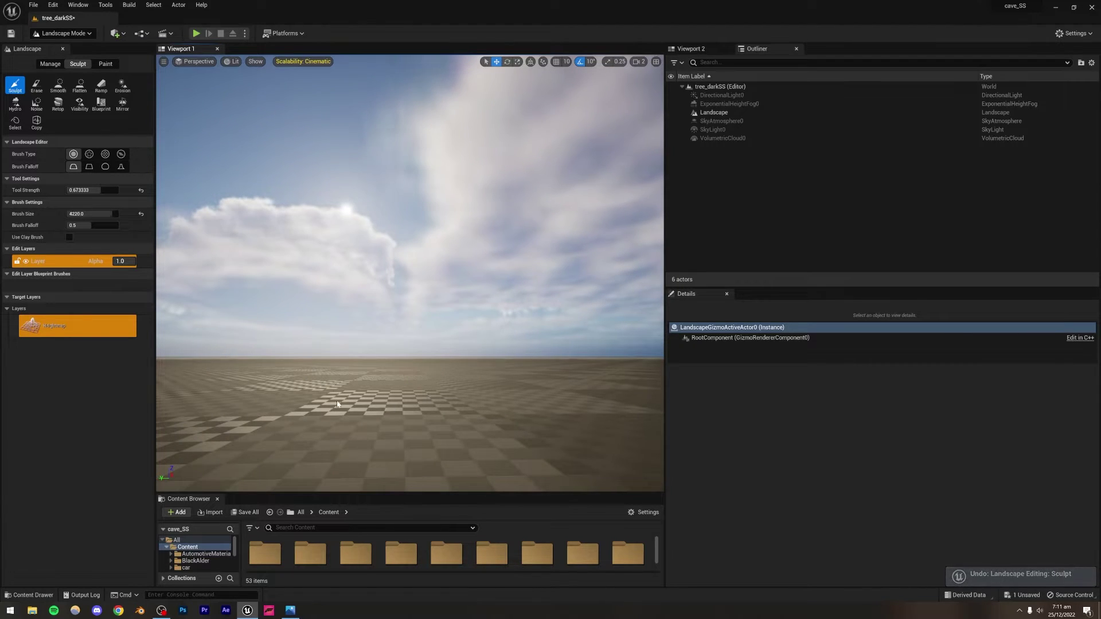
key("bracketleft")
key("bracketleft")
key("bracketleft")
key("bracketleft")
key("bracketleft")
key("bracketleft")
key("bracketleft")
key("bracketleft")
key("bracketleft")
key("bracketleft")
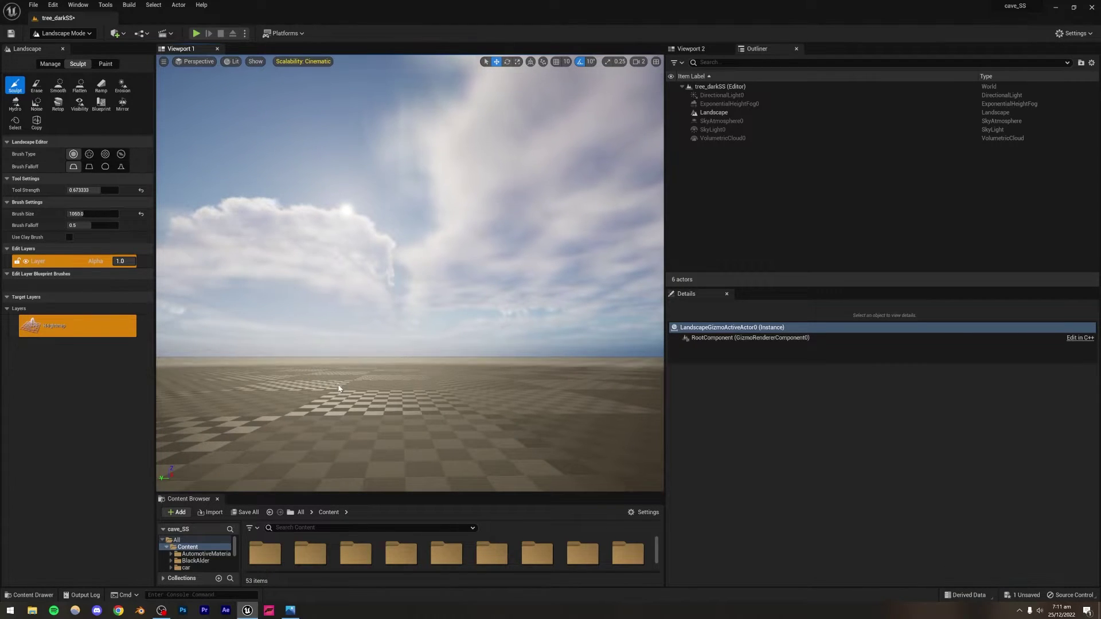
key("bracketright")
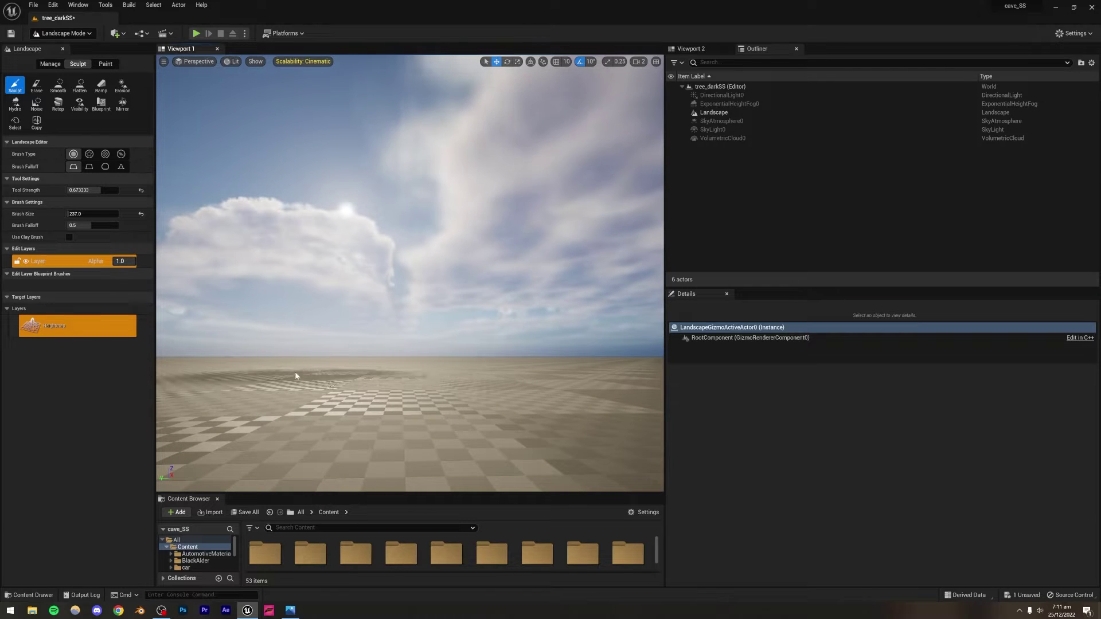
left_click(208, 368)
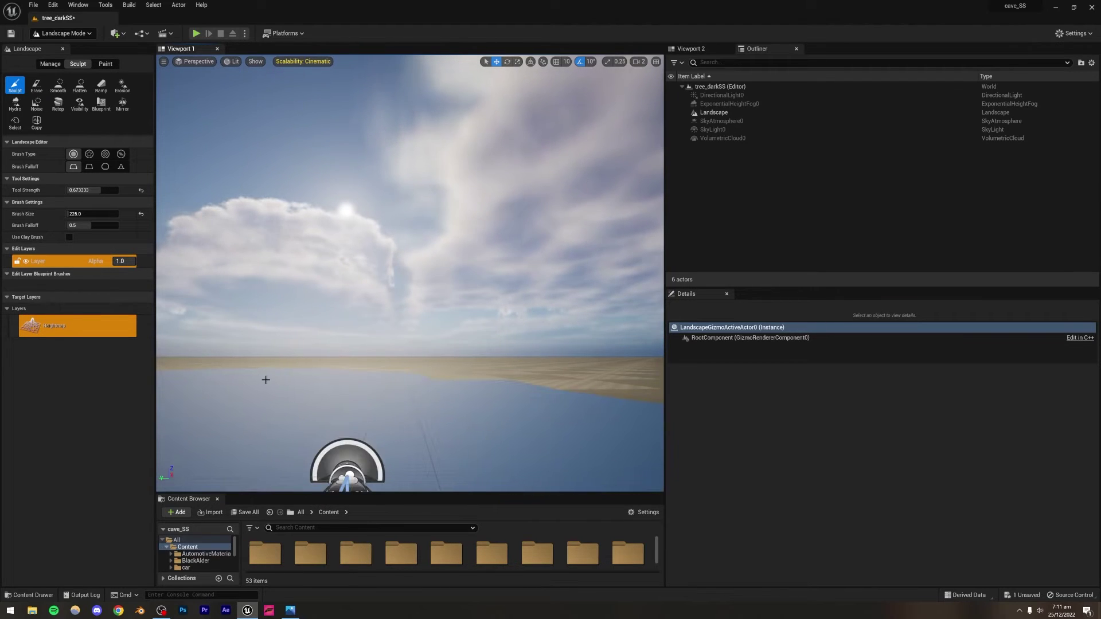
key("ctrl+z")
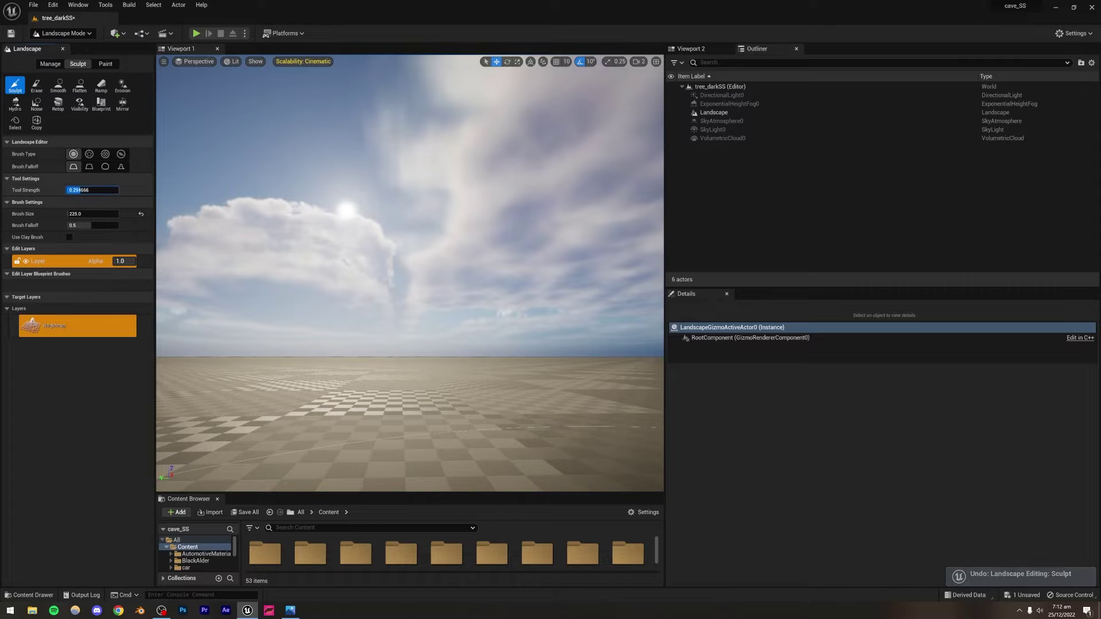
Try sculpting a low hill near the horizon with tool strength about 0.27, and undo the sculpting strokes.
left_click_drag(80, 190, 79, 190)
mouse_move(198, 365)
left_mouse_down()
mouse_move(179, 369)
mouse_move(187, 346)
mouse_move(170, 359)
mouse_move(164, 350)
mouse_move(230, 359)
left_mouse_up()
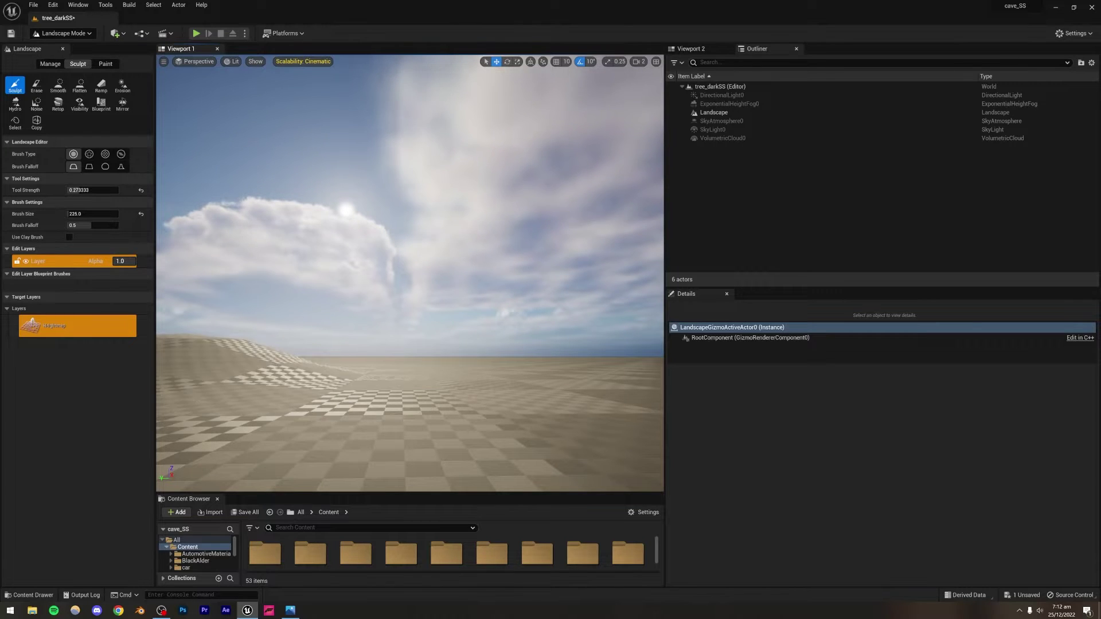
right_click_drag(231, 359, 231, 394)
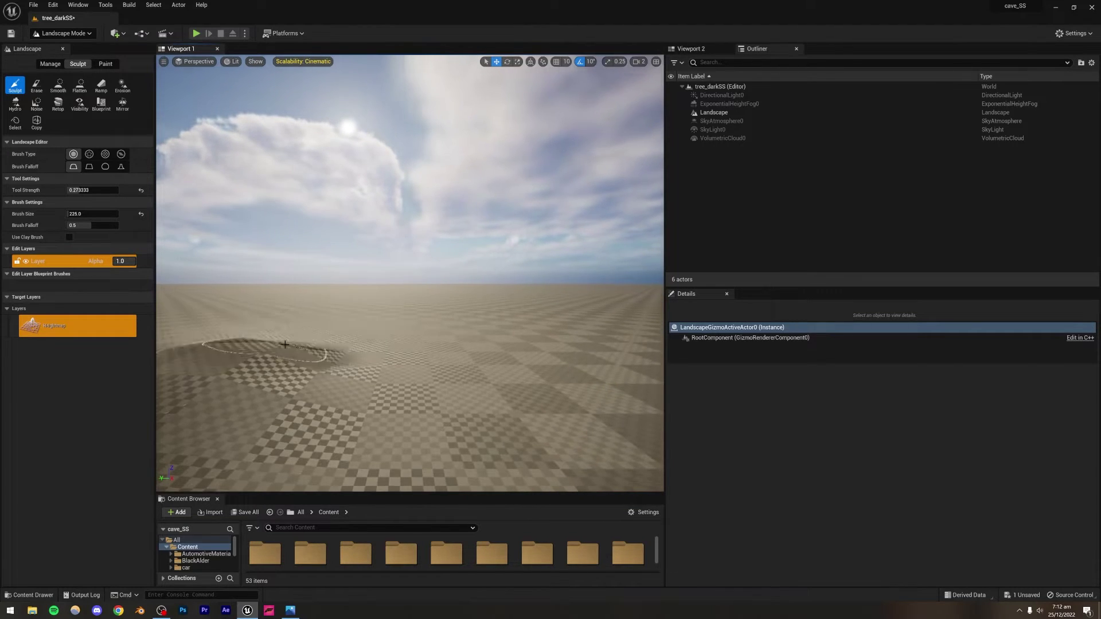
key("w")
mouse_move(266, 344)
right_mouse_down()
mouse_move(281, 327)
mouse_move(260, 354)
right_mouse_up()
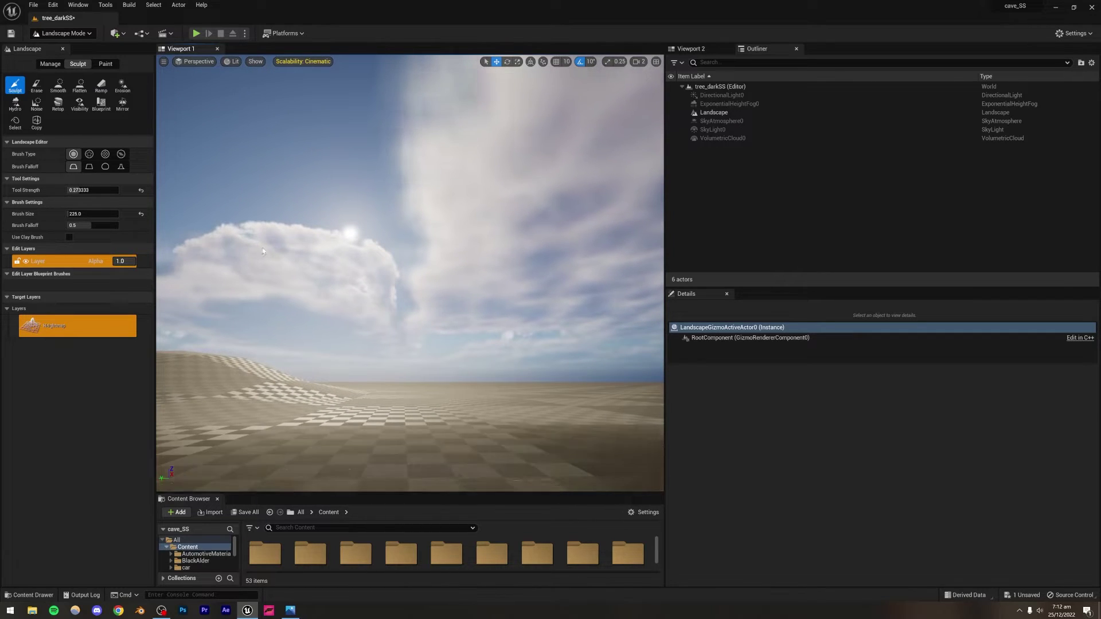
key("ctrl+z")
key("ctrl+z")
key("ctrl+z")
key("ctrl+z")
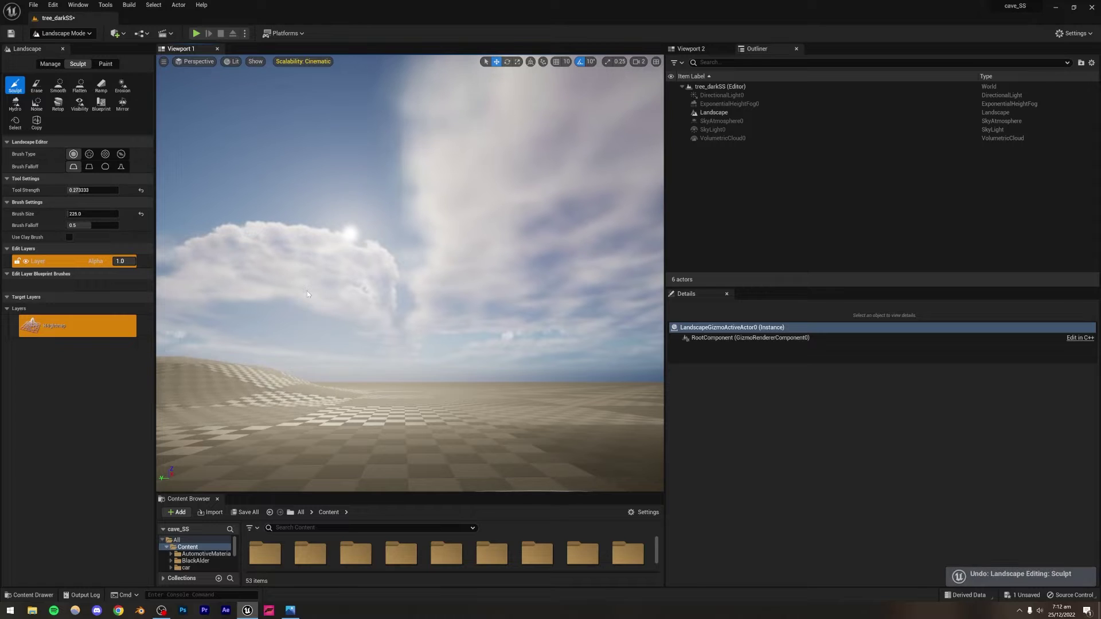
key("ctrl+z")
key("ctrl+z")
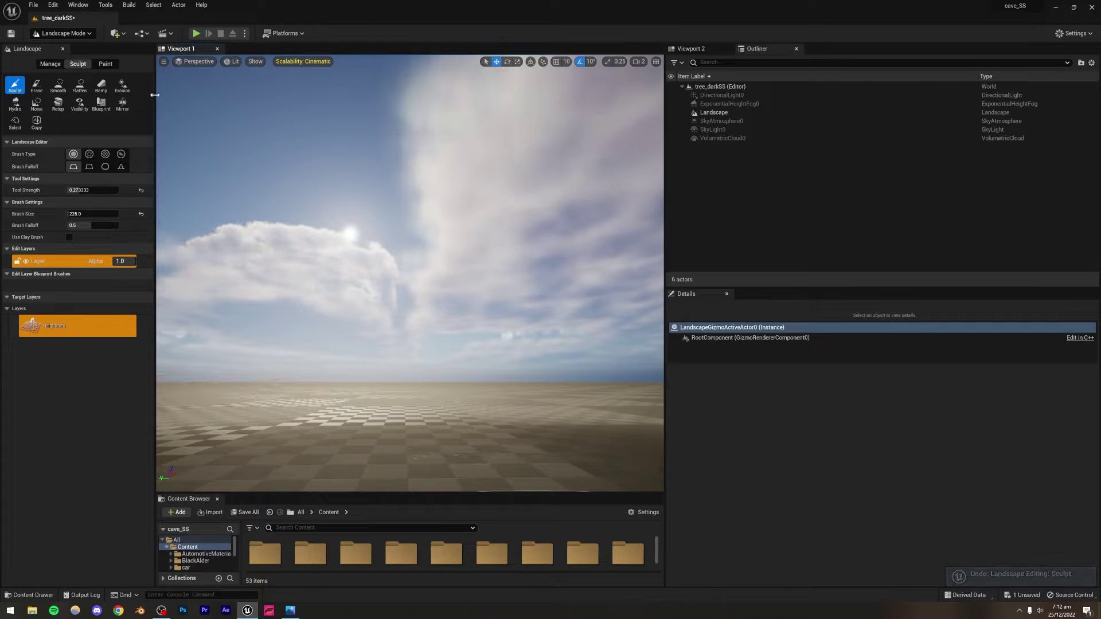
Switch back to Selection mode and add a Cine Camera Actor to the level.
left_click(83, 34)
left_click(79, 46)
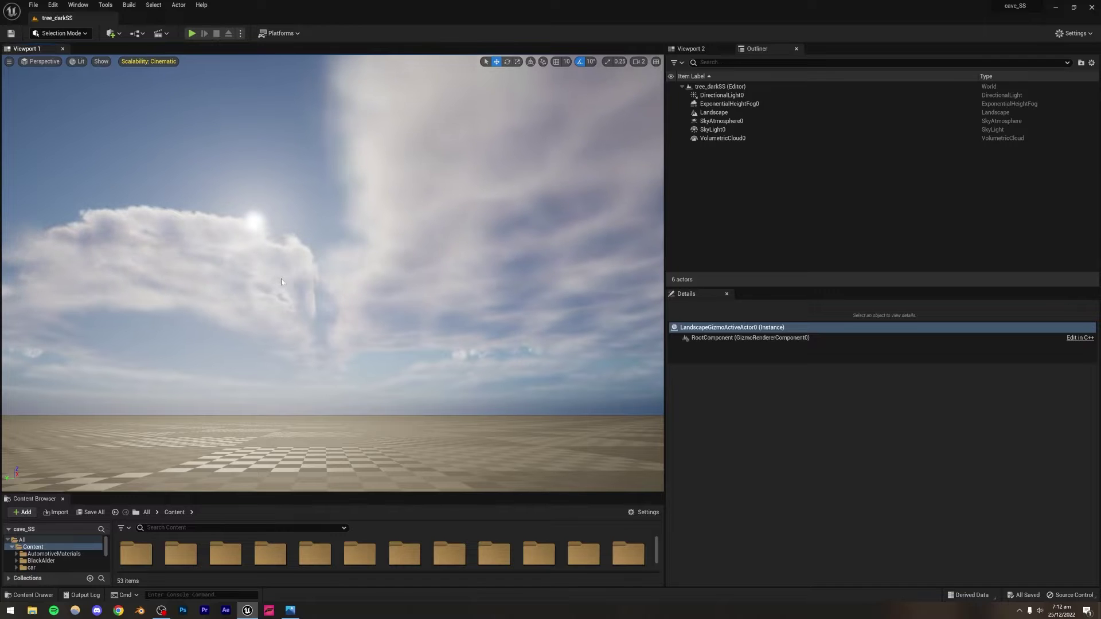
left_click(112, 33)
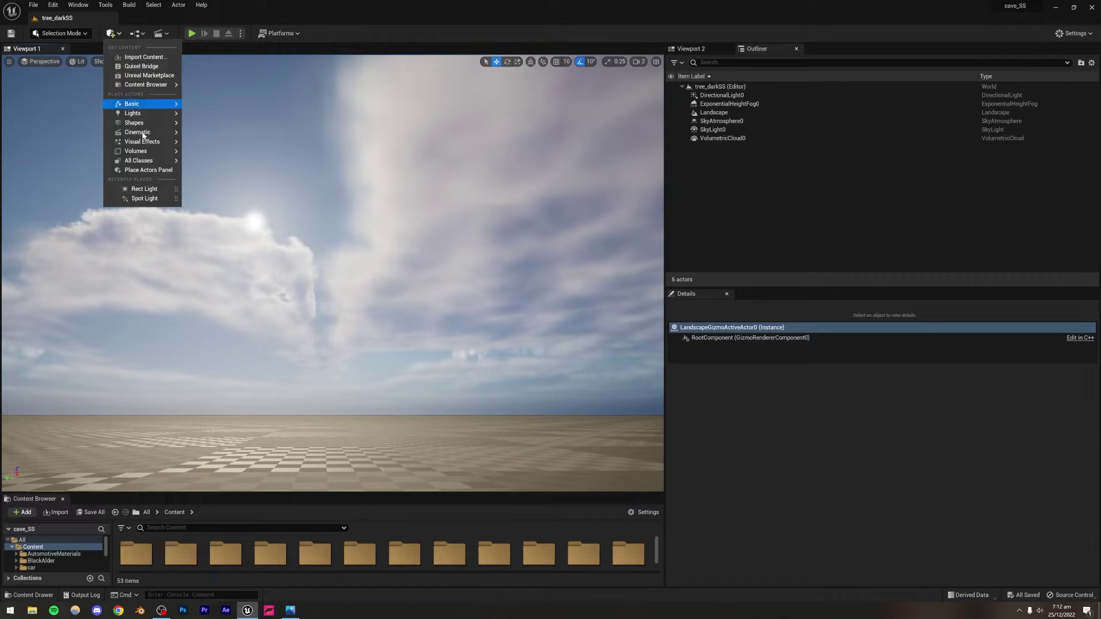
mouse_move(145, 135)
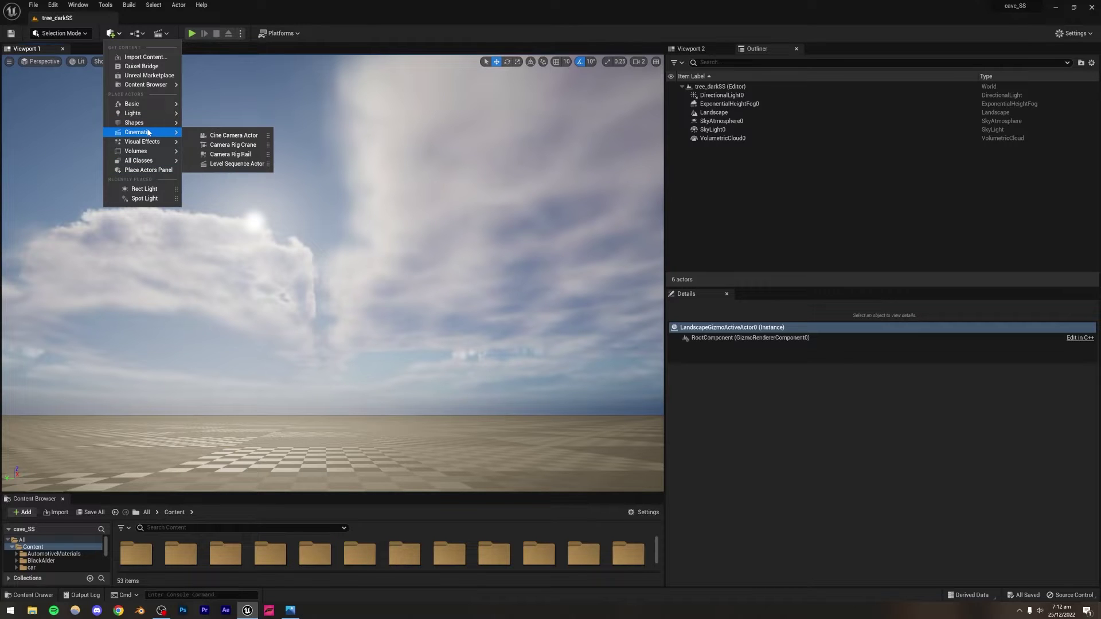
left_click(229, 136)
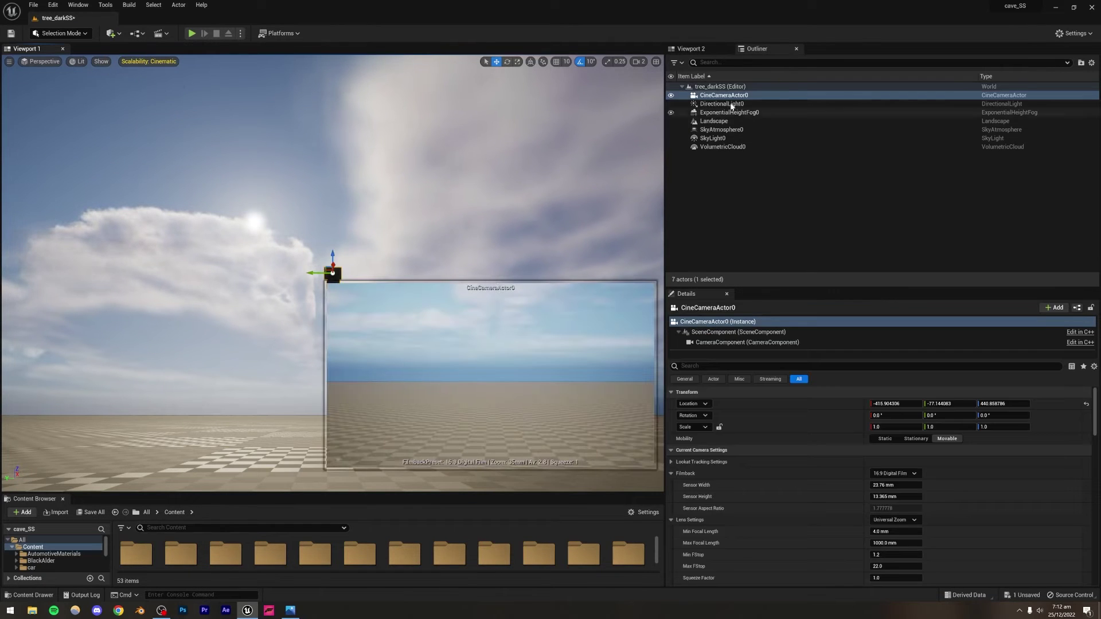
Pilot CineCameraActor0 and turn it around, lowering it close to the landscape with the horizon in view.
right_click(726, 96)
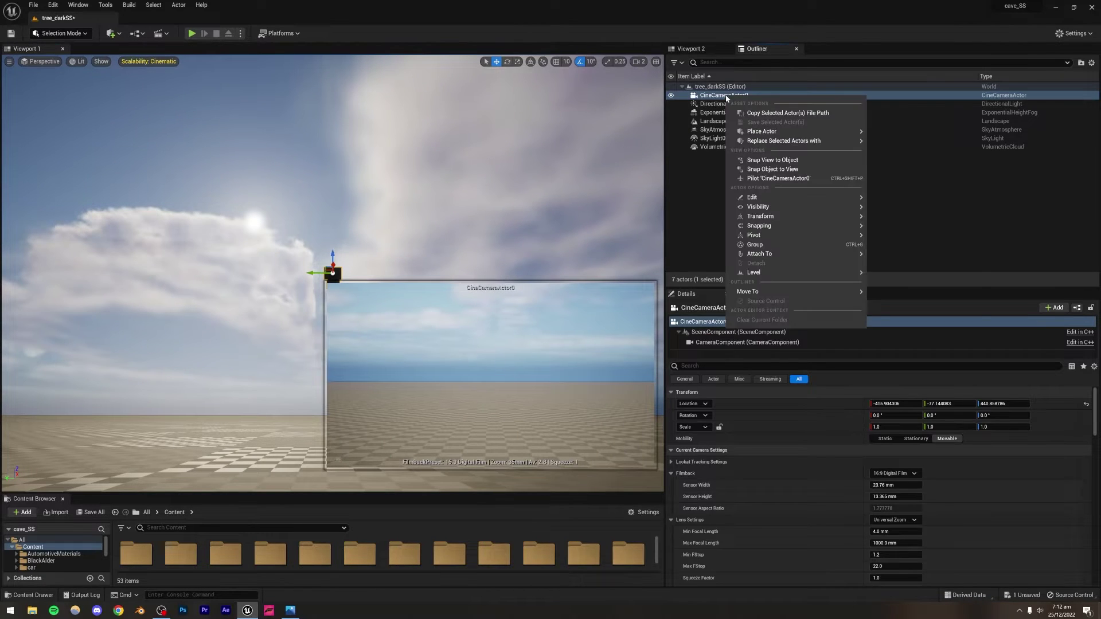
left_click(764, 179)
right_click_drag(459, 241, 192, 258)
key("q")
key("q")
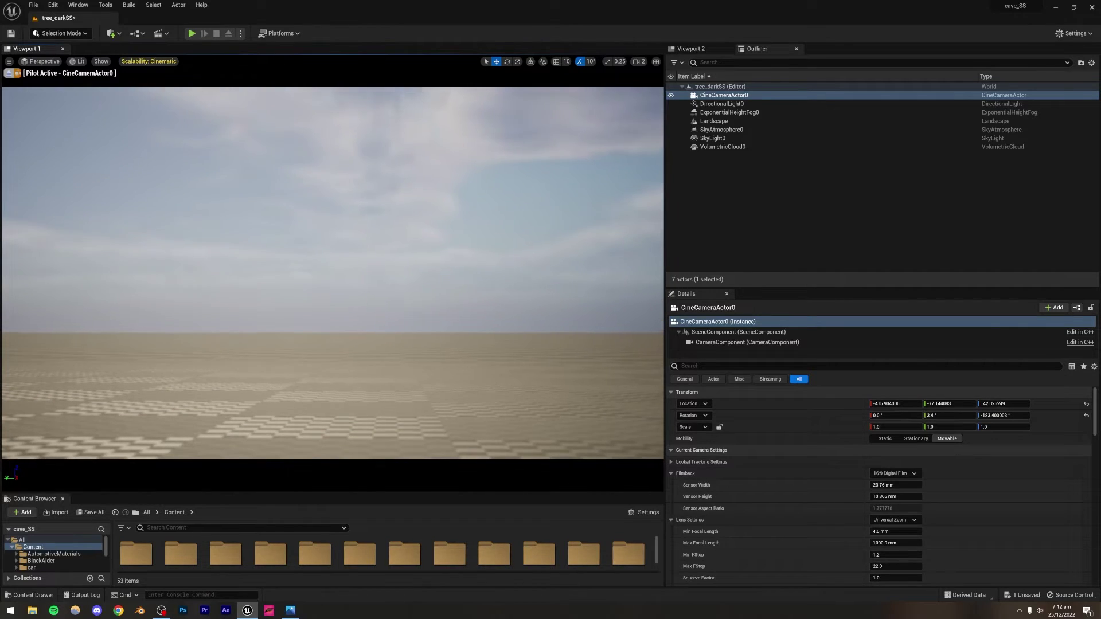
right_click_drag(99, 300, 102, 305)
key("q")
key("e")
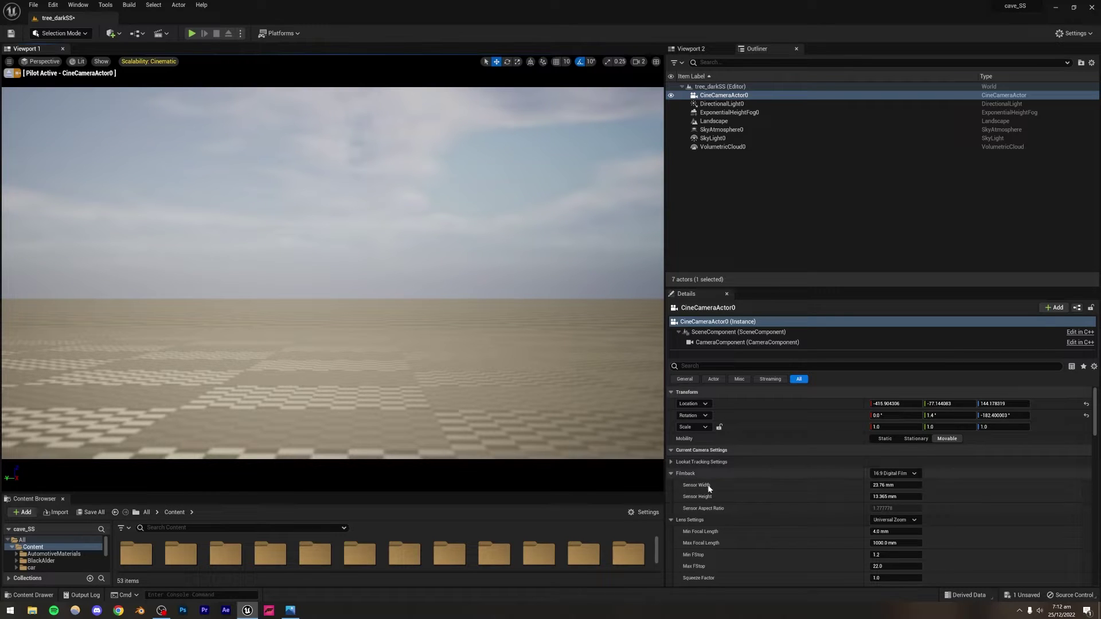
Compare the framing with the tree.PNG reference image and set the cine camera's current focal length to 20.
scroll(762, 486, "down", 5)
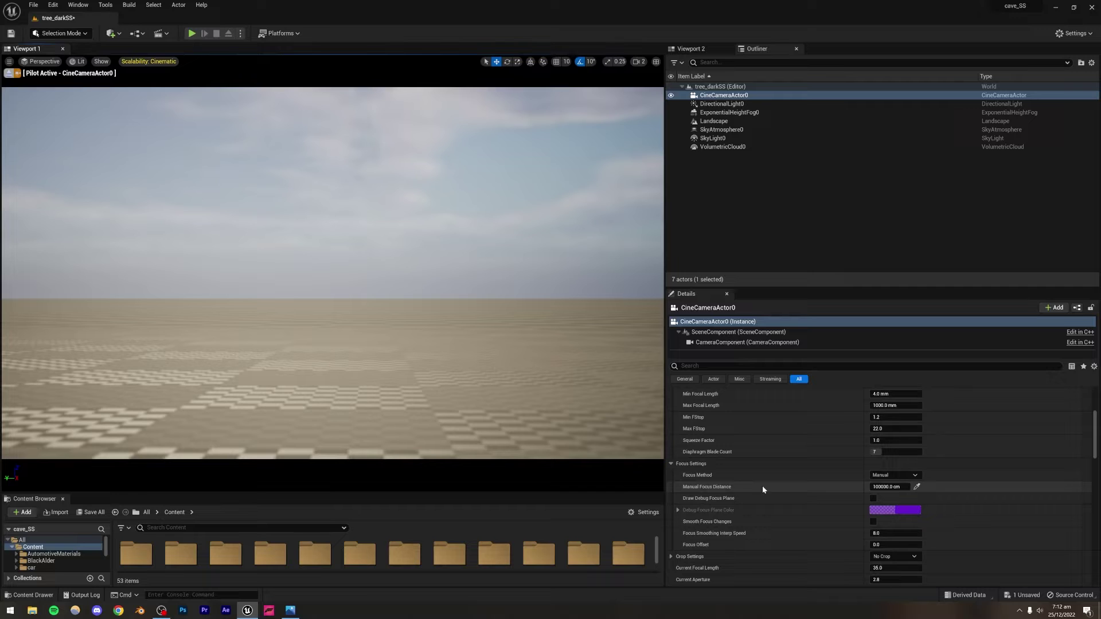
scroll(762, 484, "down", 2)
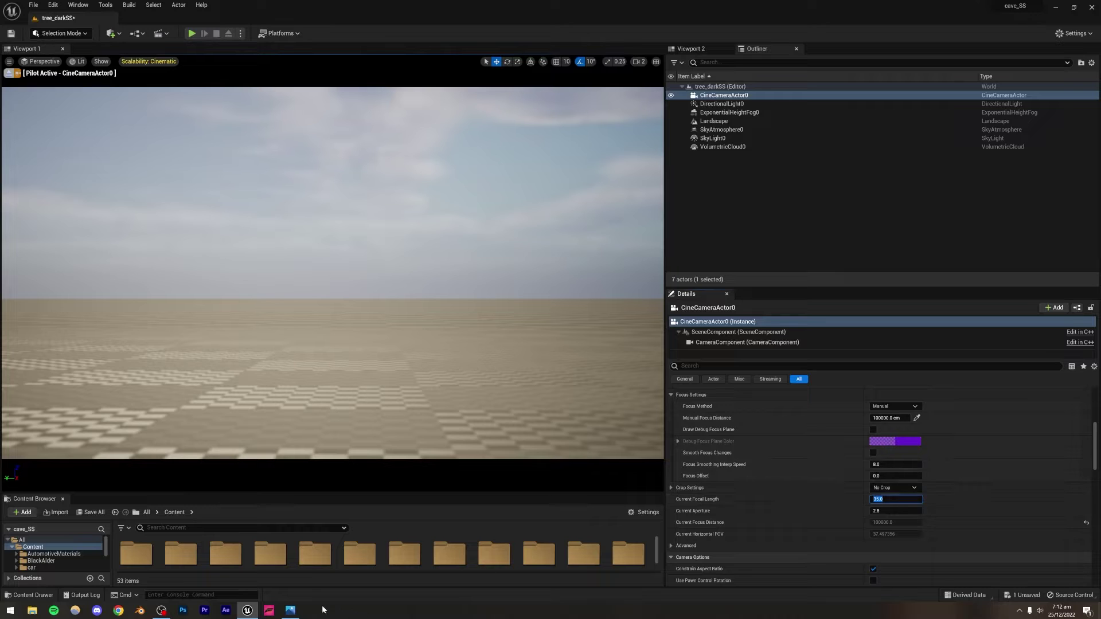
left_click(290, 611)
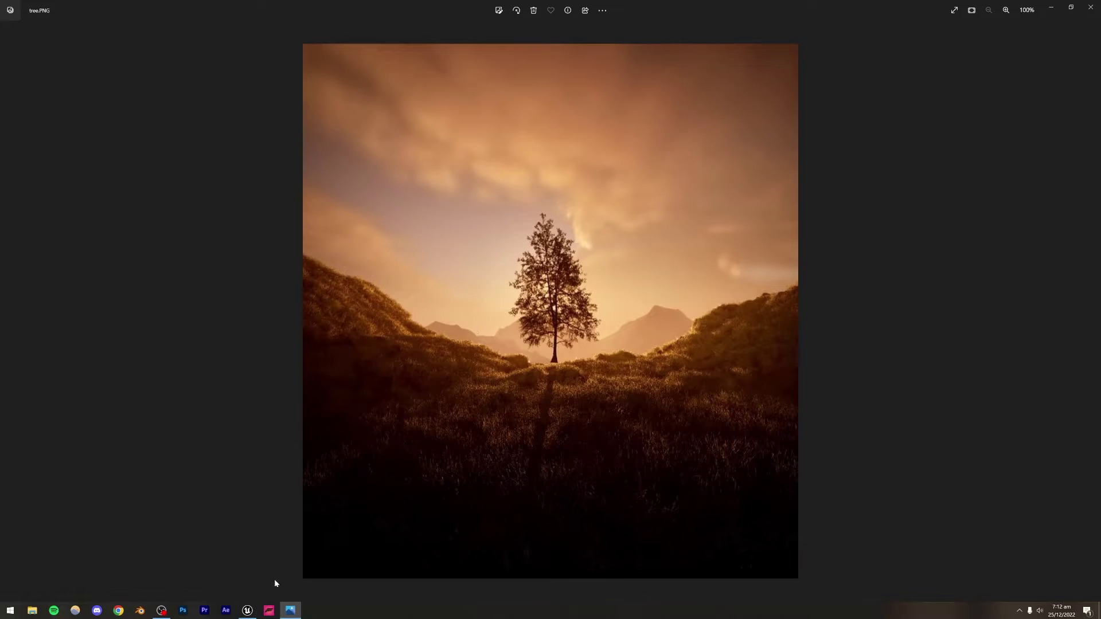
left_click(248, 610)
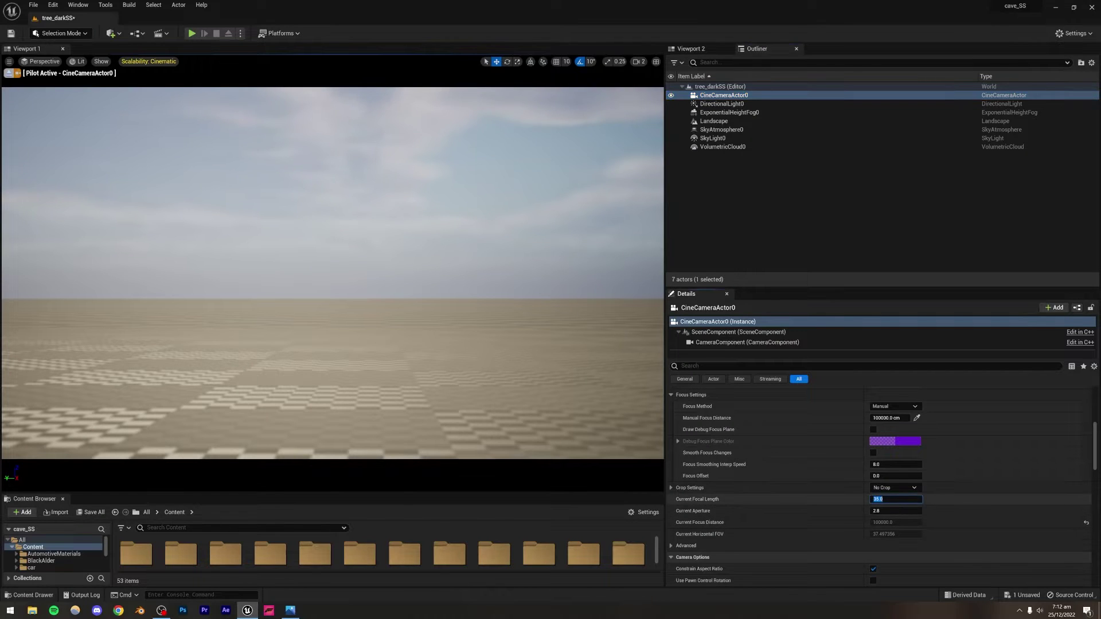
key("Return")
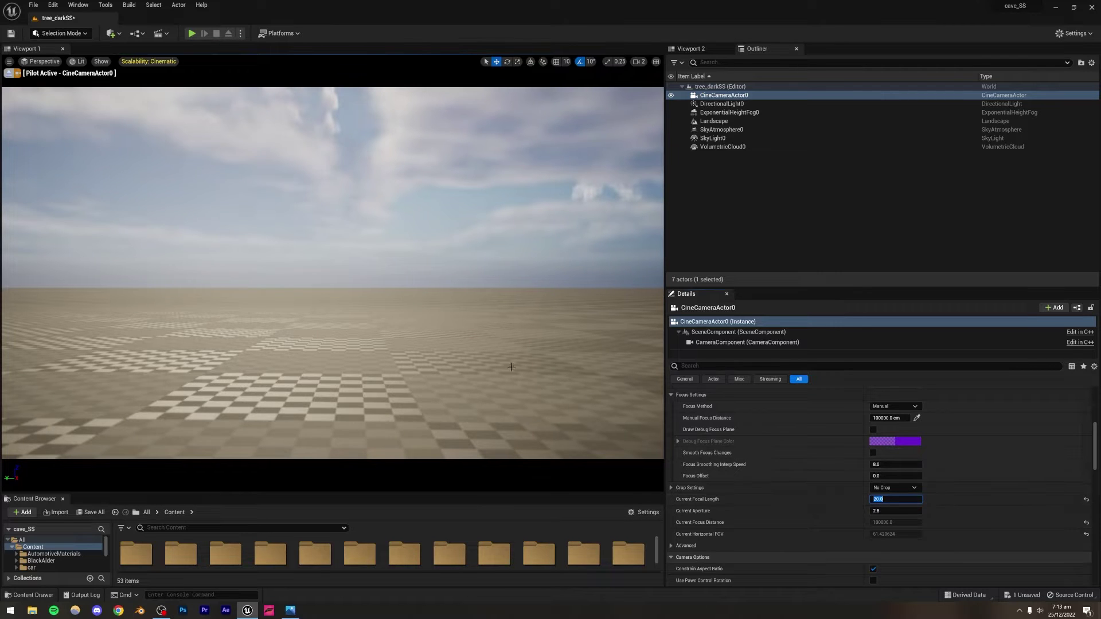
Set the camera's filmback sensor width and height to 20 mm, reframe the shot with the sun visible, and save the level.
scroll(779, 489, "up", 10)
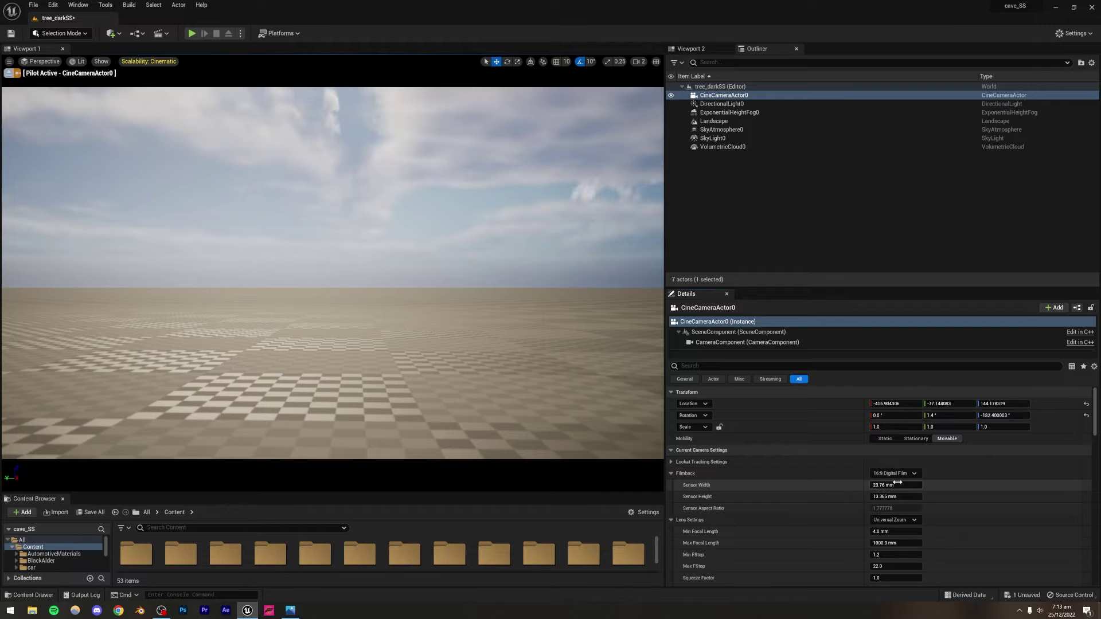
type("20")
key("Return")
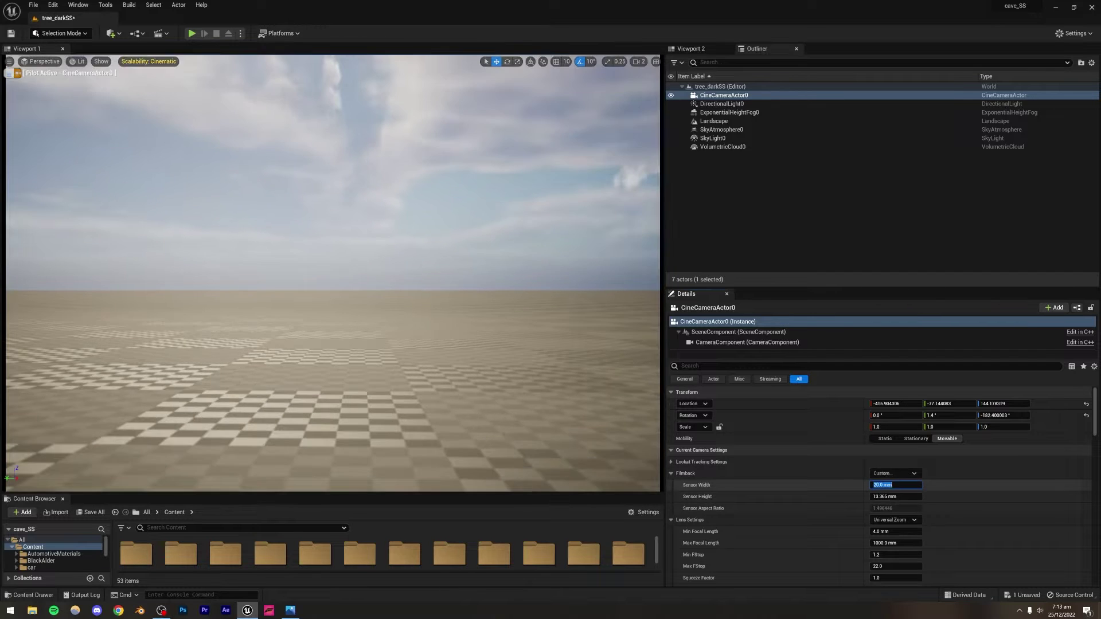
left_click(888, 493)
type("20")
key("Return")
right_click_drag(381, 364, 396, 327)
key("ctrl+s")
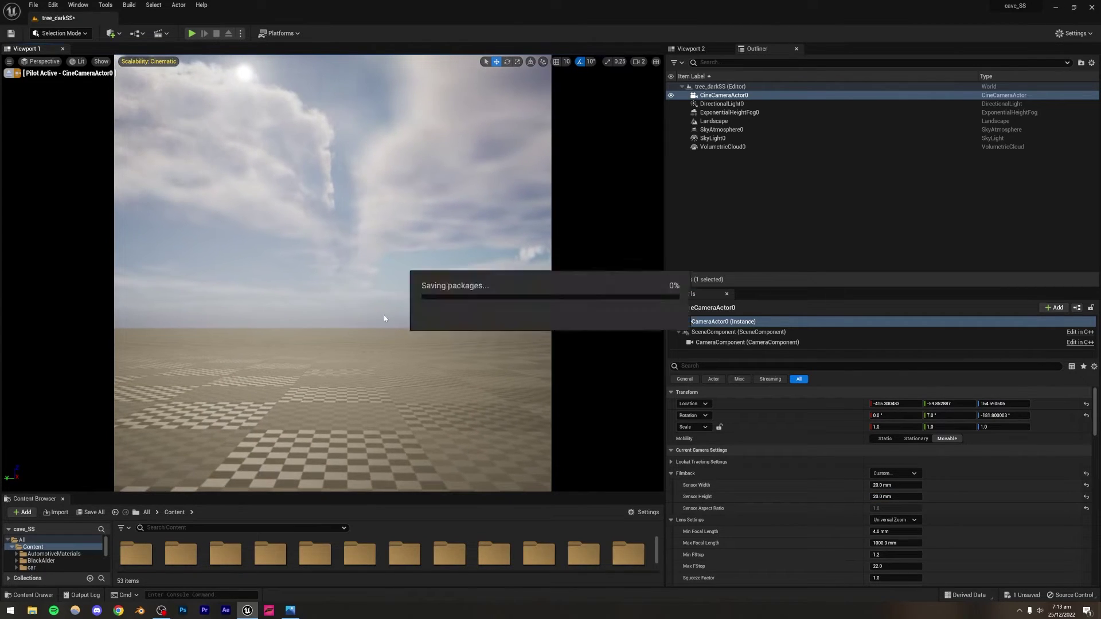
Set the cine camera's focus method to Disable and deselect the camera.
scroll(808, 510, "down", 4)
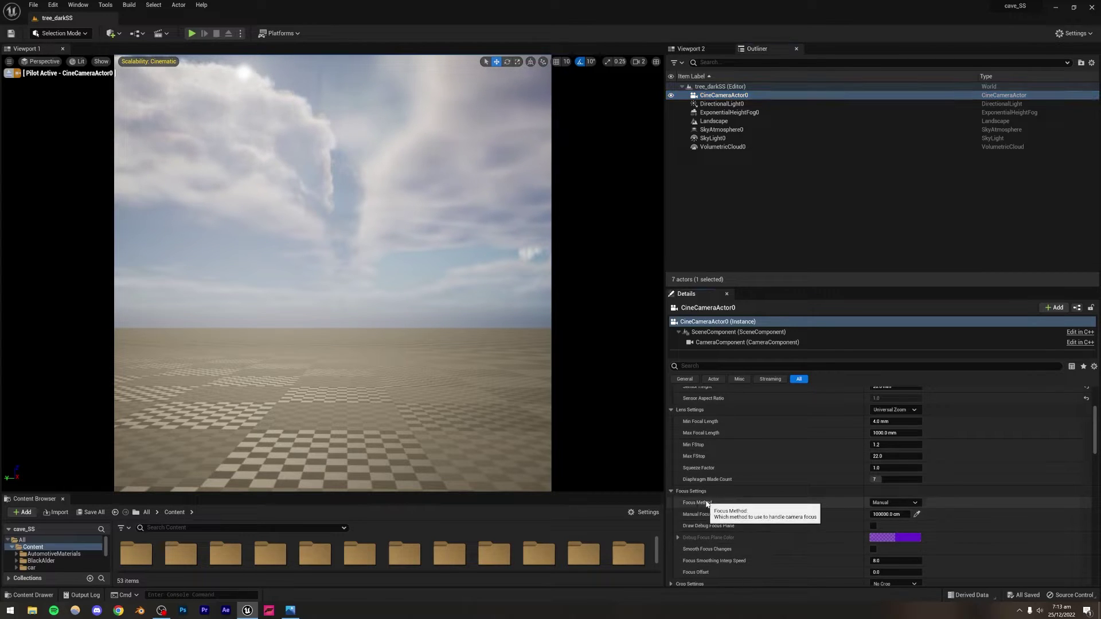
left_click(894, 502)
left_click(881, 537)
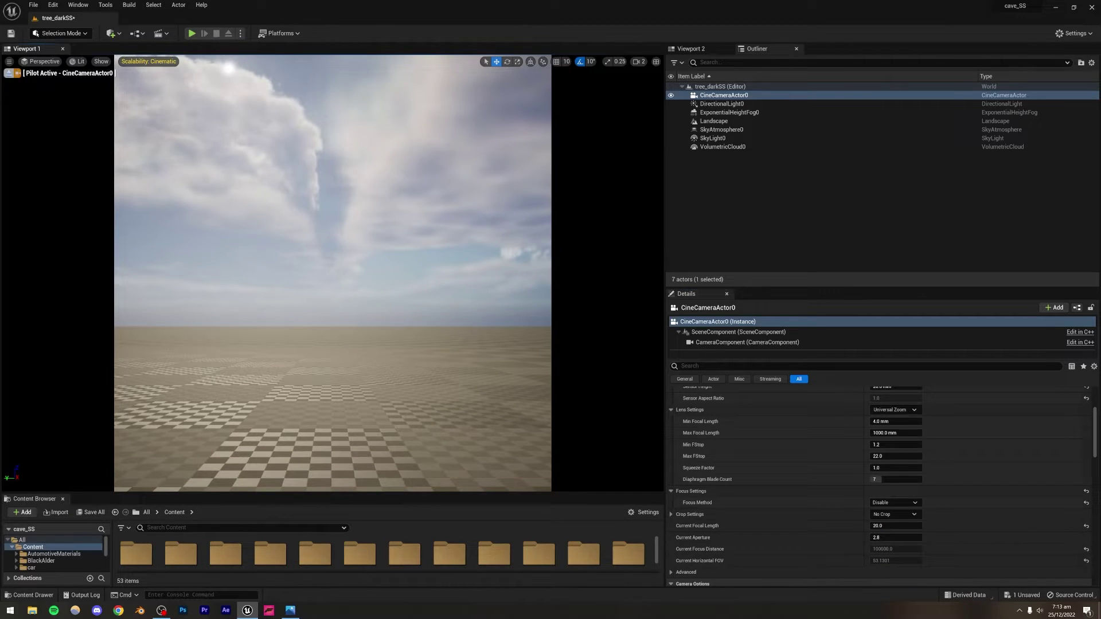
left_click(282, 204)
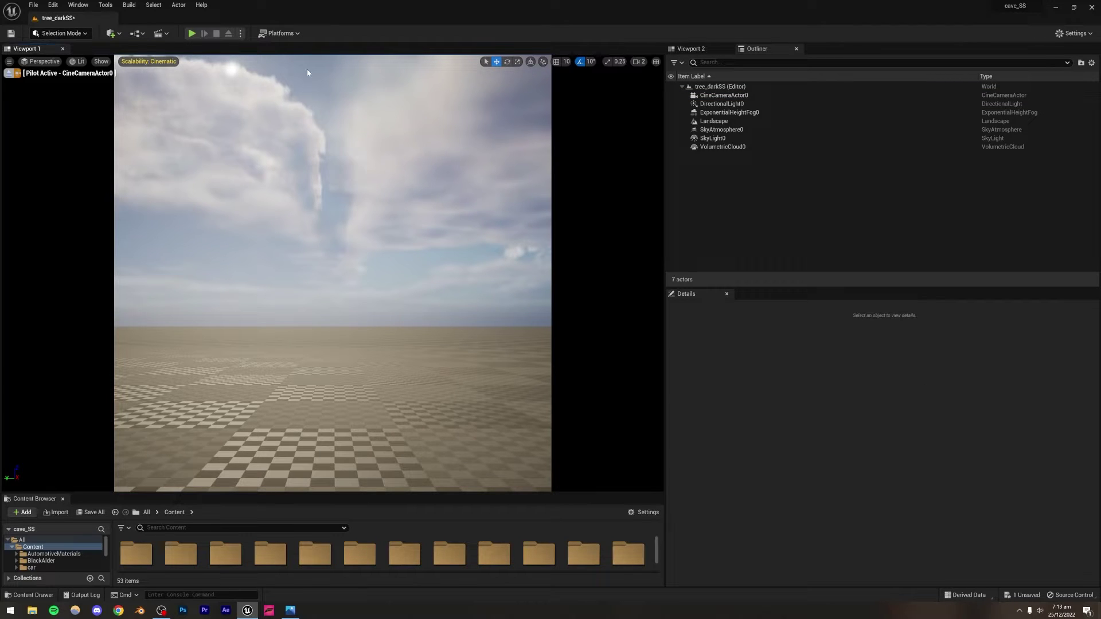
In Landscape mode, sculpt a low hill on the left of the camera view with brush size 225, undoing the first stroke.
left_click(53, 34)
left_click(57, 57)
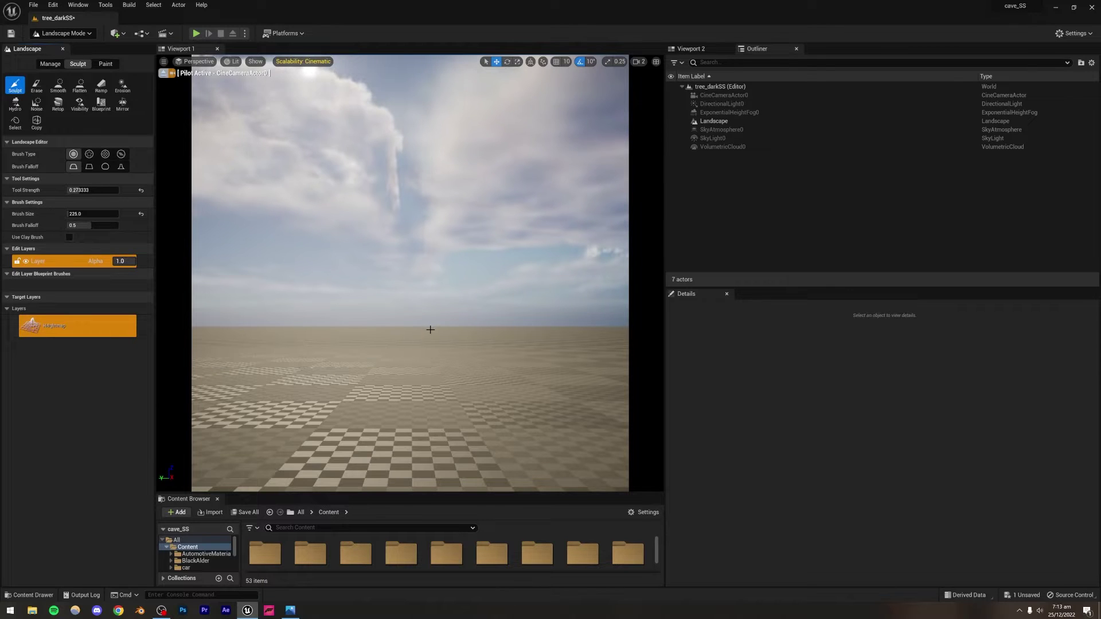
right_click_drag(433, 327, 436, 293)
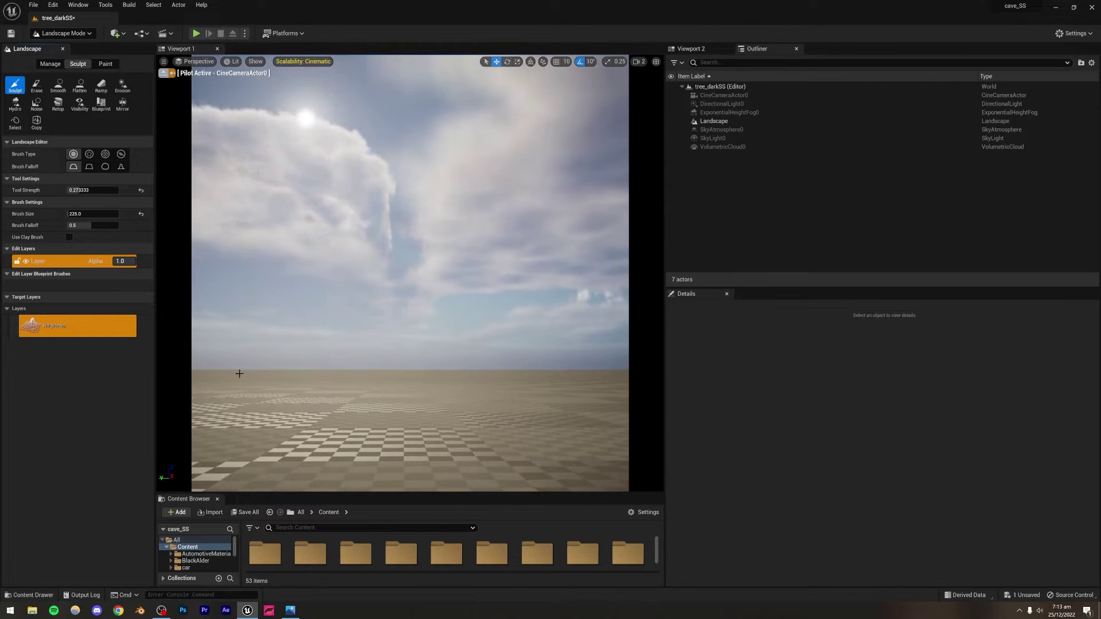
mouse_move(240, 373)
left_mouse_down()
mouse_move(197, 381)
mouse_move(216, 383)
mouse_move(200, 373)
mouse_move(245, 356)
left_mouse_up()
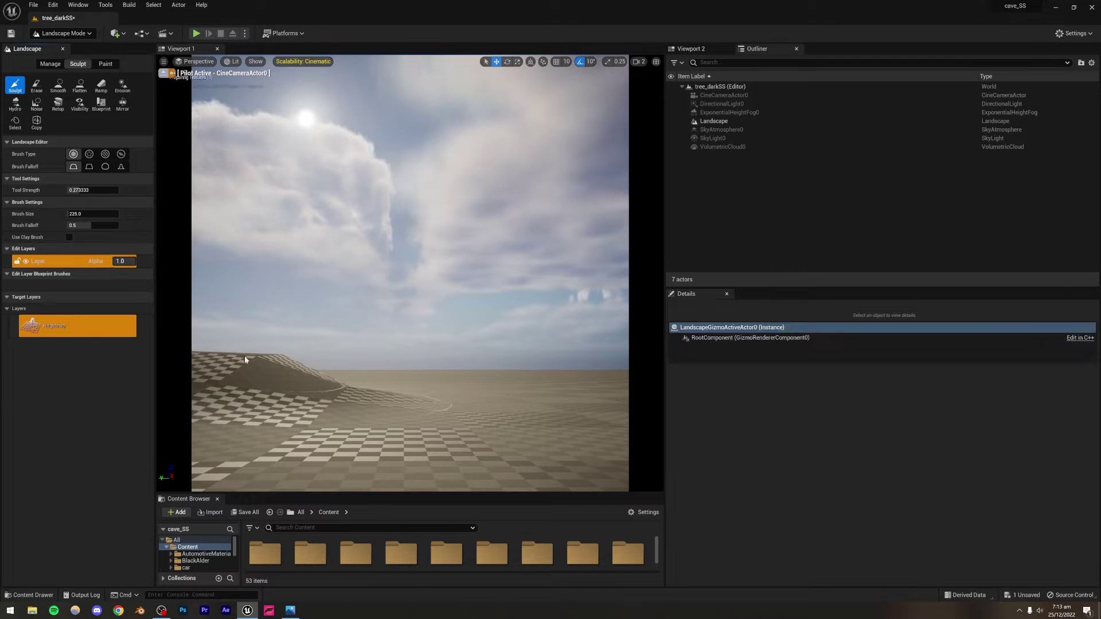
key("ctrl+z")
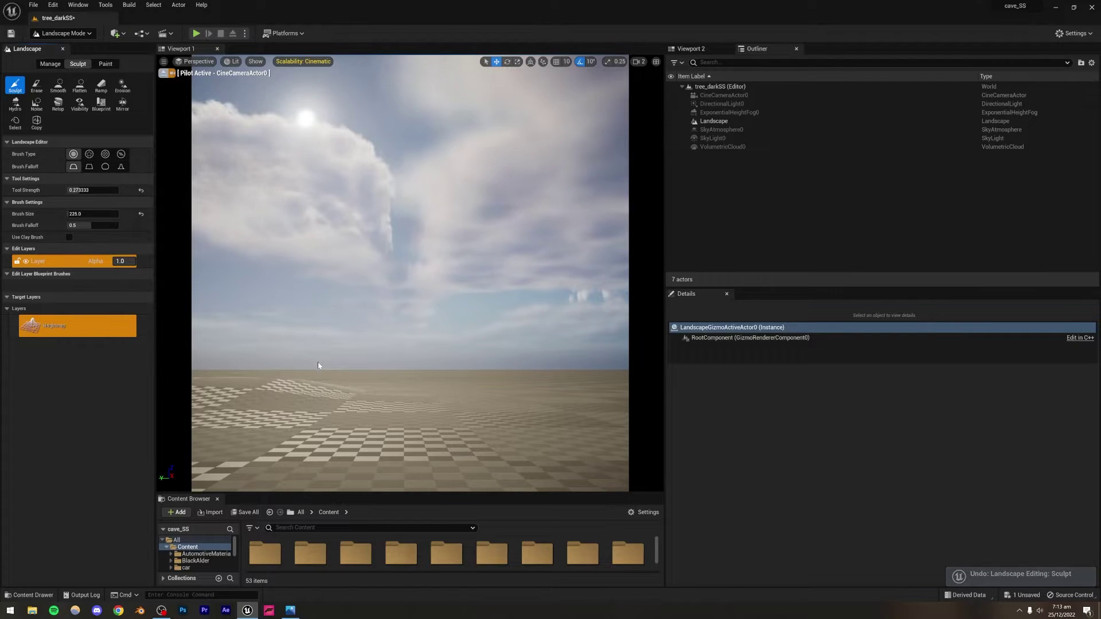
right_click_drag(361, 377, 293, 398)
right_click_drag(371, 359, 198, 360)
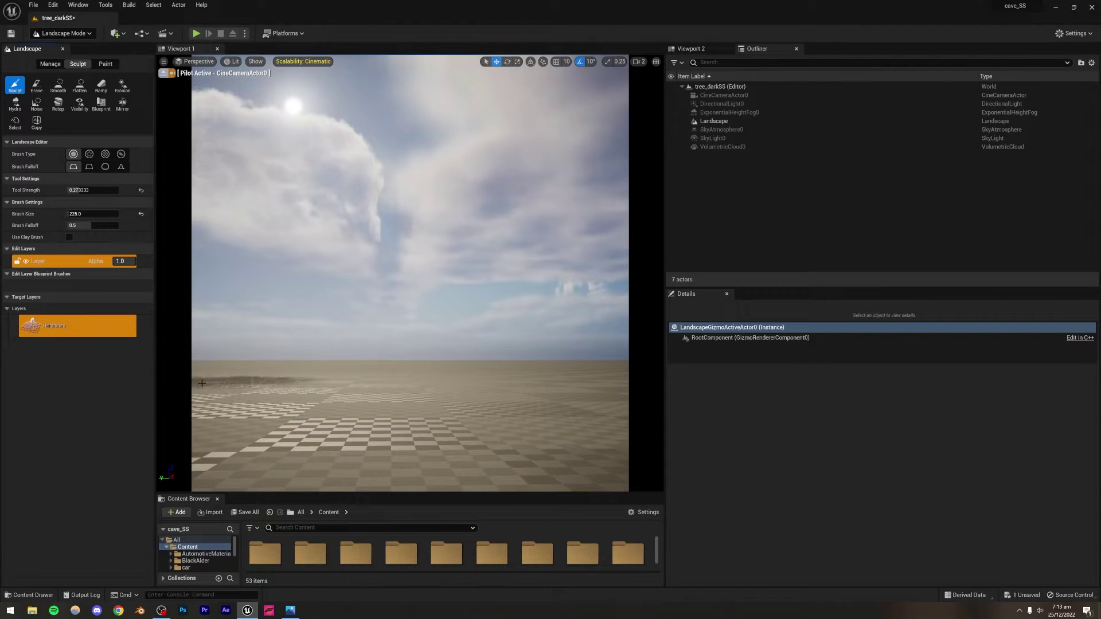
mouse_move(201, 383)
left_mouse_down()
mouse_move(199, 360)
mouse_move(230, 359)
mouse_move(194, 350)
mouse_move(211, 356)
left_mouse_up()
Reduce the brush size to 123, reframe the camera and sculpt a second hill on the right of the shot.
key("bracketleft")
key("bracketleft")
key("bracketleft")
key("bracketleft")
key("bracketleft")
key("bracketleft")
key("bracketleft")
key("bracketleft")
key("bracketleft")
key("bracketleft")
key("bracketleft")
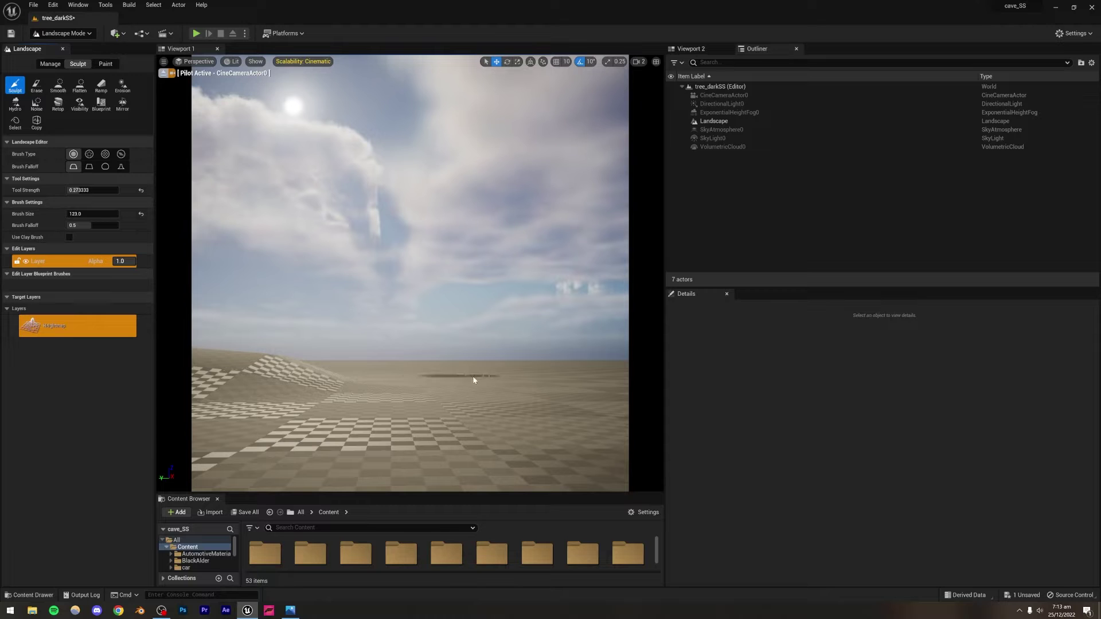
right_click_drag(380, 380, 384, 381)
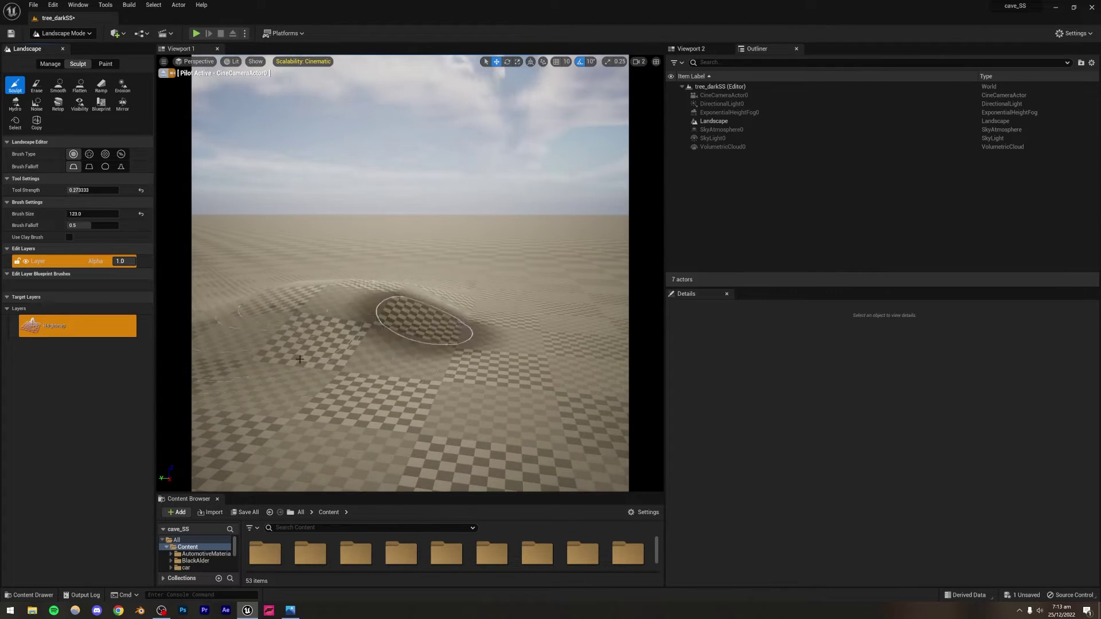
mouse_move(338, 333)
right_mouse_down()
mouse_move(461, 351)
mouse_move(447, 212)
right_mouse_up()
key("q")
right_click_drag(376, 292, 380, 280)
mouse_move(422, 386)
left_mouse_down()
mouse_move(570, 381)
mouse_move(606, 363)
mouse_move(591, 370)
left_mouse_up()
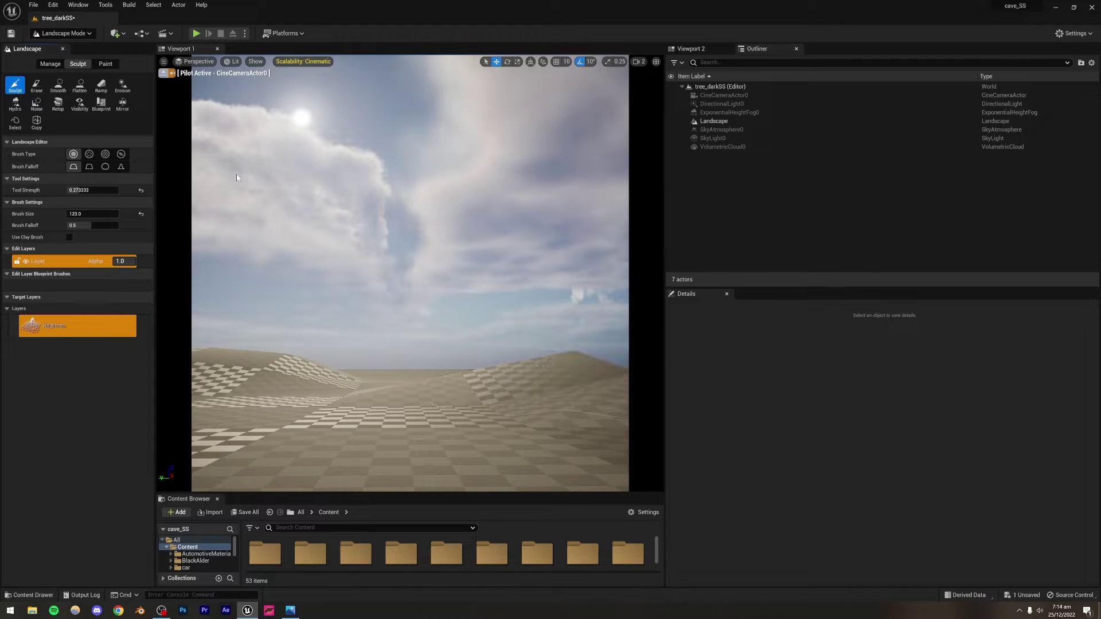
Try smoothing the right hill's peak, undo the smoothing, and lower that hill with the Sculpt tool.
left_click(58, 86)
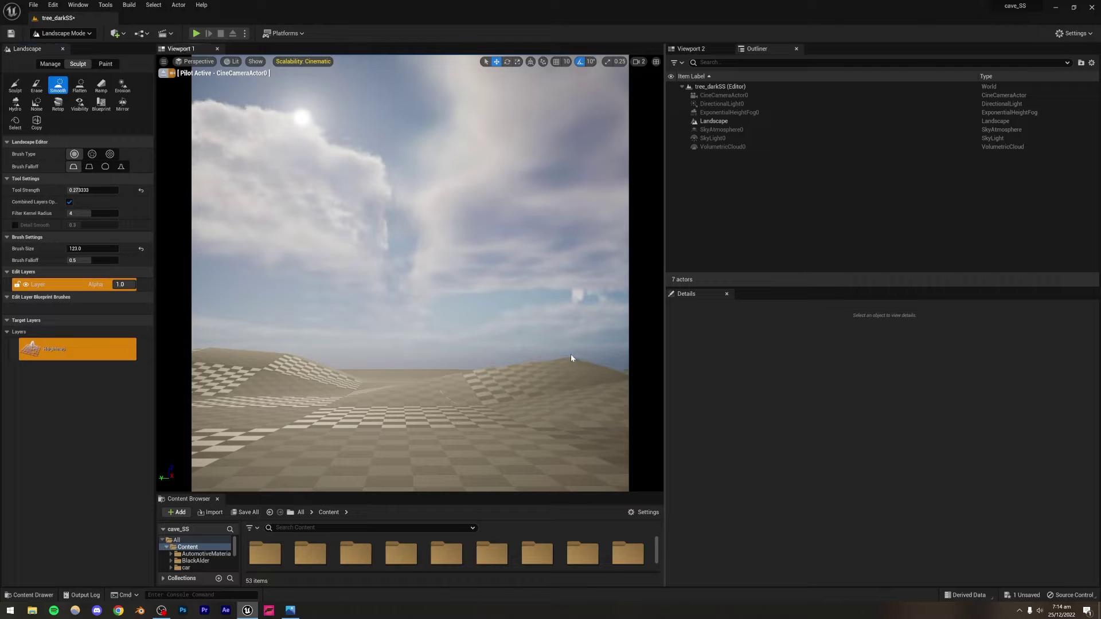
left_click_drag(568, 361, 572, 363)
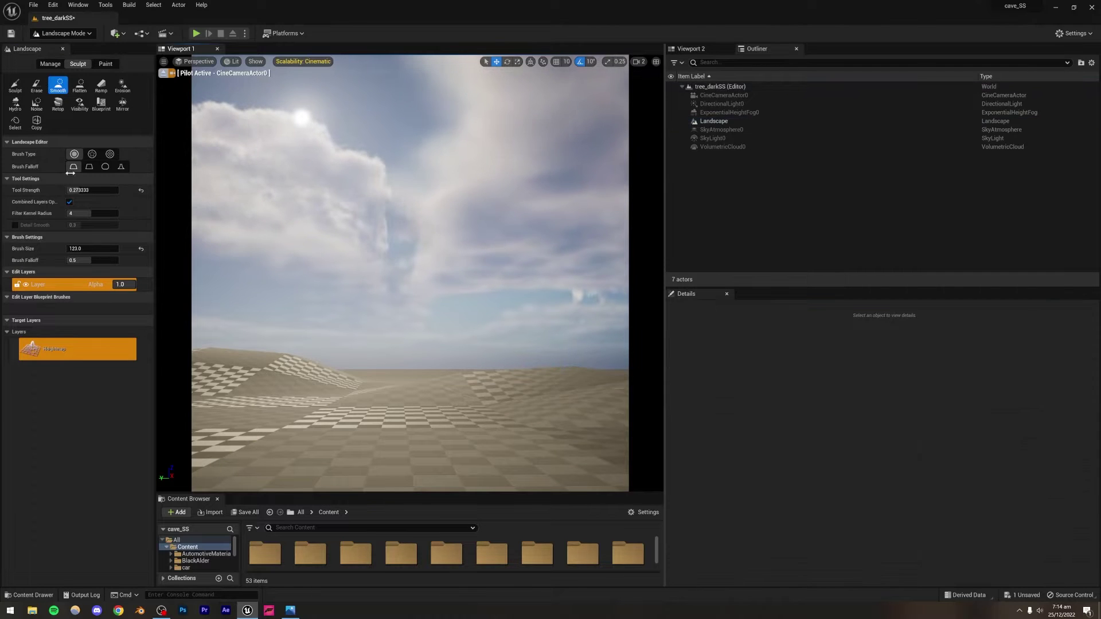
left_click(14, 86)
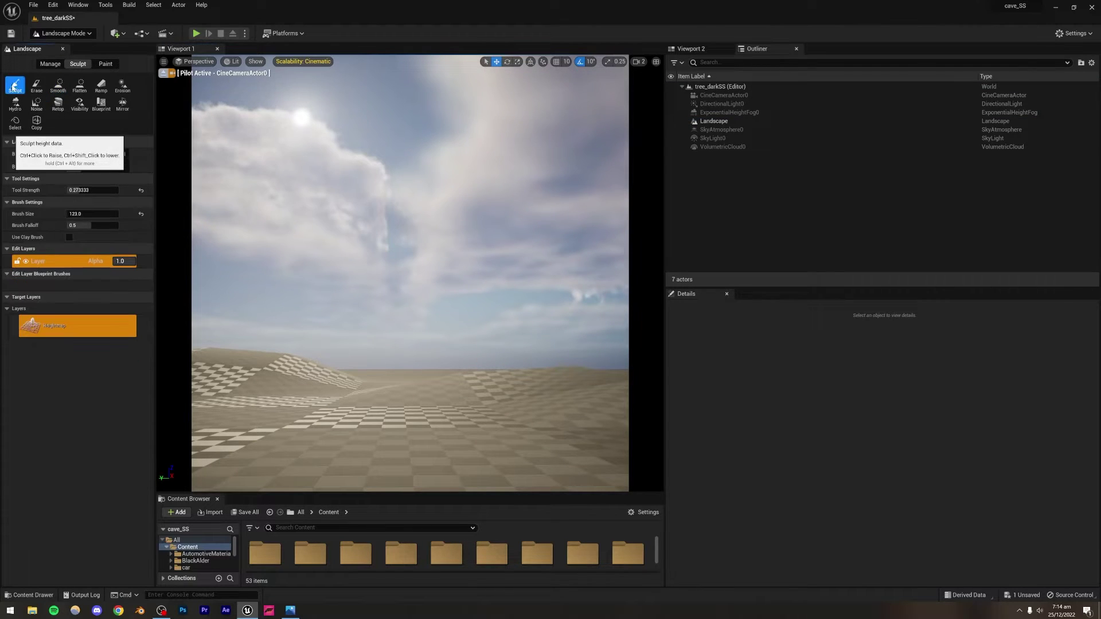
right_click_drag(446, 369, 458, 411)
key("ctrl+z")
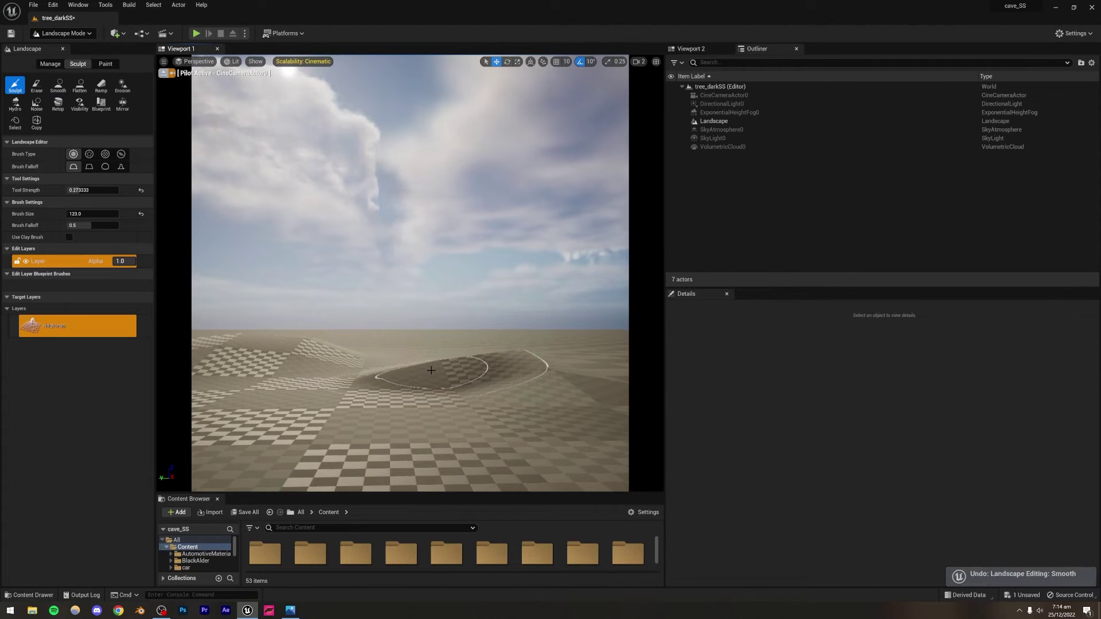
left_click_drag(432, 371, 432, 370, "shift")
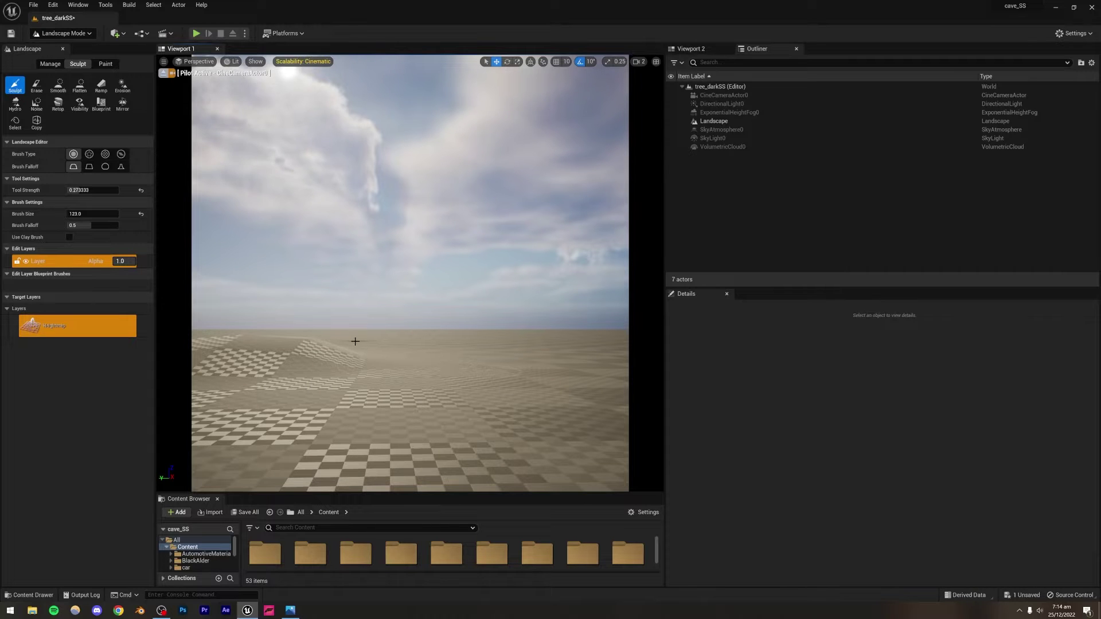
Try sculpting broader terrain with the brush size raised to about 355, and undo the strokes.
mouse_move(359, 342)
right_mouse_down()
mouse_move(365, 309)
mouse_move(354, 324)
right_mouse_up()
key("e")
key("q")
mouse_move(418, 369)
right_mouse_down()
mouse_move(412, 359)
mouse_move(444, 353)
mouse_move(434, 354)
right_mouse_up()
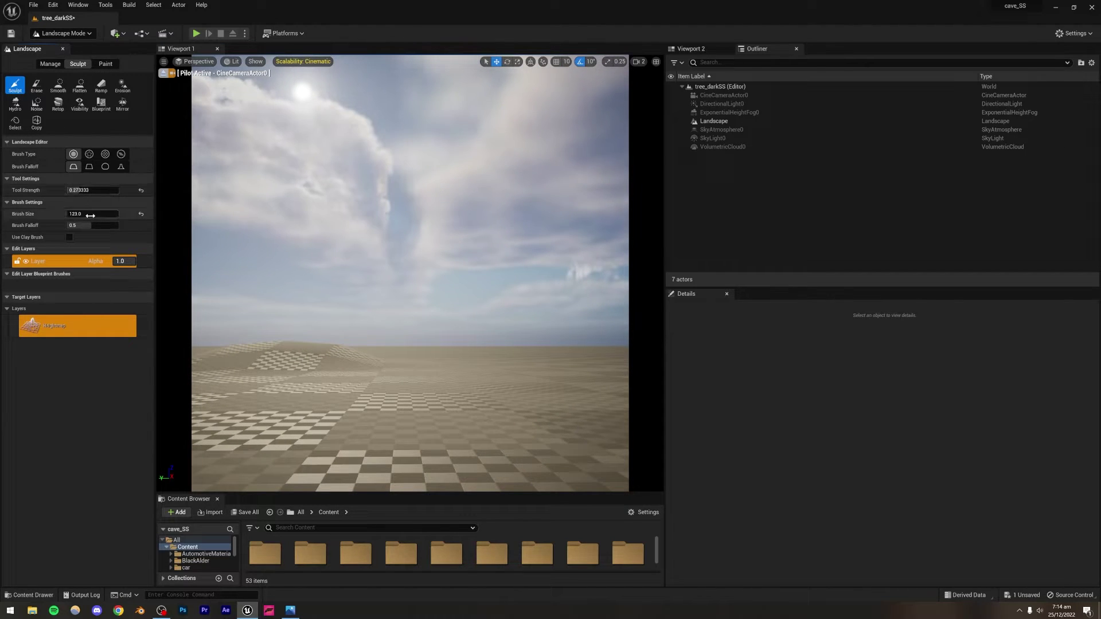
left_click_drag(80, 213, 117, 214)
left_click_drag(247, 347, 212, 351)
mouse_move(212, 351)
right_mouse_down()
mouse_move(321, 349)
mouse_move(337, 331)
right_mouse_up()
key("s")
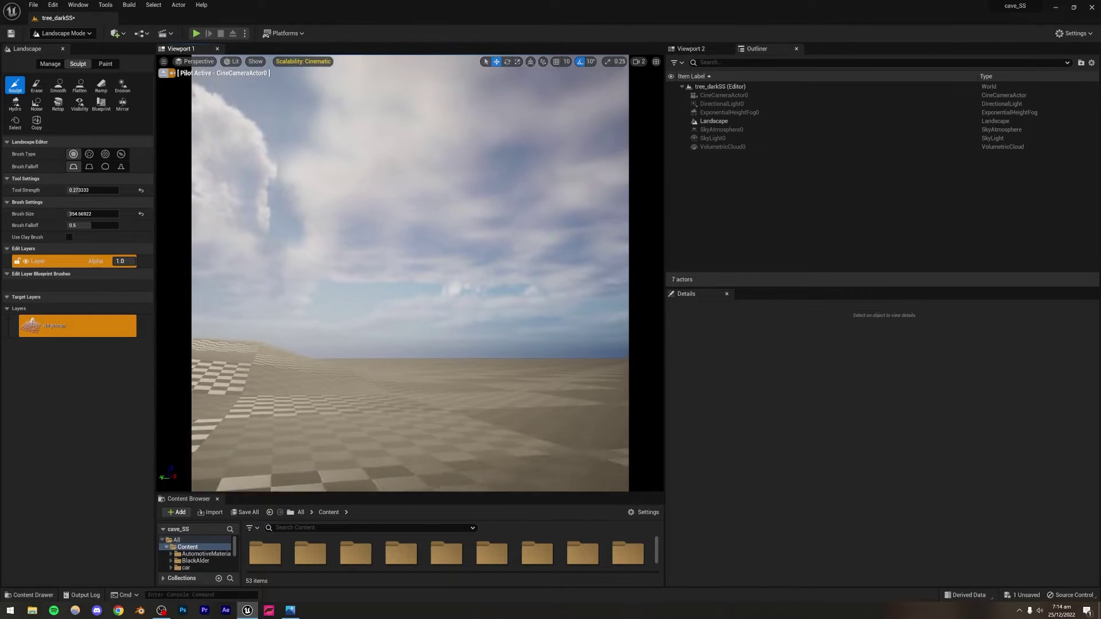
left_click_drag(202, 342, 555, 380)
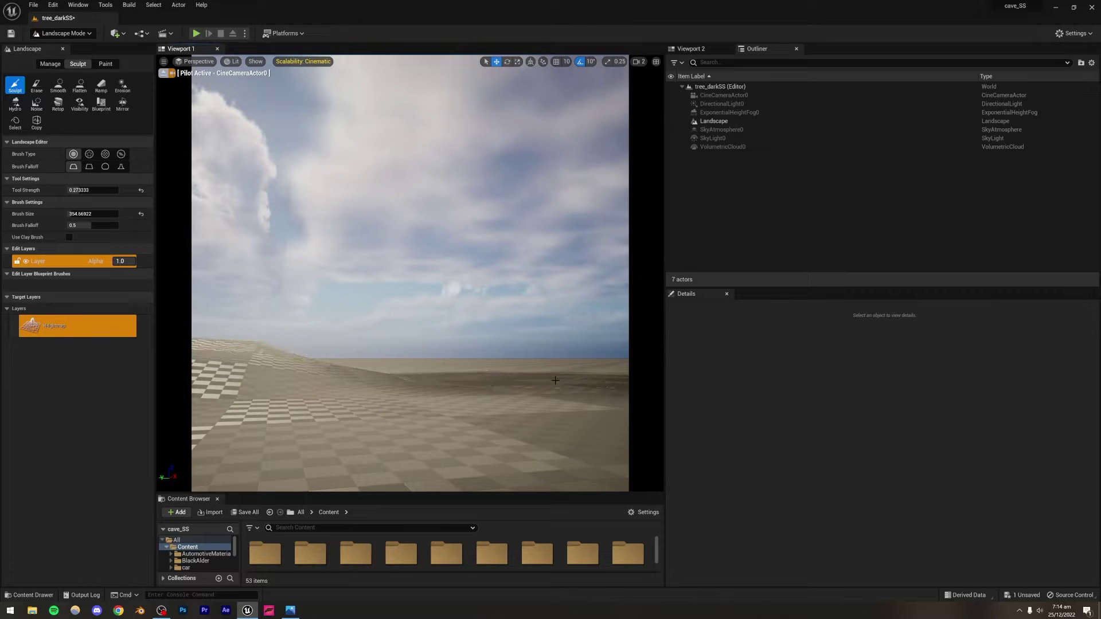
key("ctrl+z")
key("ctrl+z")
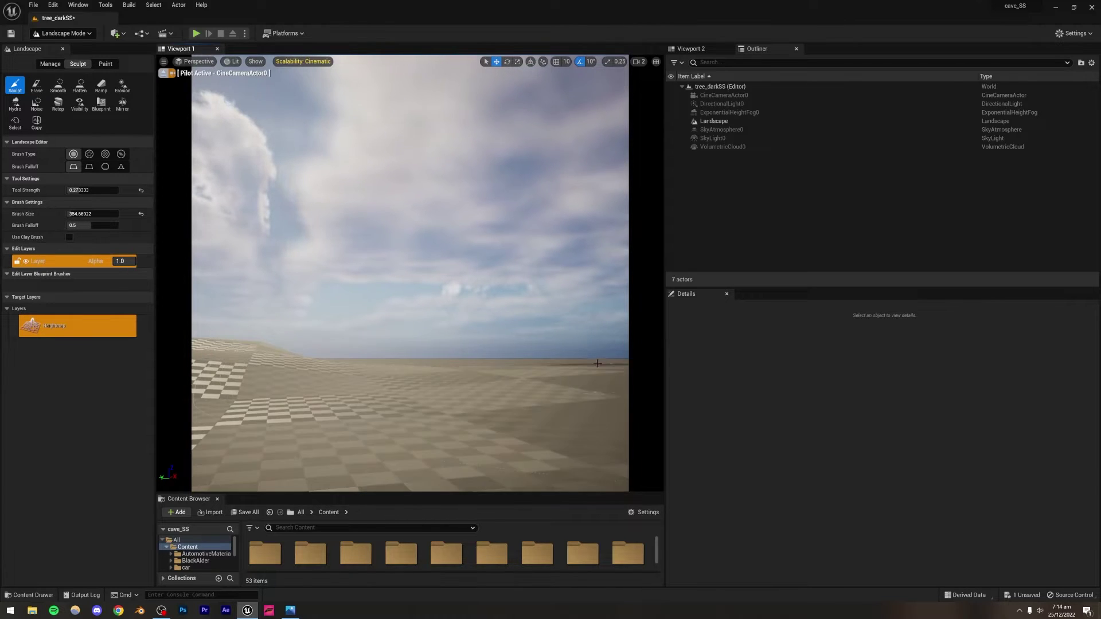
Sculpt a broad hill on the right of the camera view, reducing the brush size to 209, and touch up the left hill.
left_click(594, 370)
left_click(607, 375)
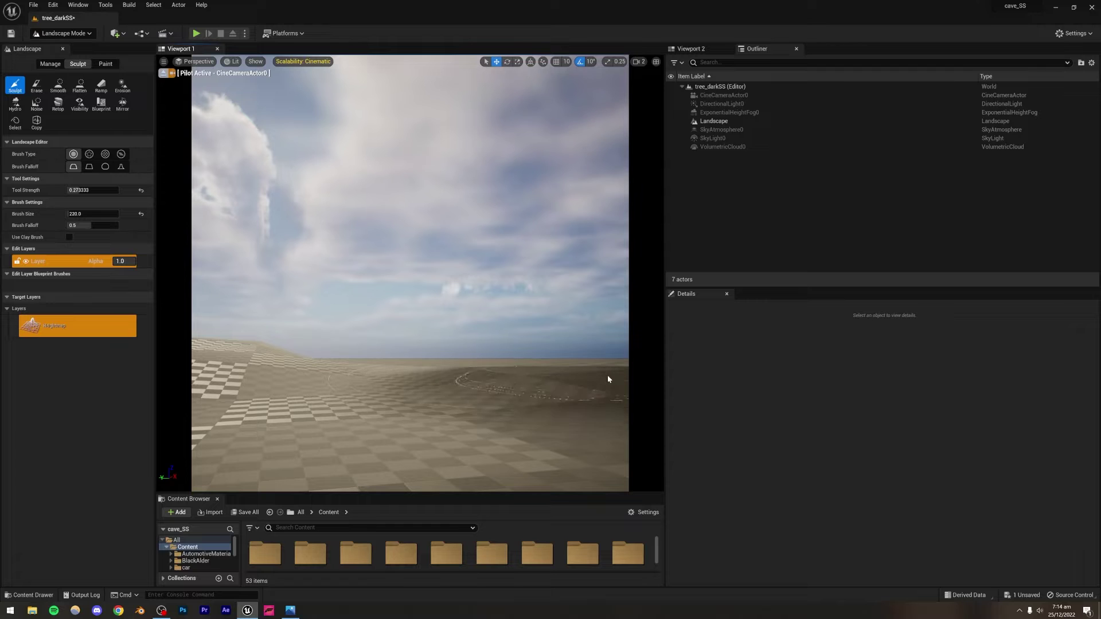
key("bracketleft")
key("bracketleft")
key("bracketleft")
key("bracketleft")
key("bracketleft")
key("bracketleft")
key("bracketleft")
key("bracketleft")
key("bracketleft")
left_click(613, 368)
left_click(612, 364)
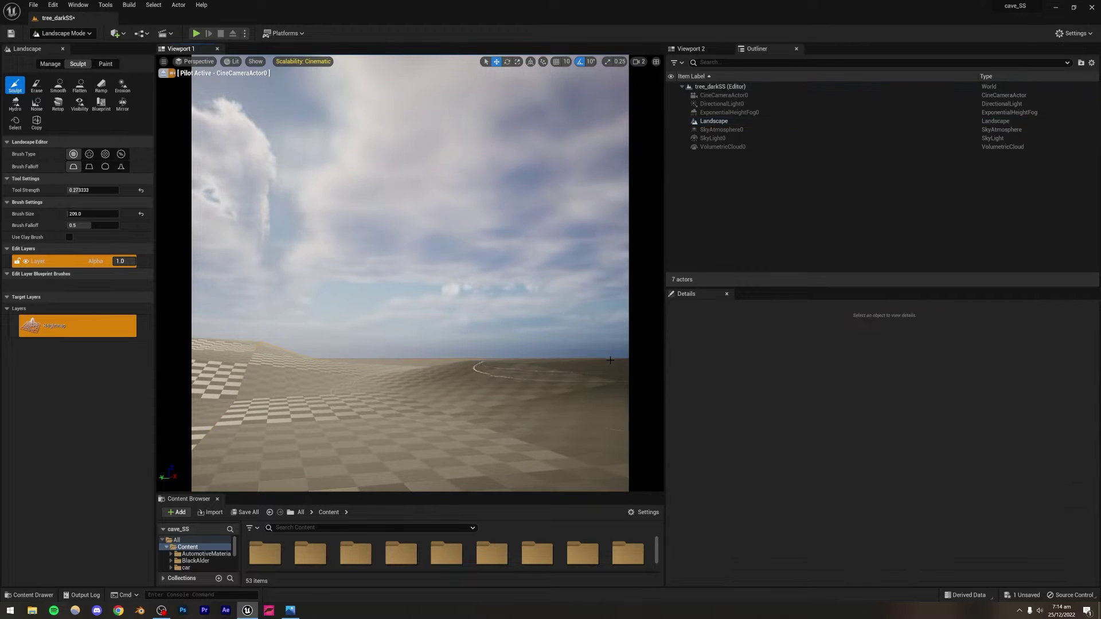
left_click(611, 359)
left_click(550, 370)
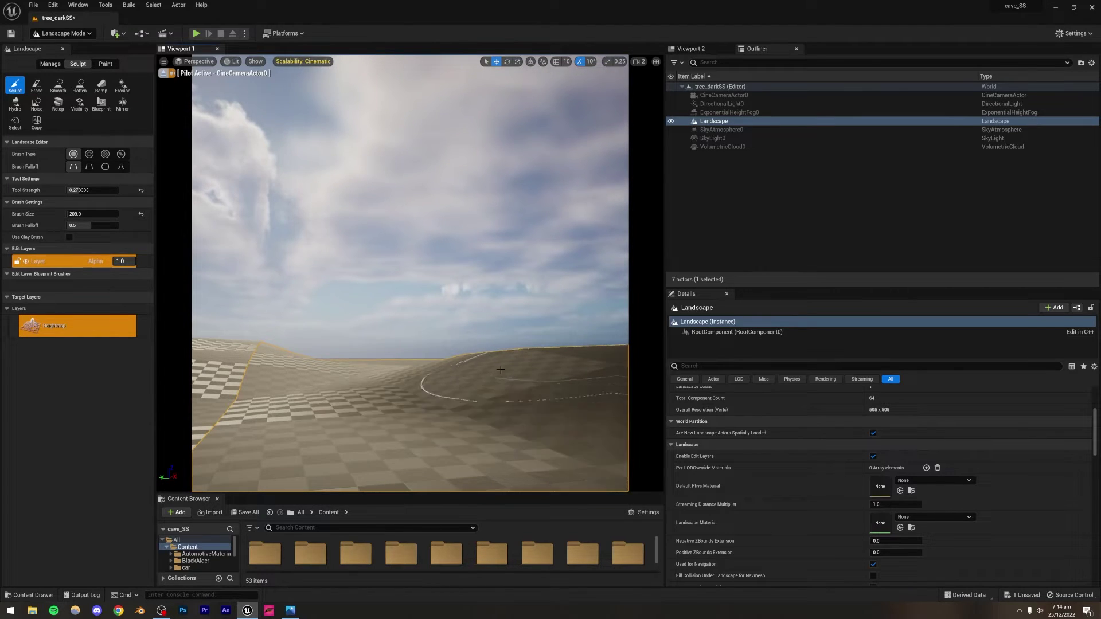
mouse_move(264, 359)
left_mouse_down()
mouse_move(210, 355)
mouse_move(180, 380)
left_mouse_up()
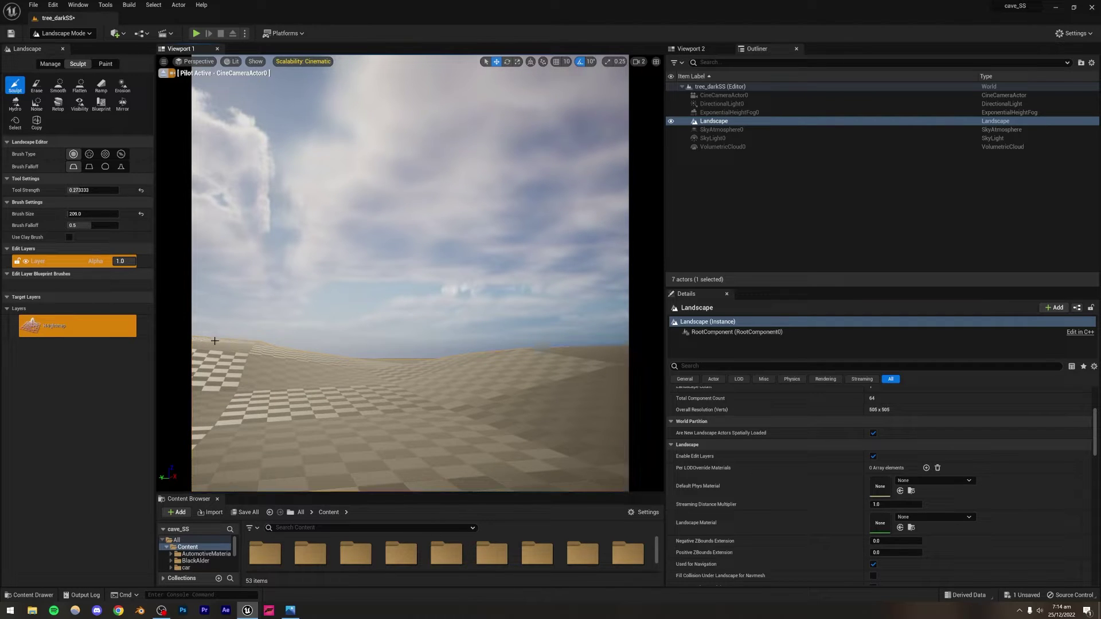
Undo the latest sculpt strokes, then raise the right hill's ridge with the Sculpt tool and reduce the brush size to 160.
key("ctrl+z")
key("ctrl+z")
key("ctrl+z")
key("ctrl+z")
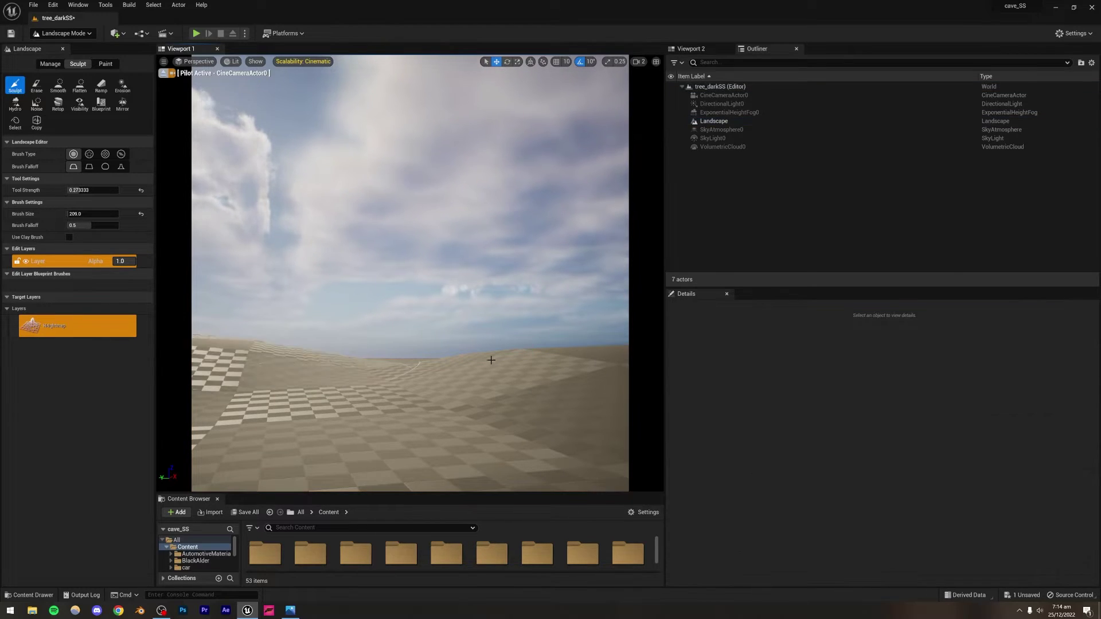
left_click_drag(491, 360, 612, 343)
key("bracketleft")
key("bracketleft")
key("bracketleft")
key("bracketleft")
key("bracketleft")
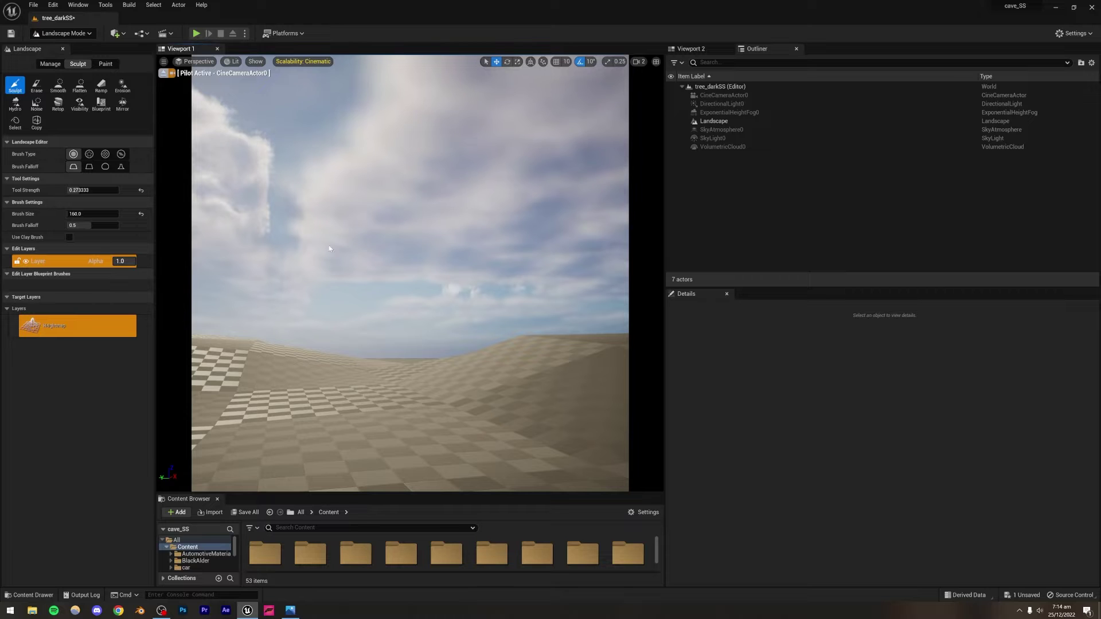
Tilt the piloted camera slightly upward and compare the shot with the reference image tree.PNG.
mouse_move(380, 292)
right_mouse_down()
mouse_move(373, 268)
mouse_move(371, 299)
right_mouse_up()
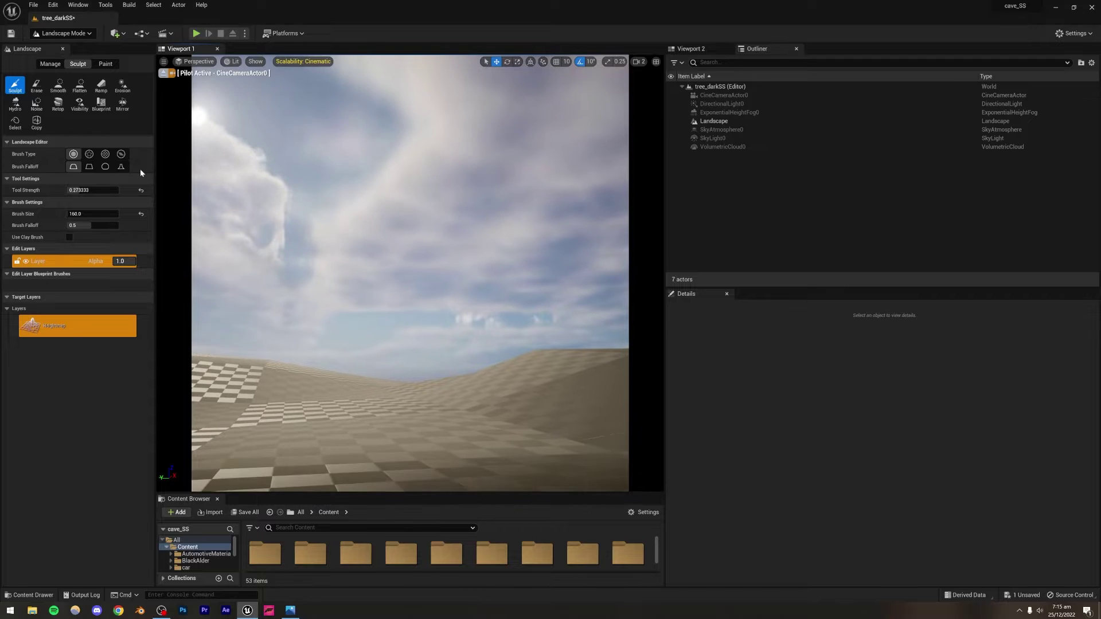
left_click(291, 610)
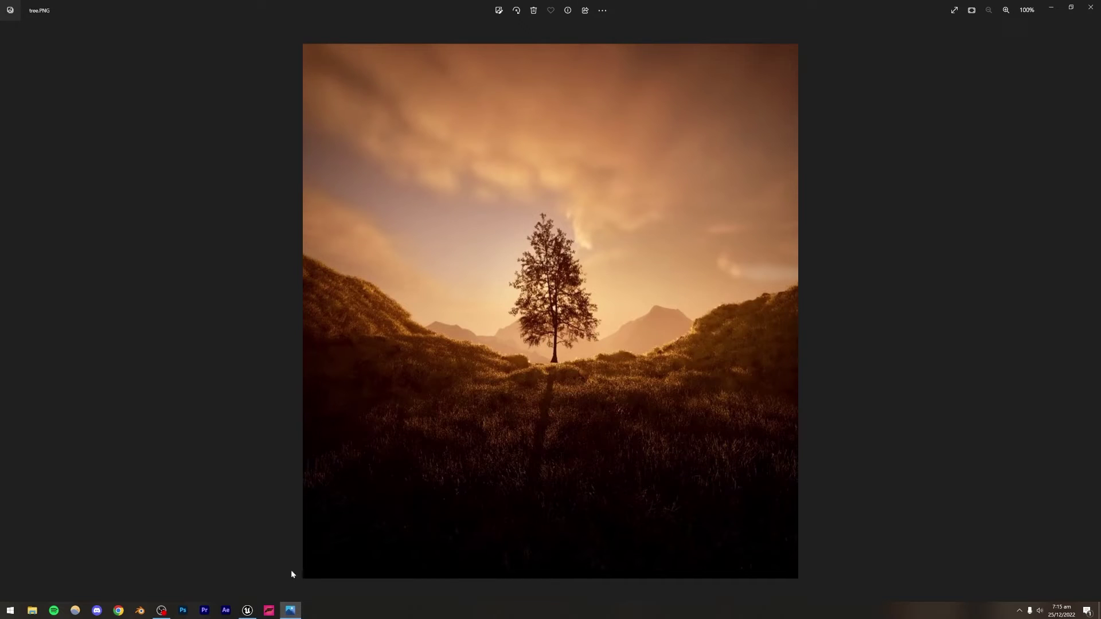
left_click(247, 610)
Switch from Landscape to Selection mode and save the level.
left_click(57, 33)
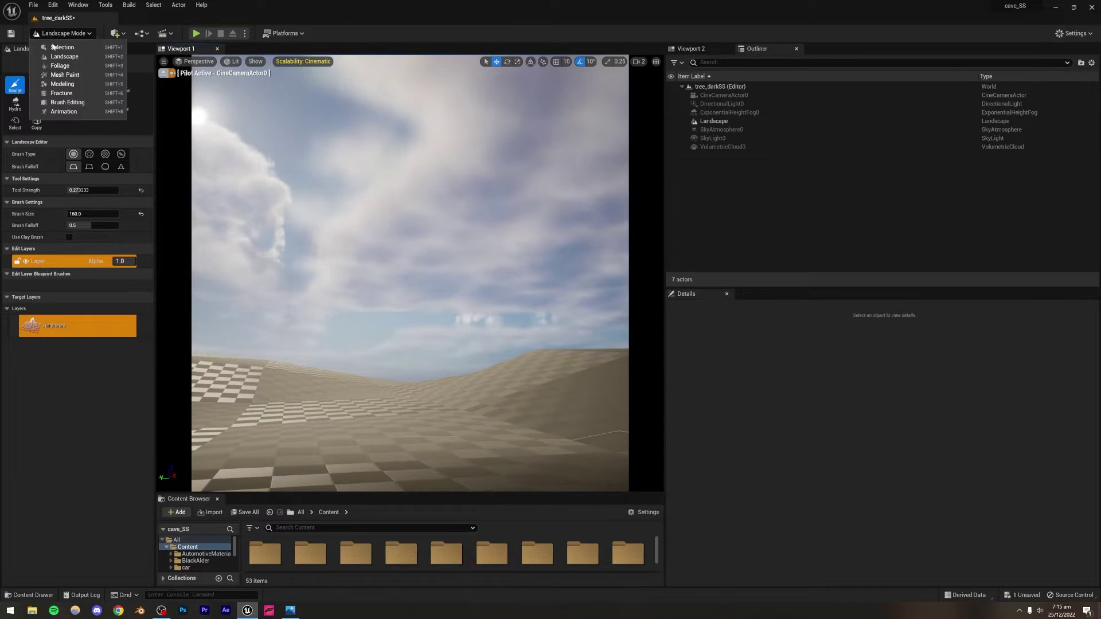
left_click(63, 47)
key("ctrl+s")
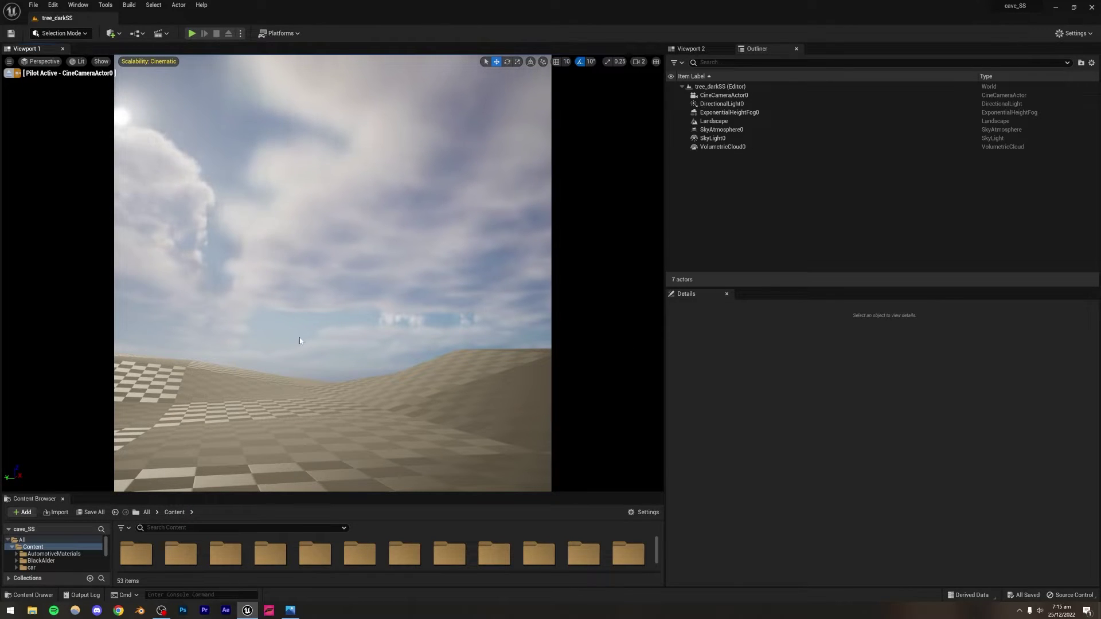
Lock the movement of CineCameraActor0 and stop piloting it.
right_click(730, 96)
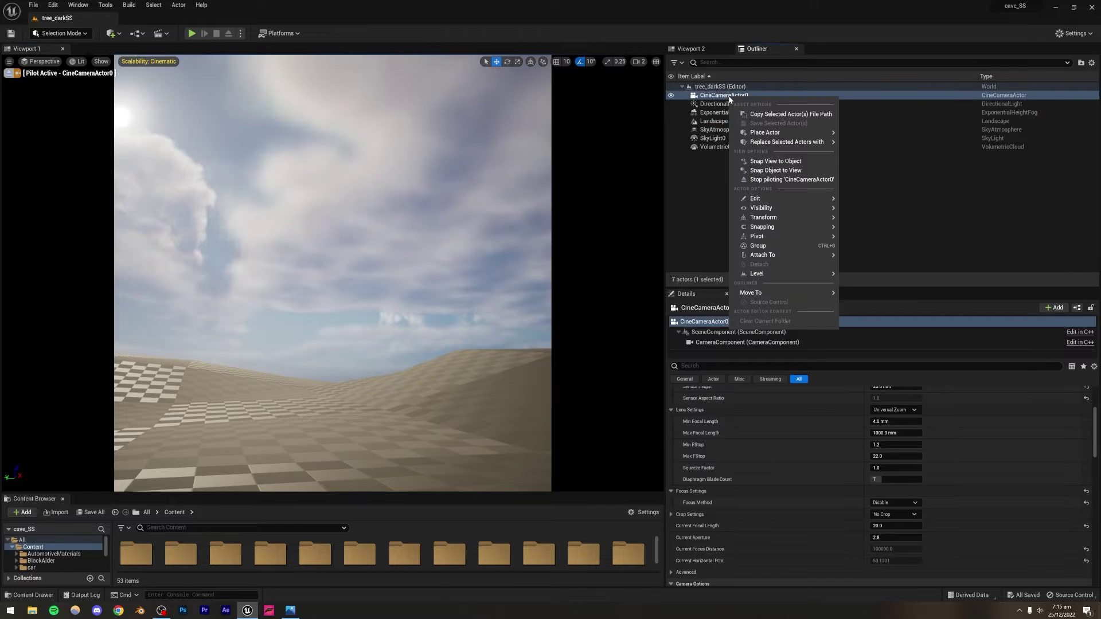
mouse_move(761, 208)
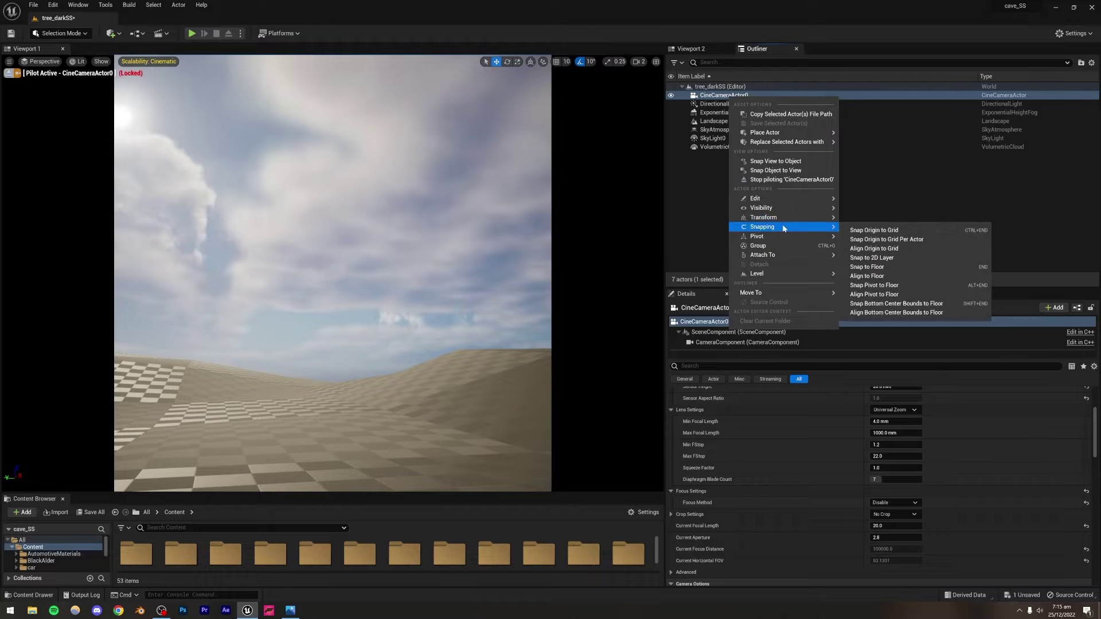
left_click(886, 263)
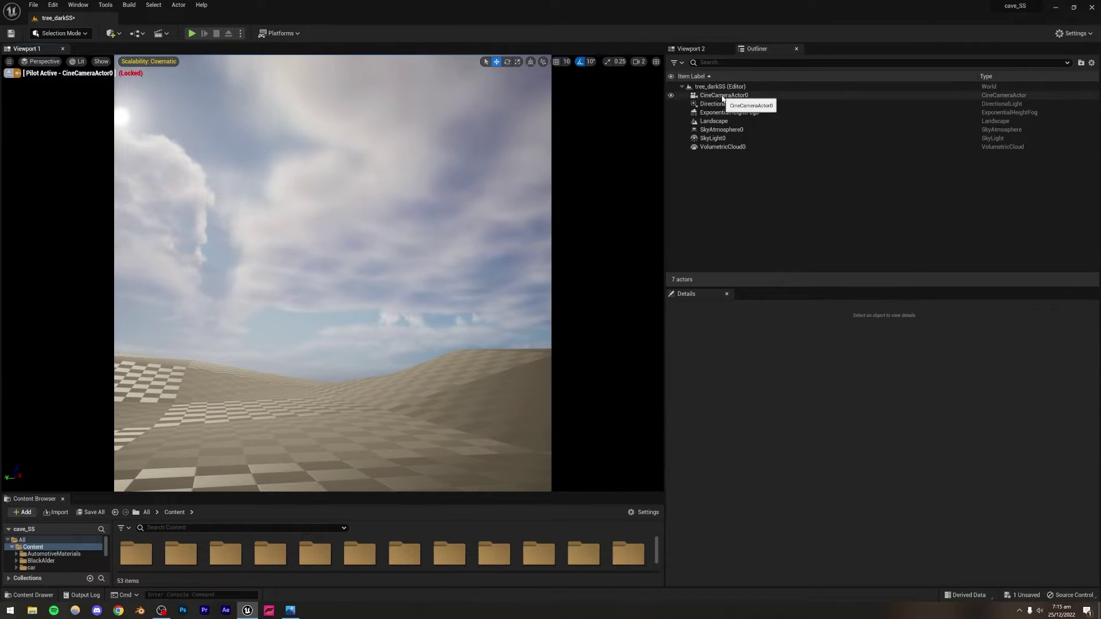
right_click(722, 95)
left_click(756, 179)
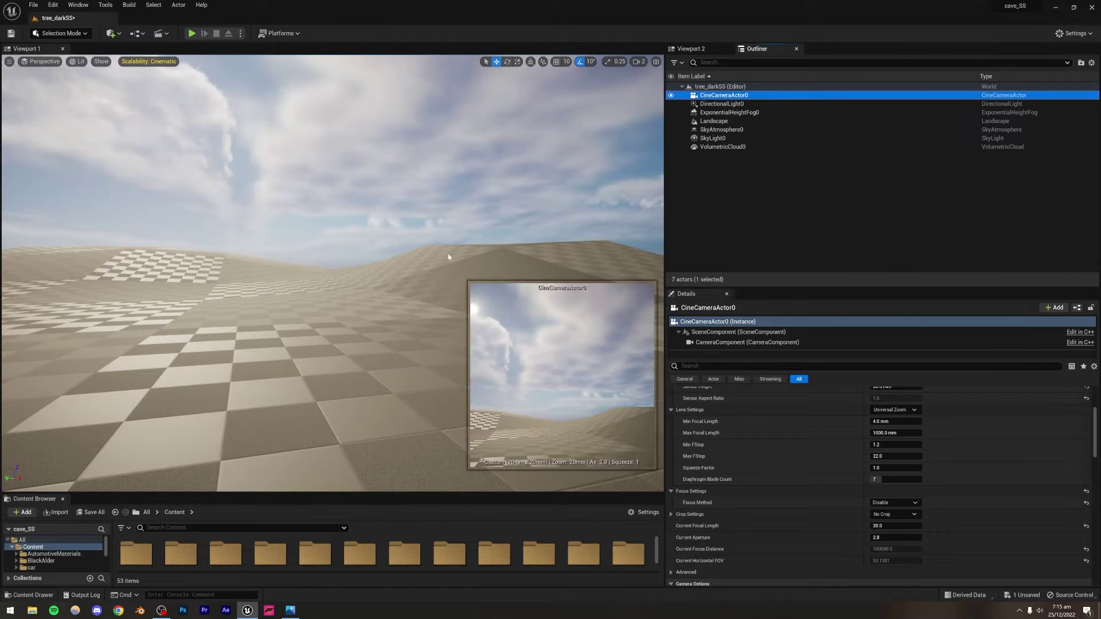
Deselect the cine camera and save the level with the view over the open landscape.
key("e")
right_click_drag(425, 287, 493, 361)
key("Escape")
key("w")
right_click_drag(425, 287, 425, 379)
right_click_drag(465, 259, 466, 259)
key("ctrl+s")
right_click_drag(342, 270, 343, 270)
Open Quixel Bridge from the add-content options and show the Grass category of 3D Plants.
left_click(23, 514)
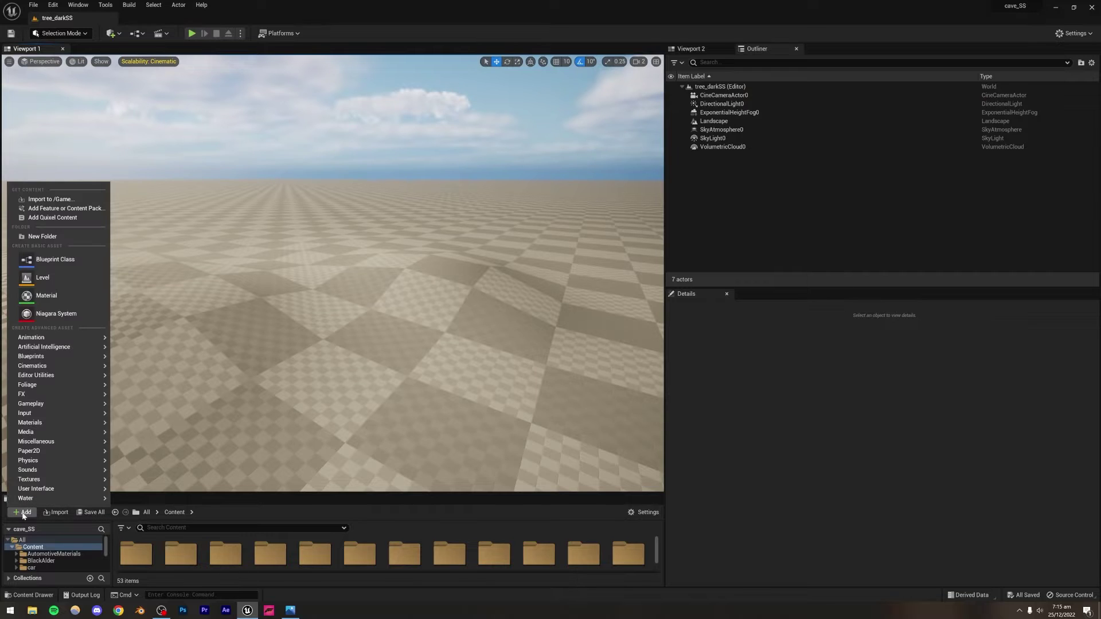
left_click(46, 221)
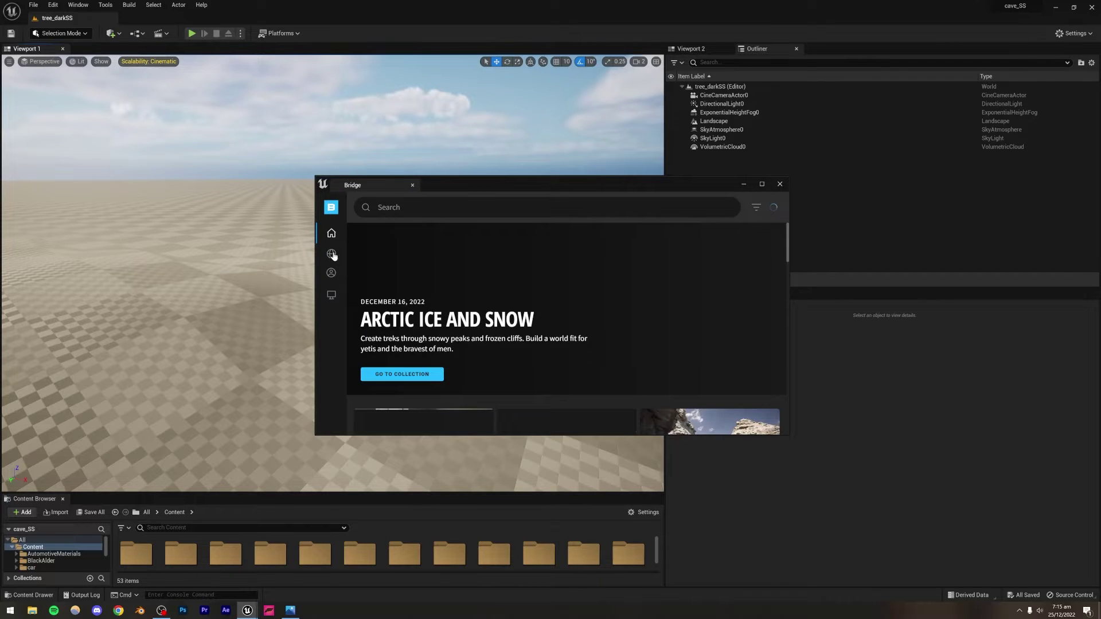
mouse_move(331, 233)
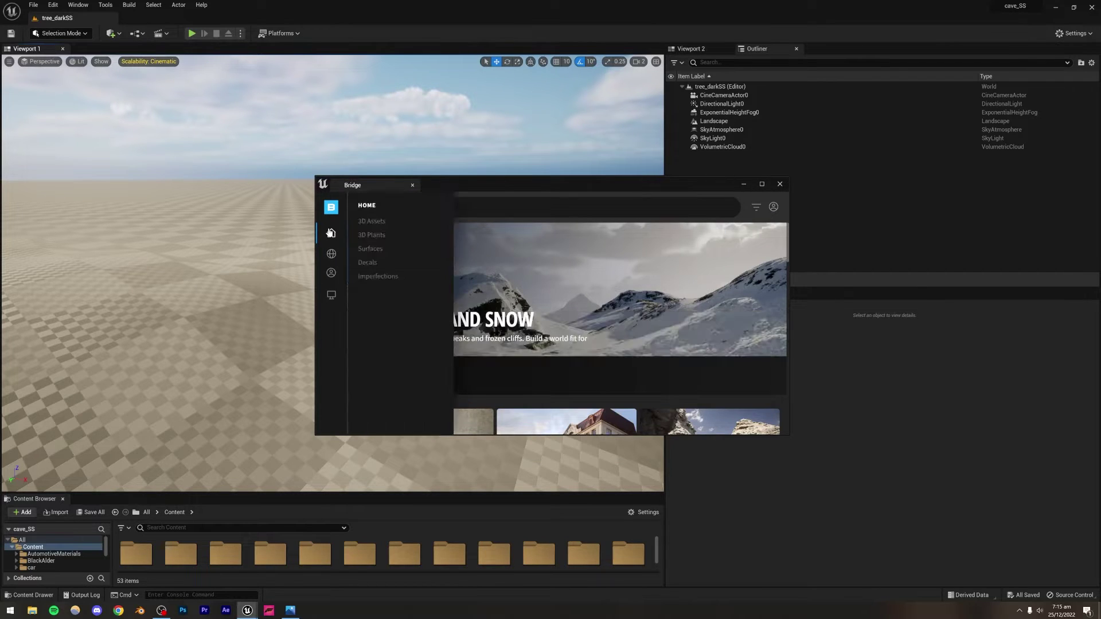
left_click(374, 235)
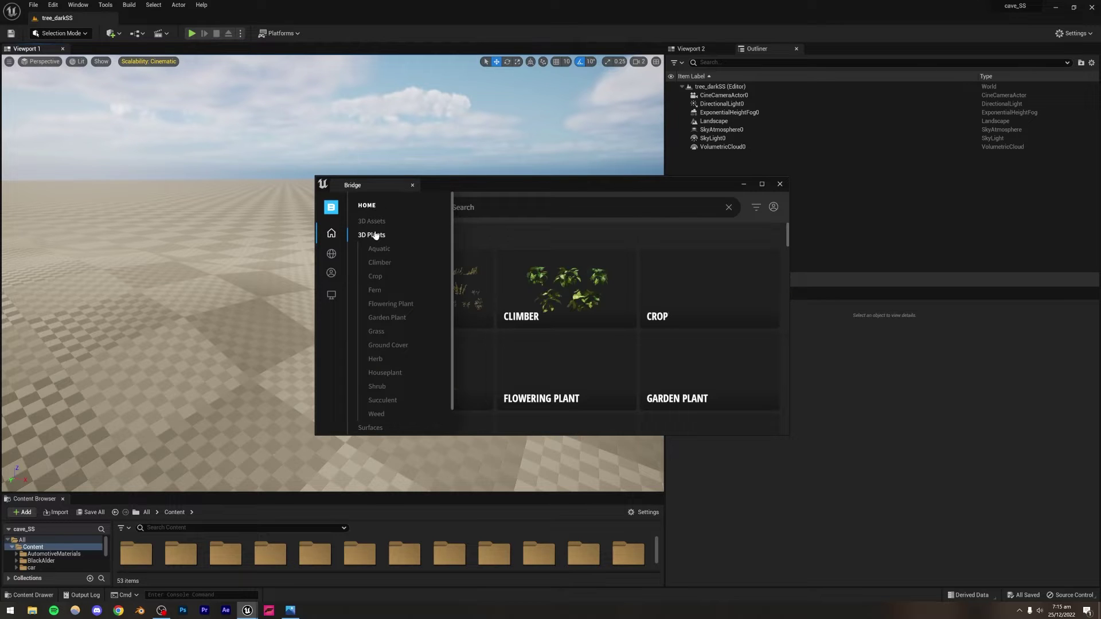
left_click(376, 331)
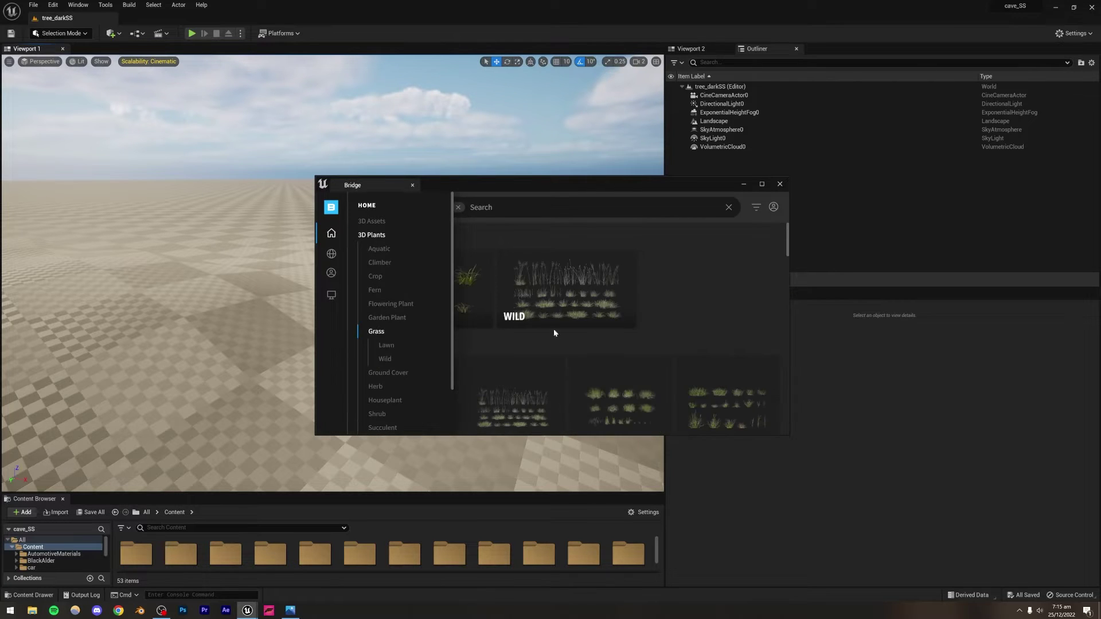
Look through the available grass assets in Bridge for a suitable ground cover.
scroll(611, 312, "down", 1)
scroll(612, 311, "down", 4)
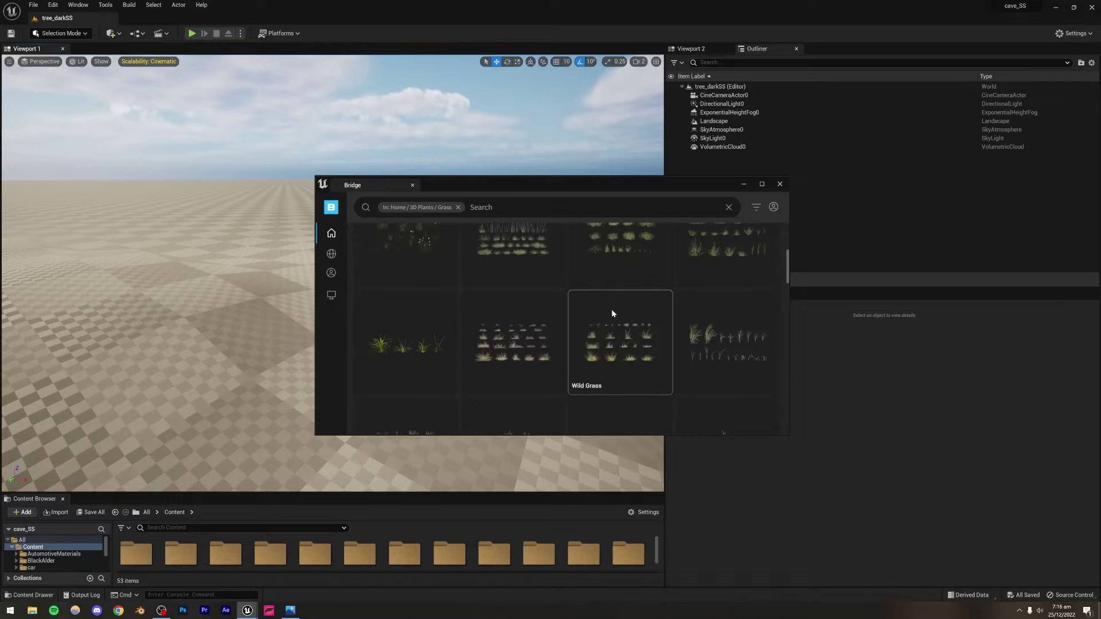
scroll(611, 309, "up", 4)
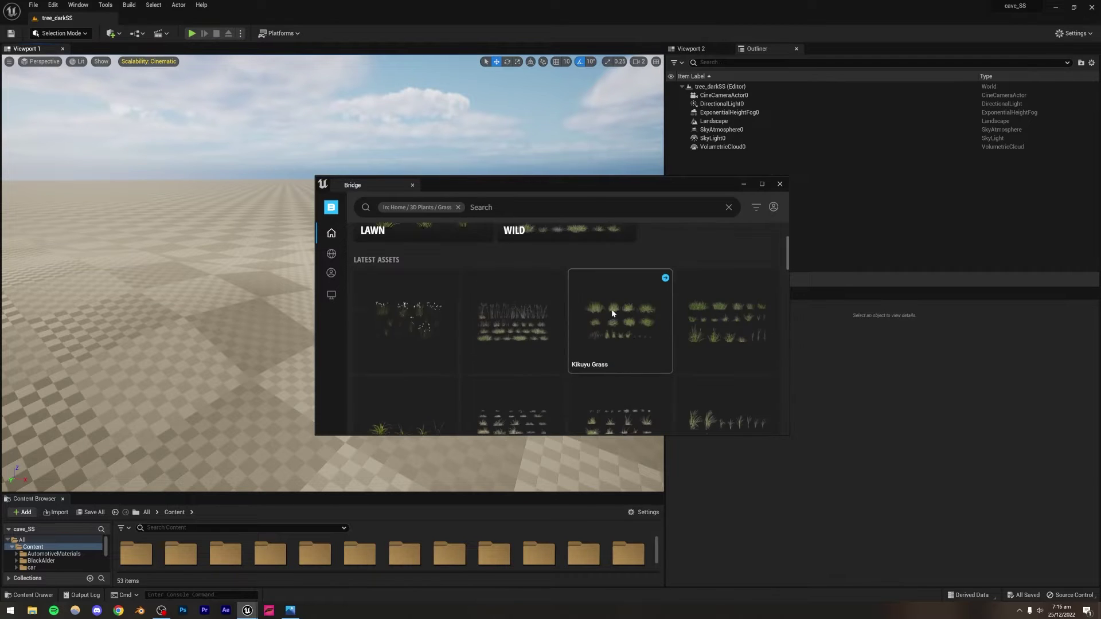
scroll(611, 248, "up", 2)
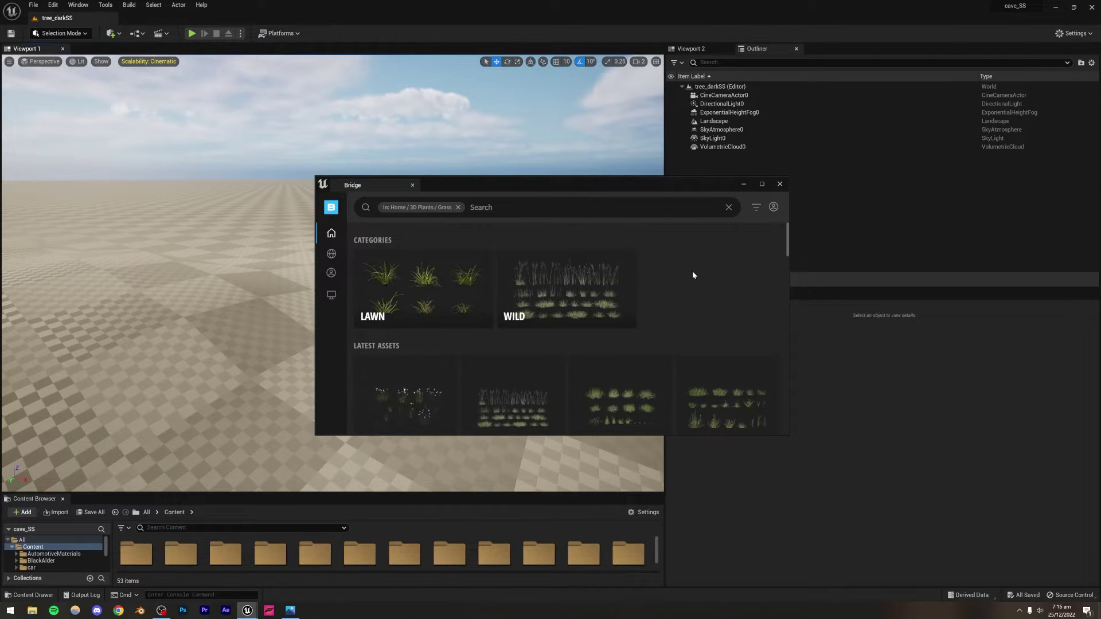
scroll(692, 275, "down", 6)
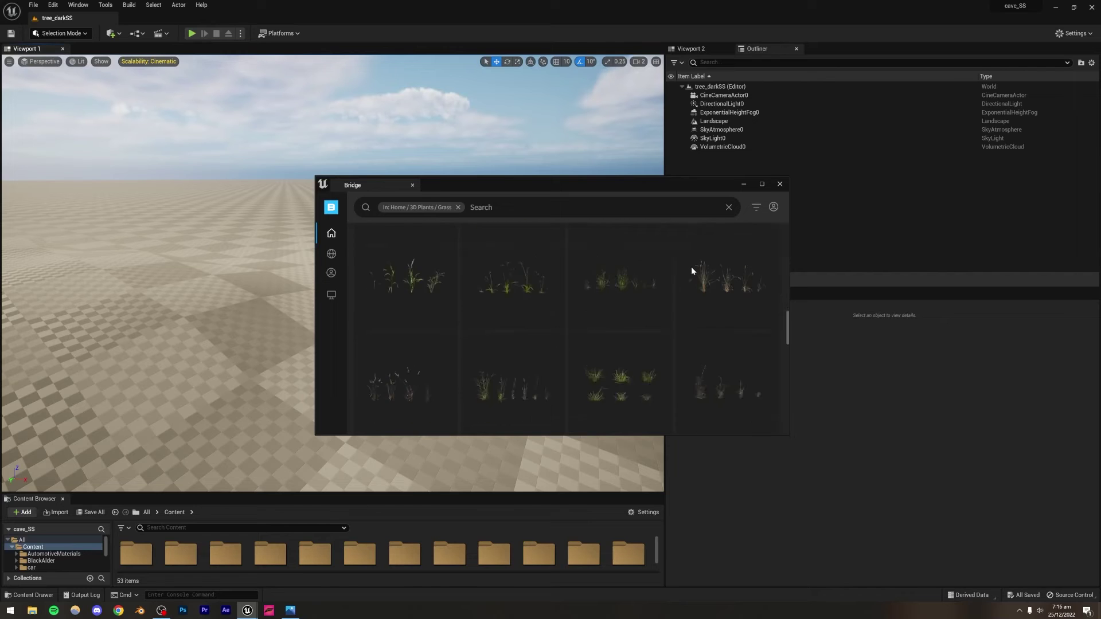
scroll(692, 270, "down", 5)
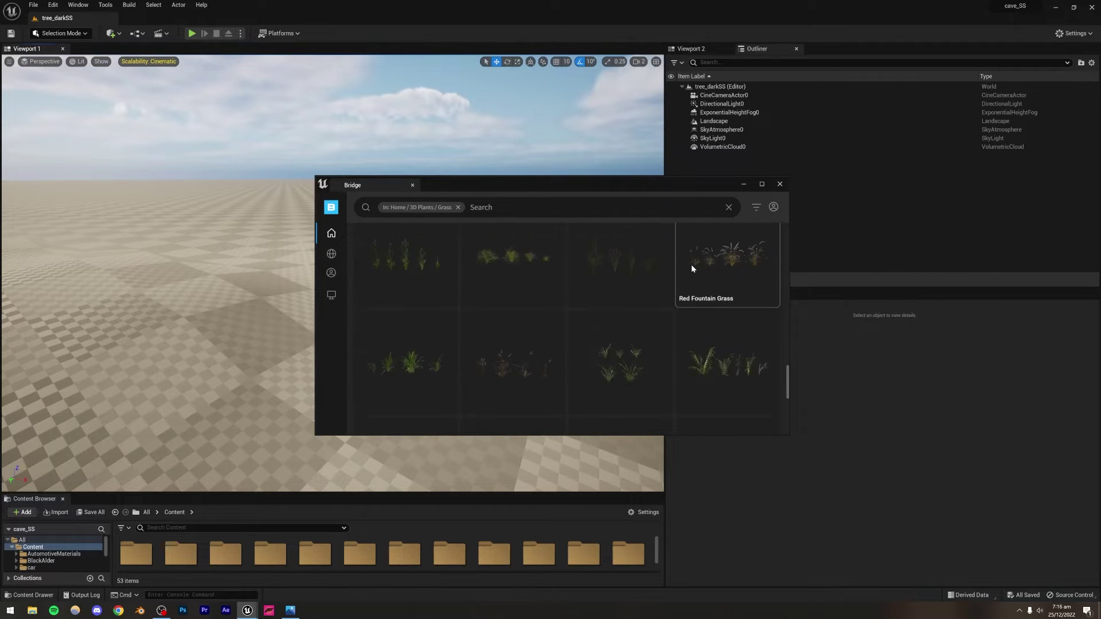
scroll(691, 268, "down", 3)
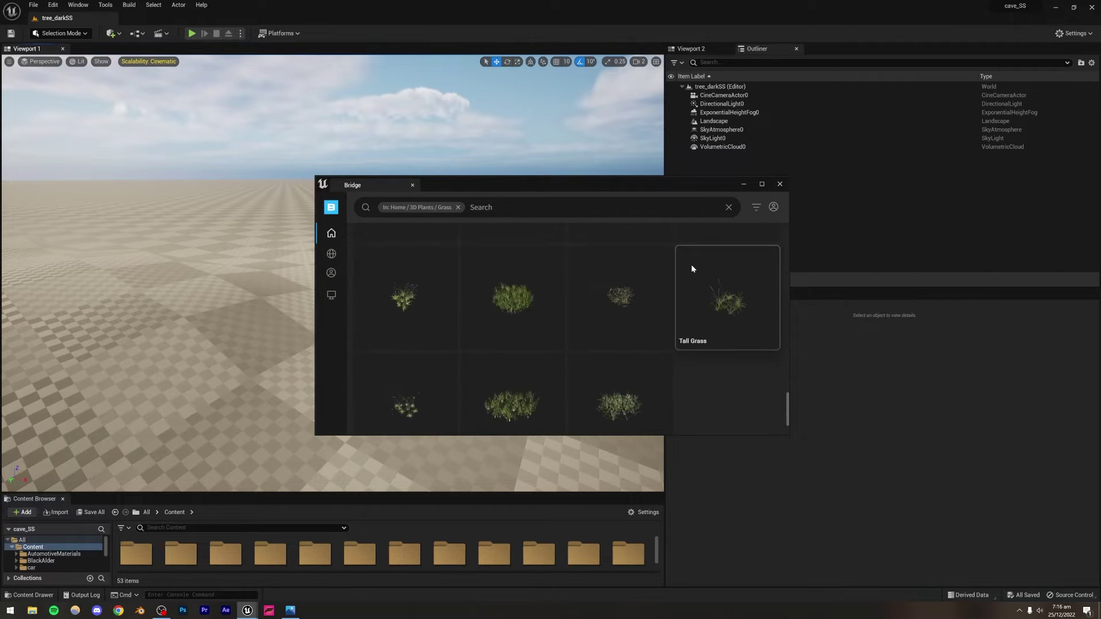
Find Kikuyu Grass among the local Megascans assets and add it to the project at Medium Quality.
left_click(331, 297)
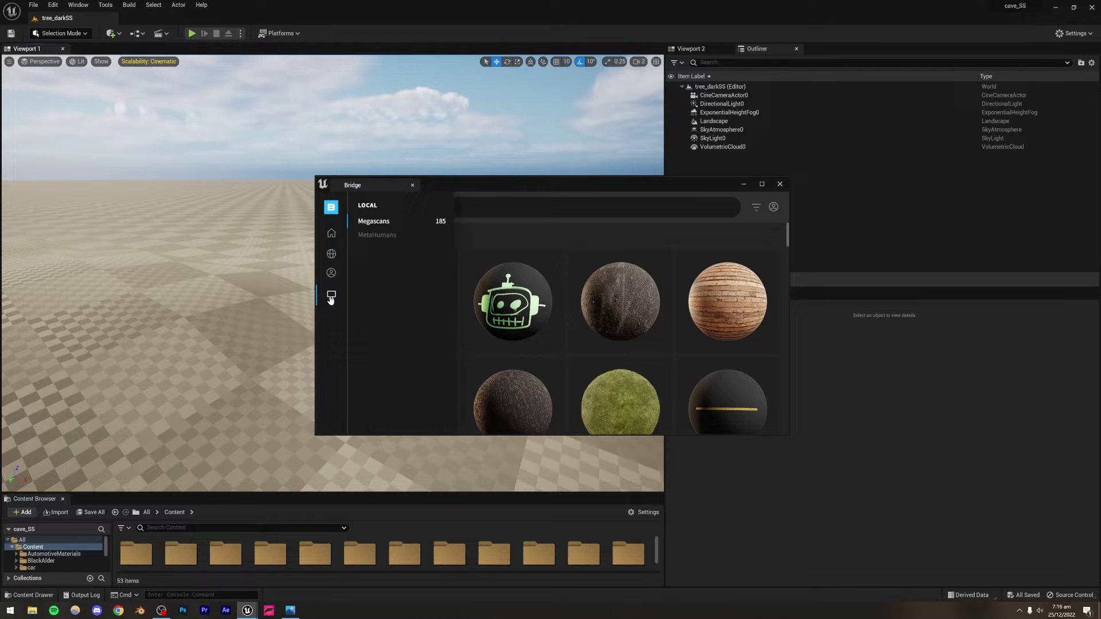
scroll(585, 304, "down", 5)
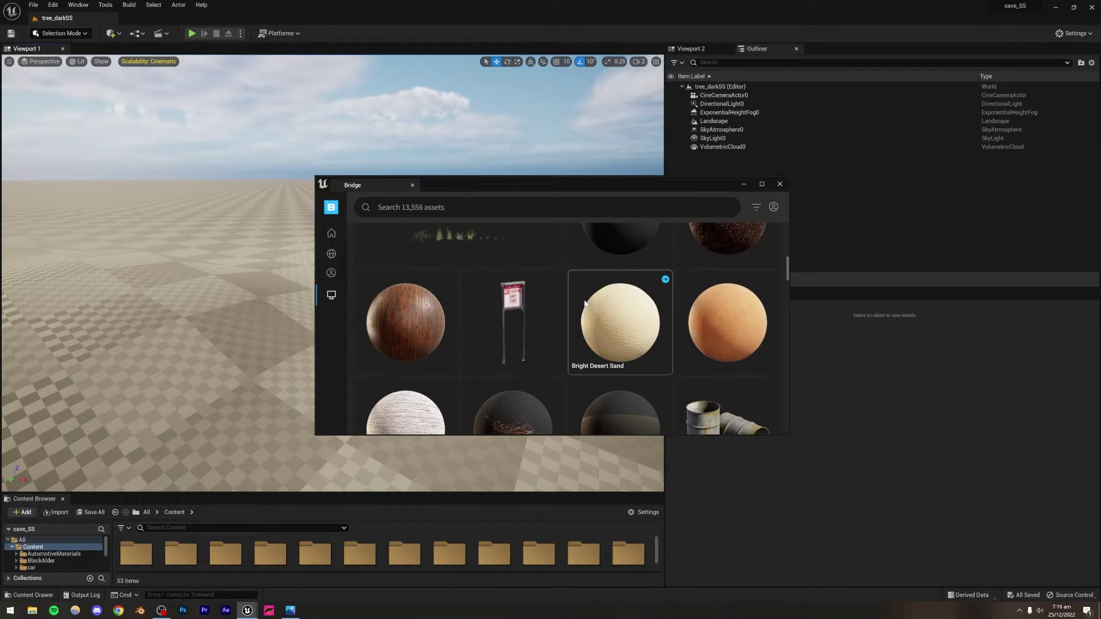
scroll(573, 309, "up", 2)
left_click(460, 341)
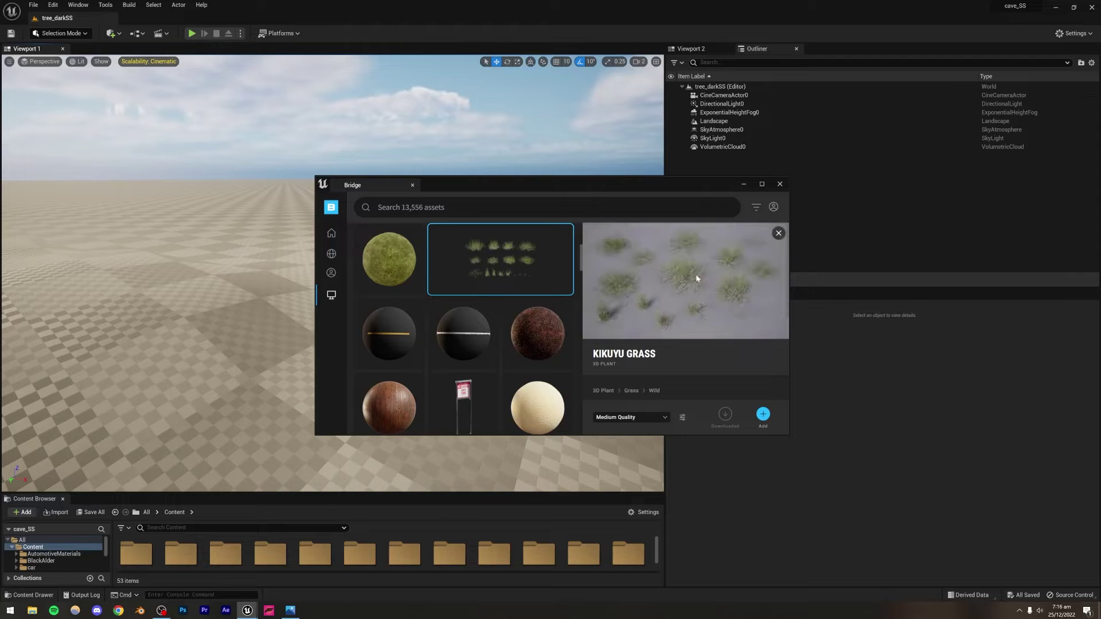
left_click(763, 414)
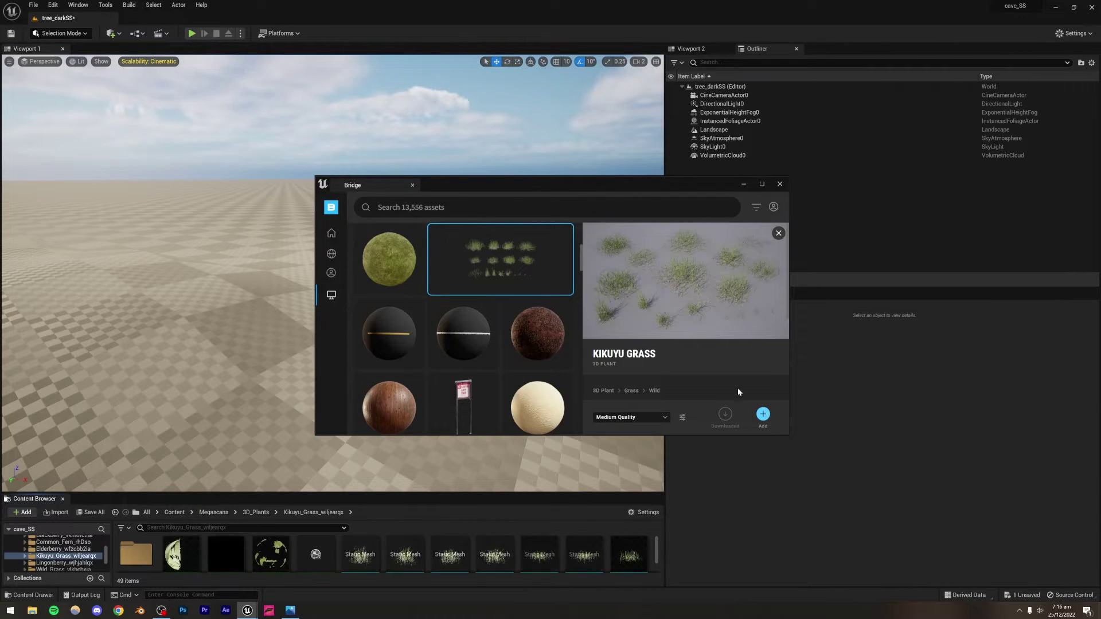
Minimize Bridge and enlarge the Content Browser to show more of the Kikuyu Grass assets.
left_click(744, 184)
scroll(344, 551, "down", 3)
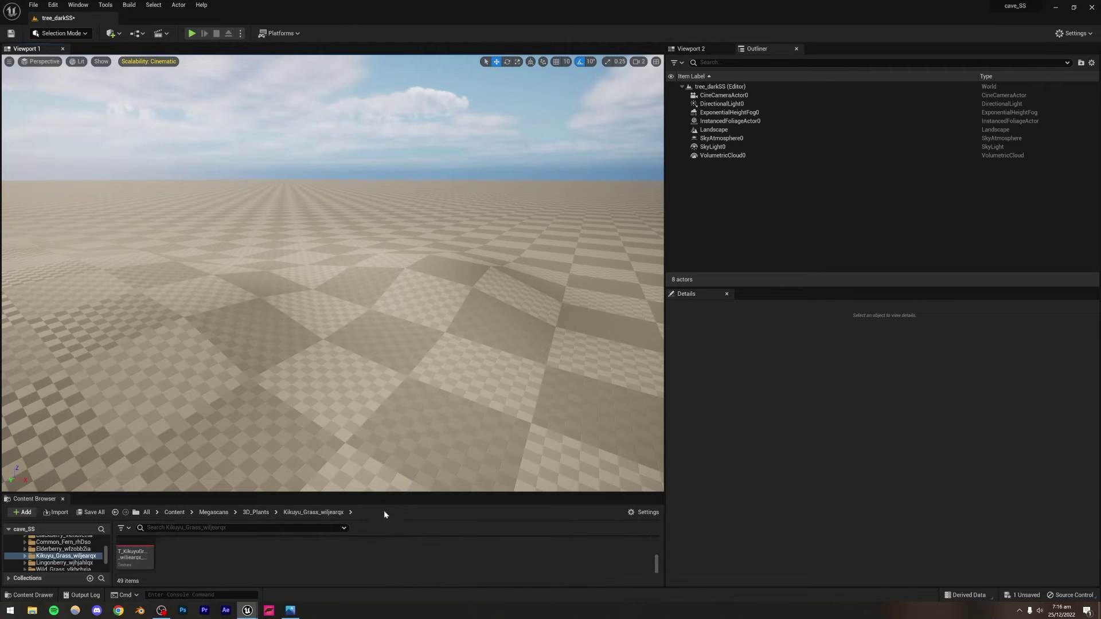
left_click_drag(369, 494, 370, 420)
scroll(370, 516, "up", 3)
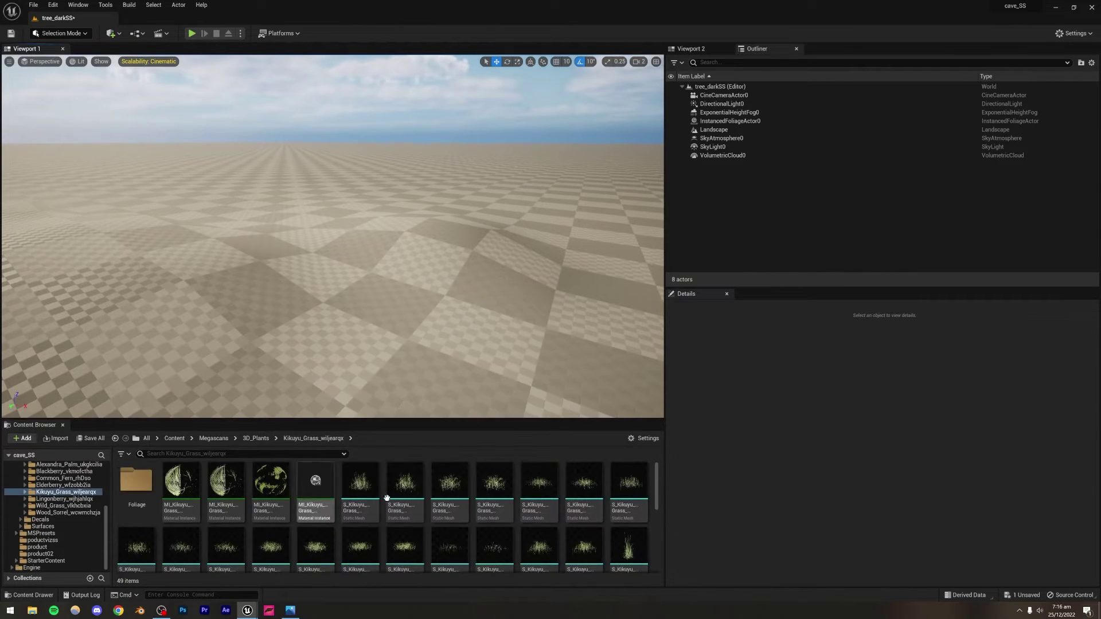
Switch to Foliage mode and delete all the Kikuyu Grass foliage types from the foliage palette.
left_click(58, 36)
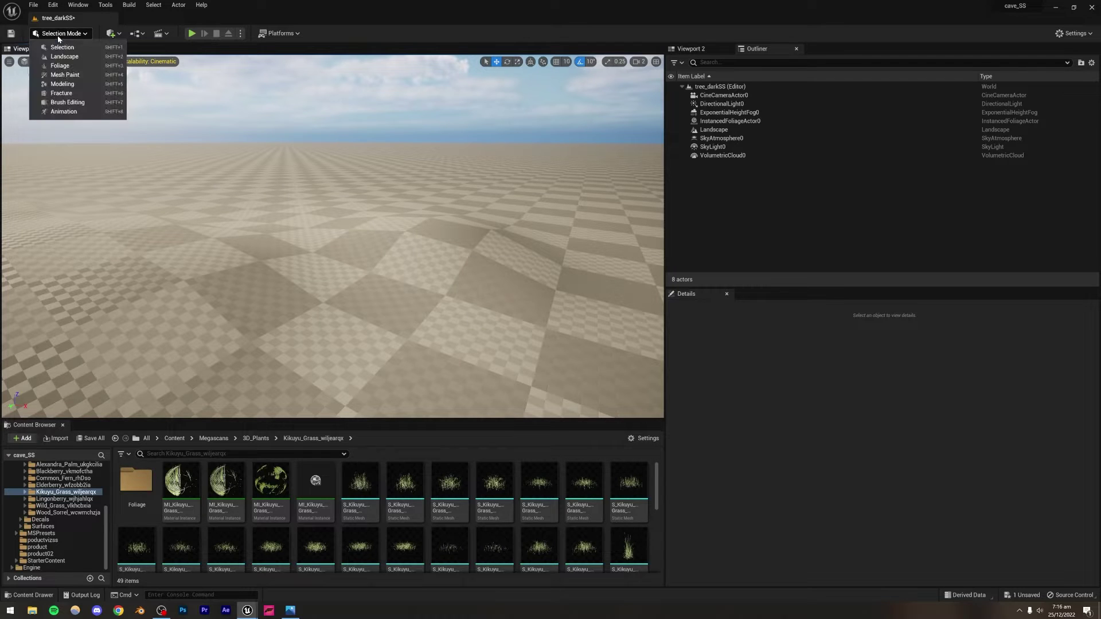
left_click(60, 66)
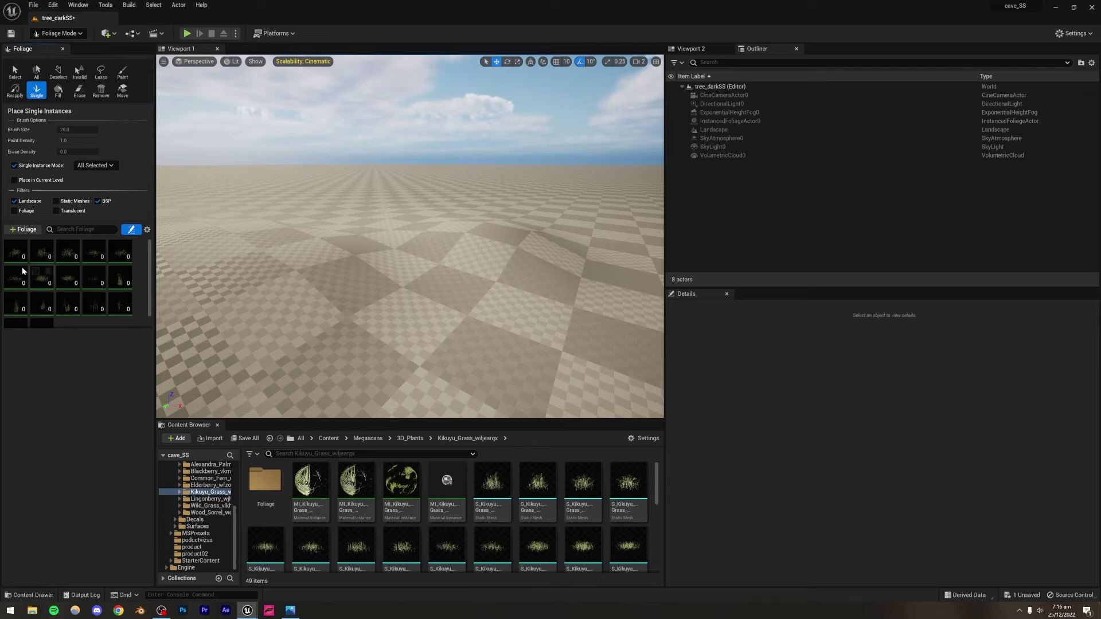
scroll(23, 271, "down", 1)
scroll(132, 285, "up", 1)
left_click(16, 252)
scroll(80, 283, "down", 2)
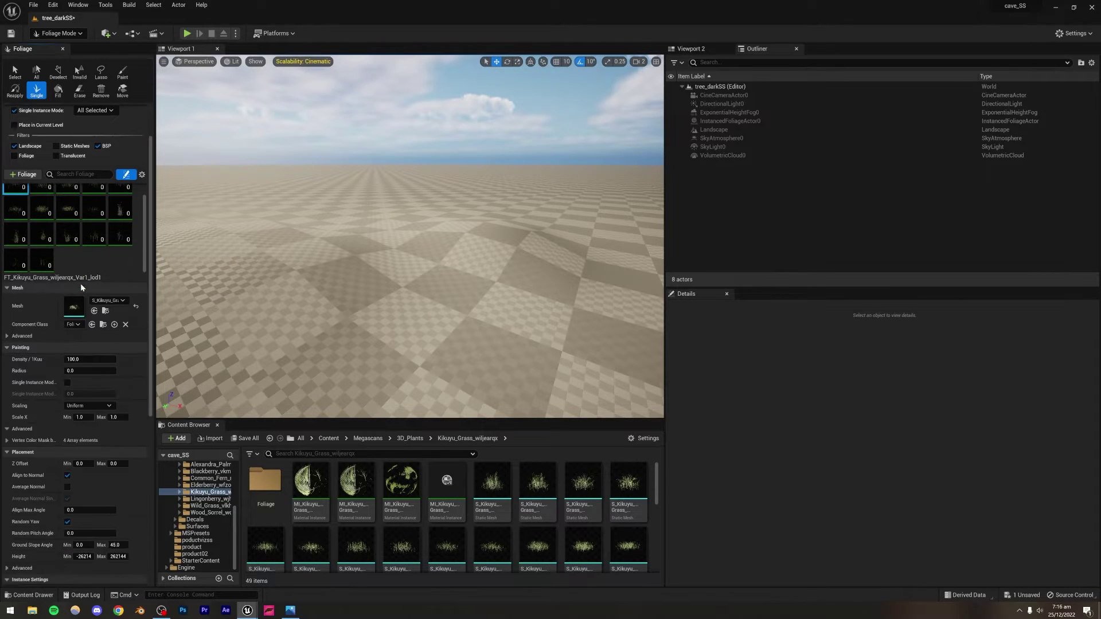
scroll(80, 284, "up", 3)
left_click(39, 304, "shift")
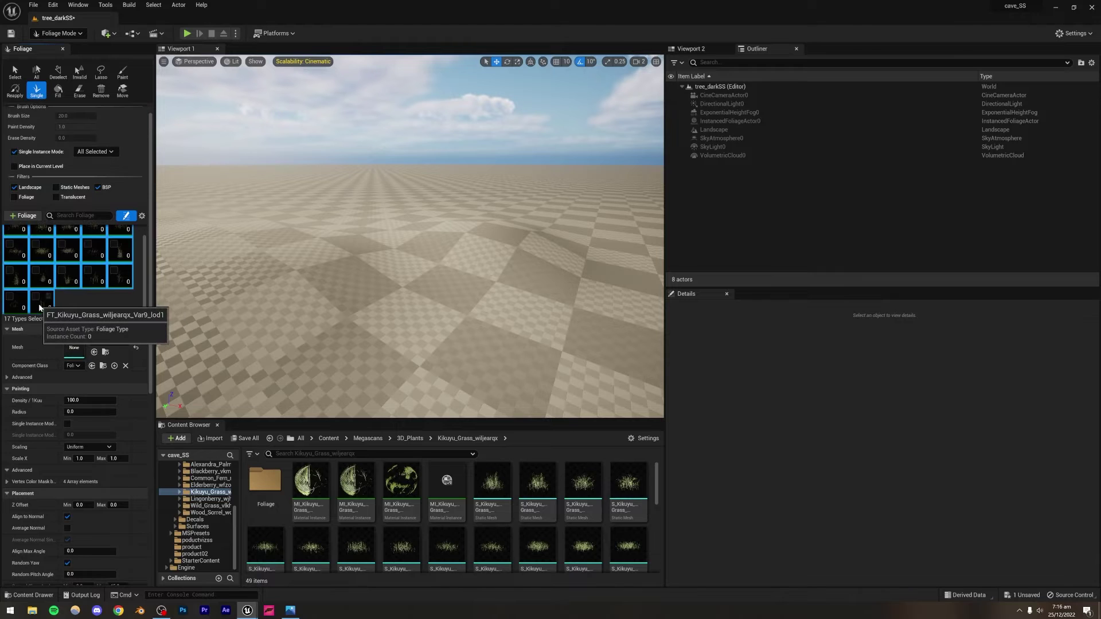
key("Delete")
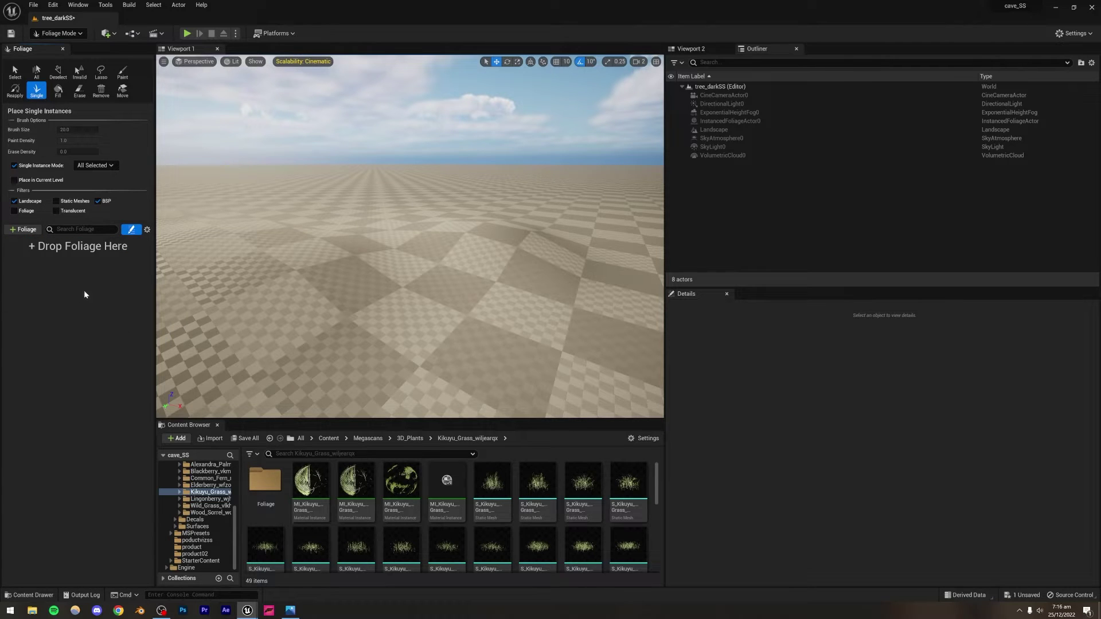
Add all the Kikuyu Grass static meshes from the asset folder to the foliage palette.
left_click(492, 493)
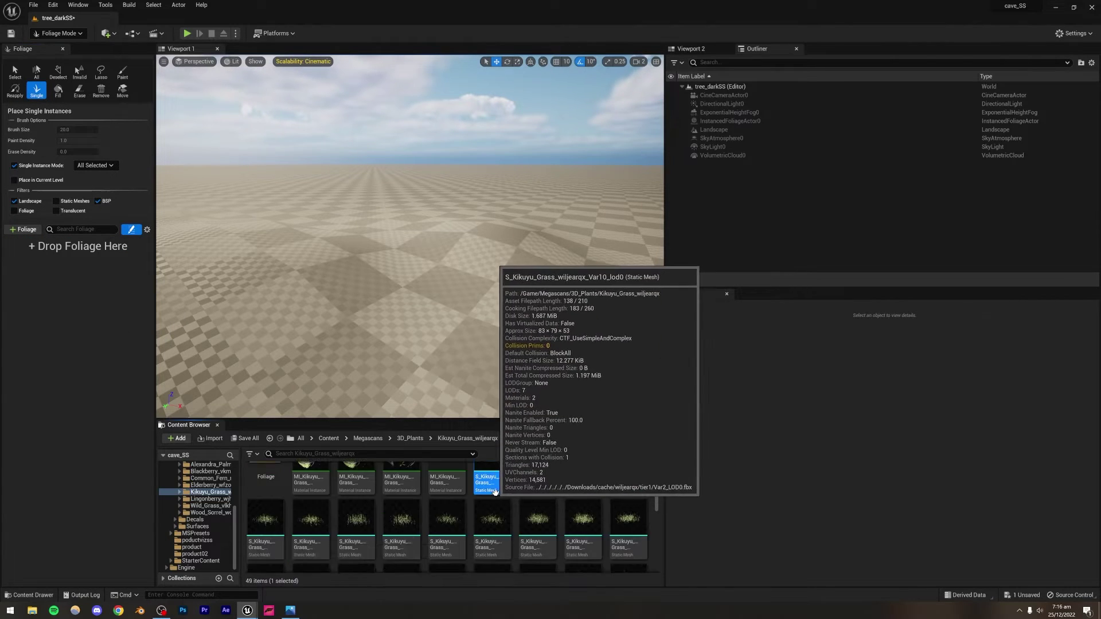
scroll(487, 493, "down", 3)
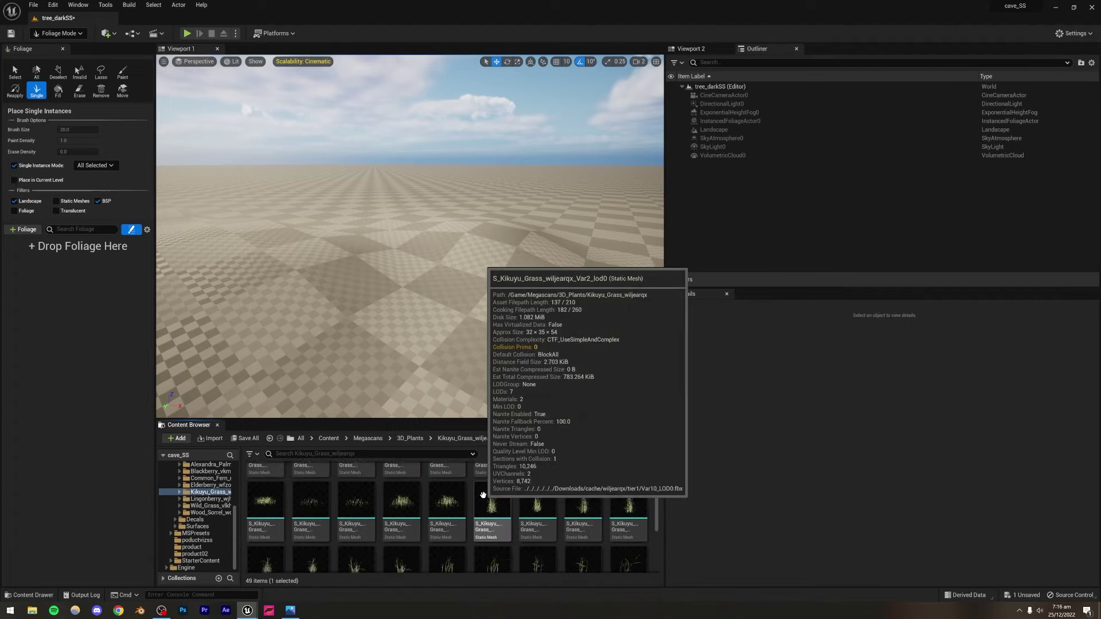
left_click(357, 527, "shift")
scroll(357, 527, "up", 1)
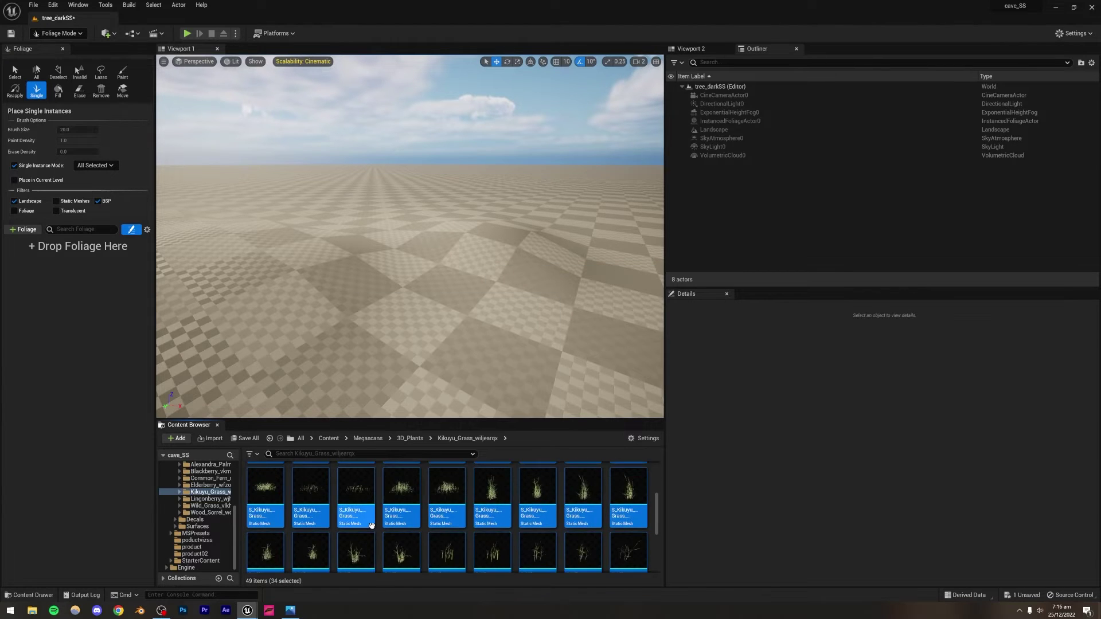
scroll(436, 519, "up", 3)
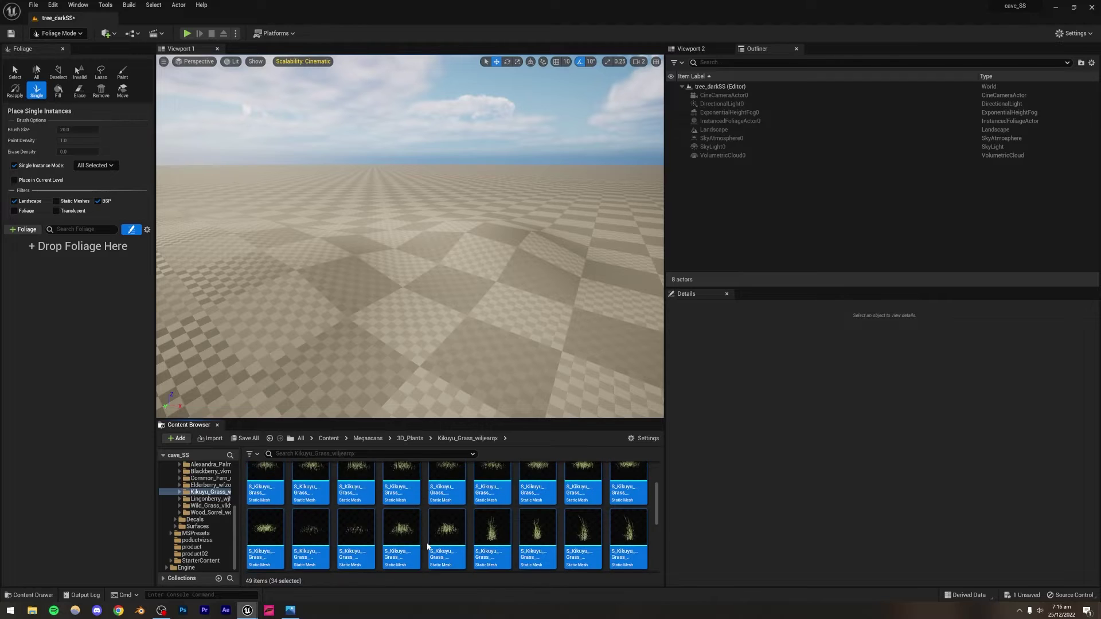
left_click_drag(464, 517, 70, 266)
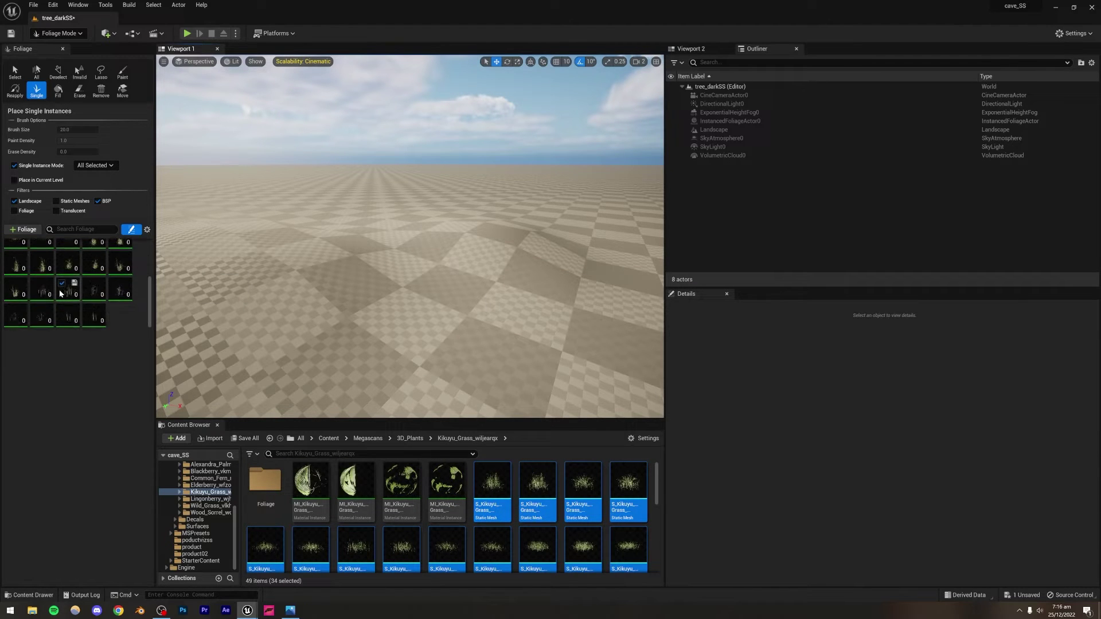
Select every Kikuyu Grass foliage type in the palette and activate the foliage Paint tool.
scroll(60, 294, "up", 3)
scroll(59, 294, "down", 3)
scroll(86, 287, "up", 3)
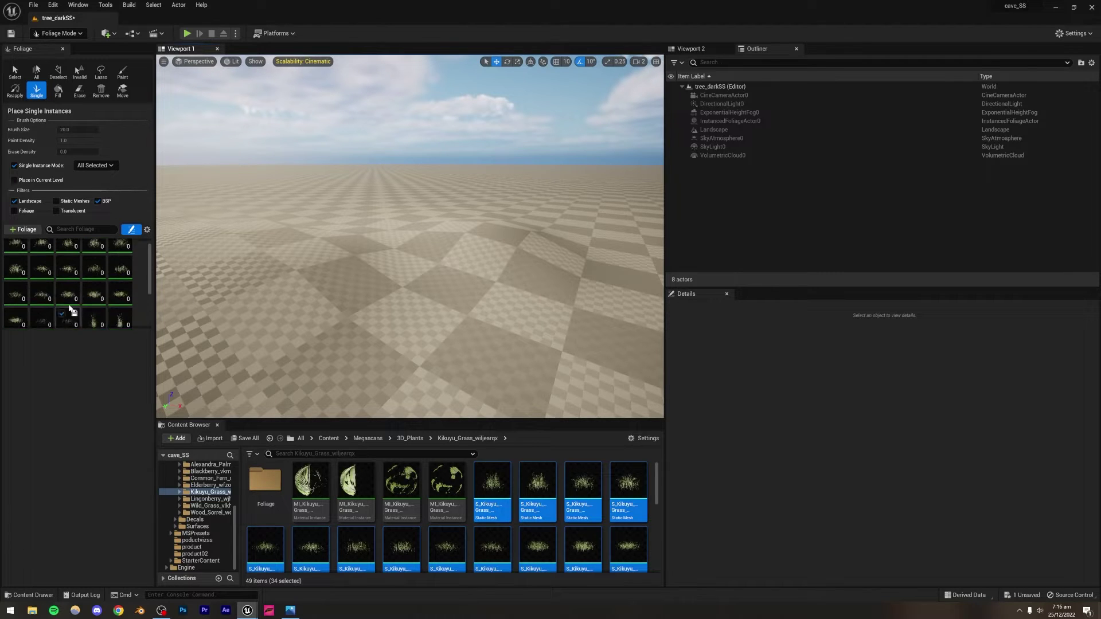
left_click(46, 285)
key("ctrl+a")
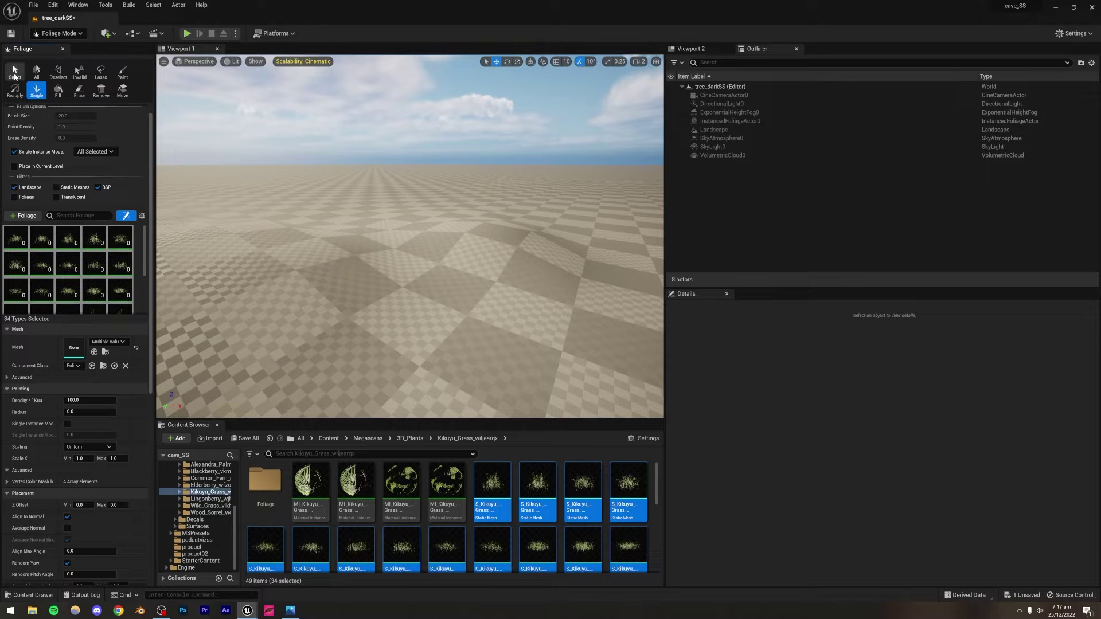
left_click(121, 72)
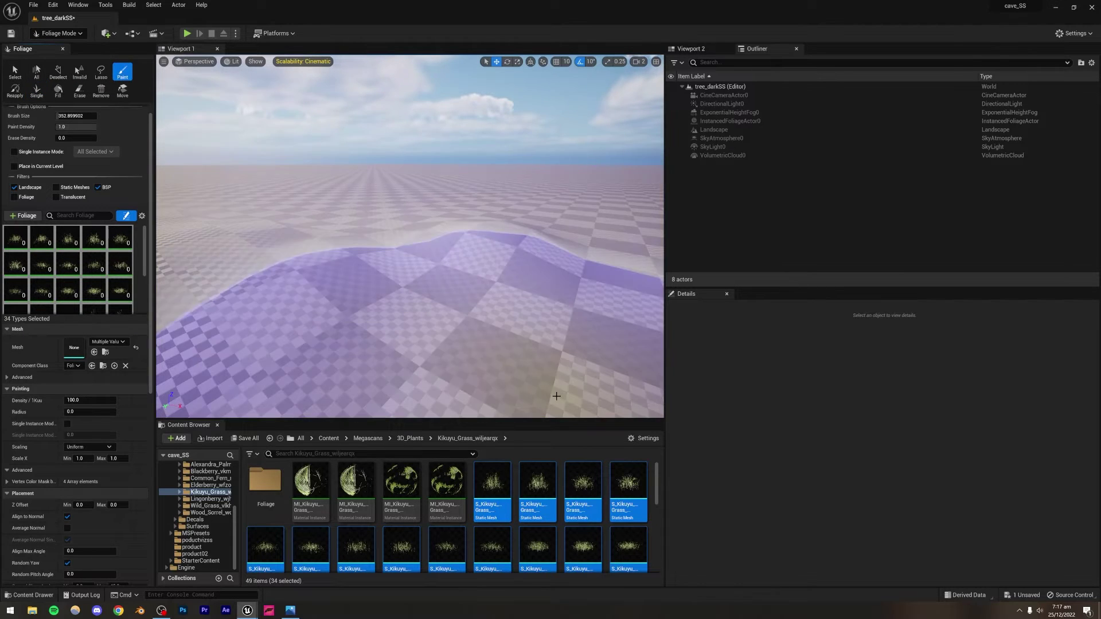
Test-paint grass over the hills, undo it, and reduce the foliage brush size to about 133.
left_click_drag(425, 300, 498, 244)
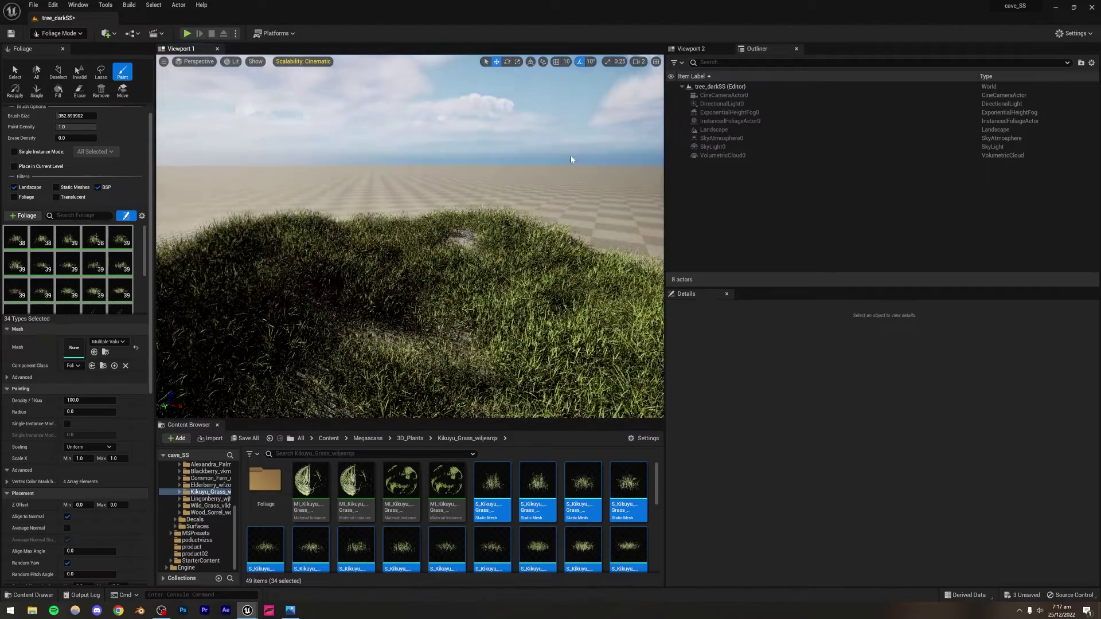
key("ctrl+z")
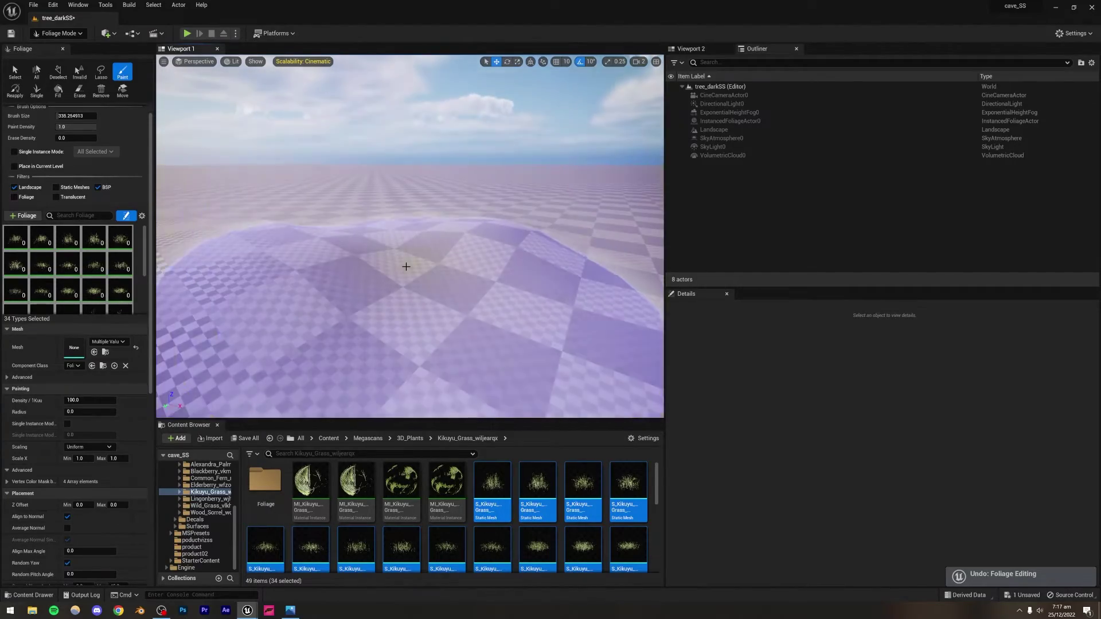
key("bracketleft")
key("bracketleft")
key("bracketleft")
key("bracketleft")
key("bracketleft")
key("bracketleft")
key("bracketleft")
key("bracketleft")
key("bracketleft")
key("bracketleft")
key("bracketleft")
key("bracketleft")
key("bracketleft")
key("bracketleft")
key("bracketleft")
key("bracketleft")
Test-paint a patch of grass with the smaller brush, look at it from another angle and undo it.
mouse_move(353, 269)
left_mouse_down()
mouse_move(378, 272)
mouse_move(528, 226)
mouse_move(513, 201)
left_mouse_up()
mouse_move(518, 275)
right_mouse_down()
mouse_move(419, 270)
mouse_move(533, 293)
mouse_move(482, 278)
mouse_move(430, 241)
mouse_move(445, 182)
mouse_move(427, 200)
right_mouse_up()
key("w")
key("ctrl+z")
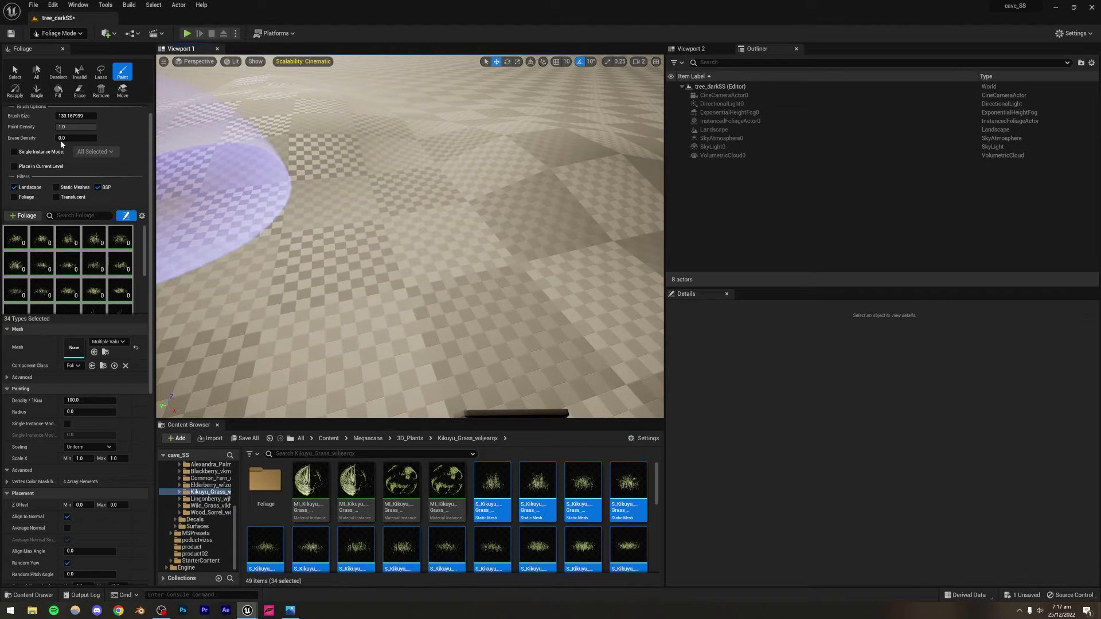
Set the foliage painting density to 10, test-paint a patch of grass and undo it.
left_click(73, 399)
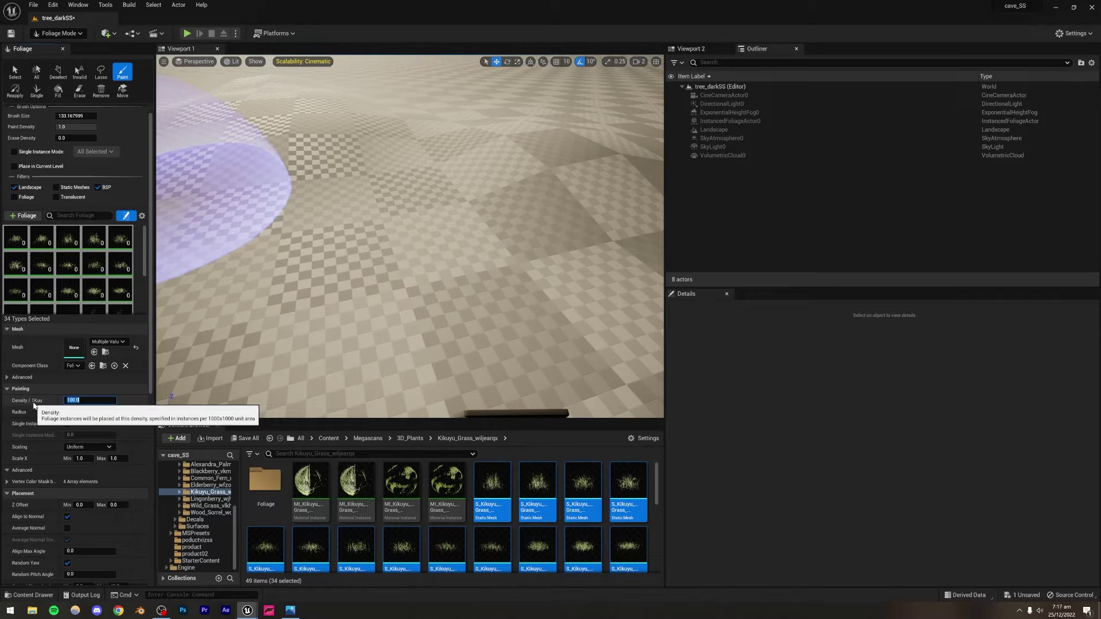
type("10")
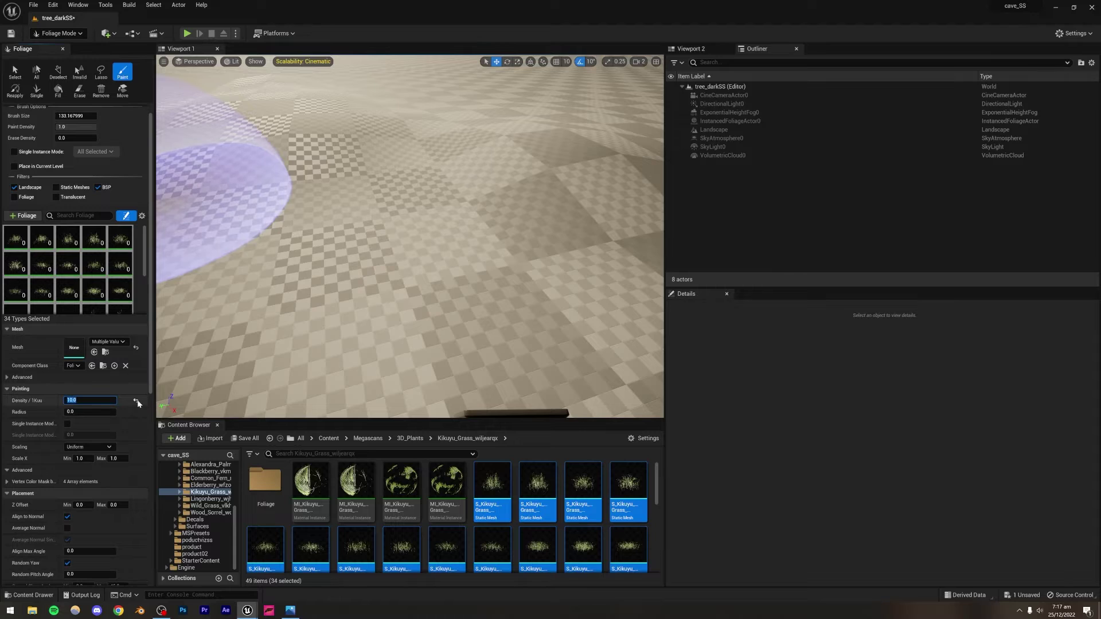
left_click_drag(376, 178, 518, 205)
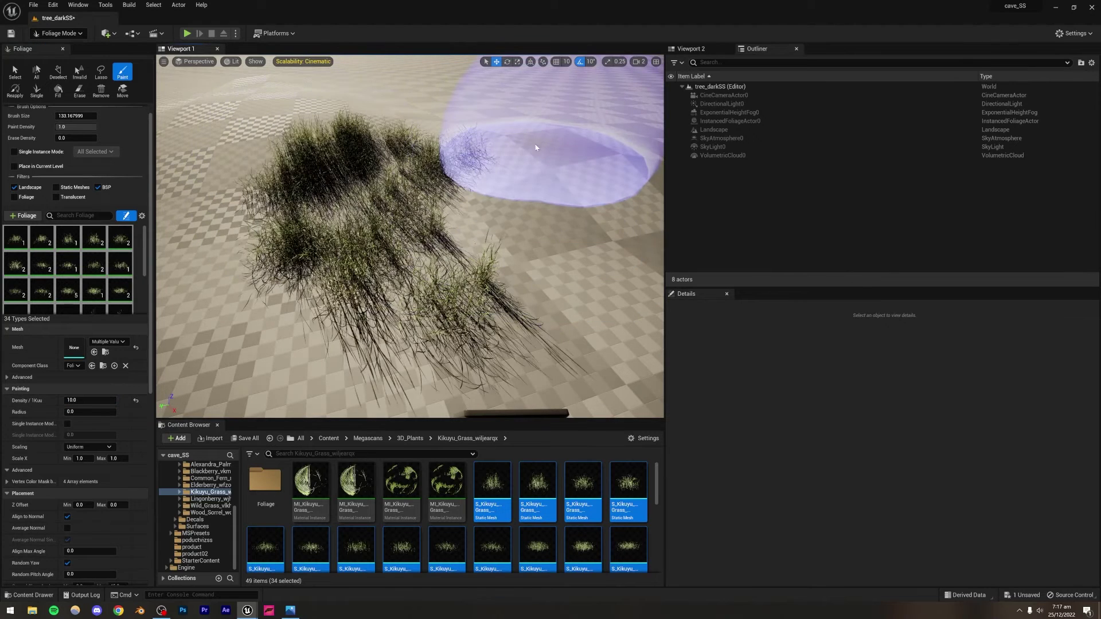
key("ctrl+z")
Set the density of the selected grass types to 50 and their Scale X to minimum 0.1 and maximum 0.3.
left_click(86, 400)
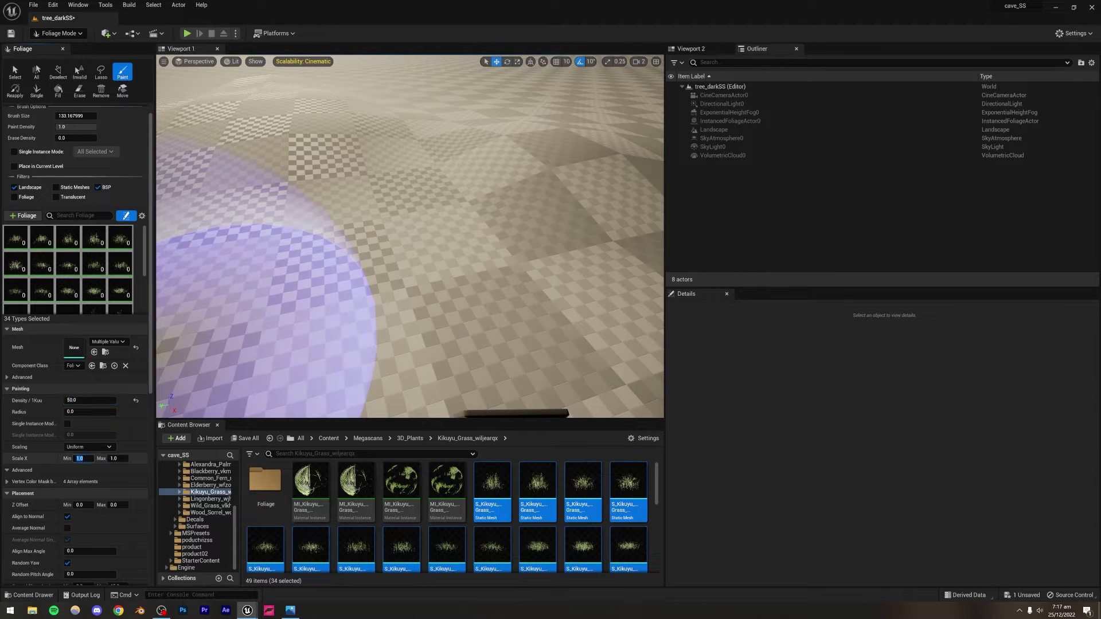
left_click(78, 447)
left_click(78, 448)
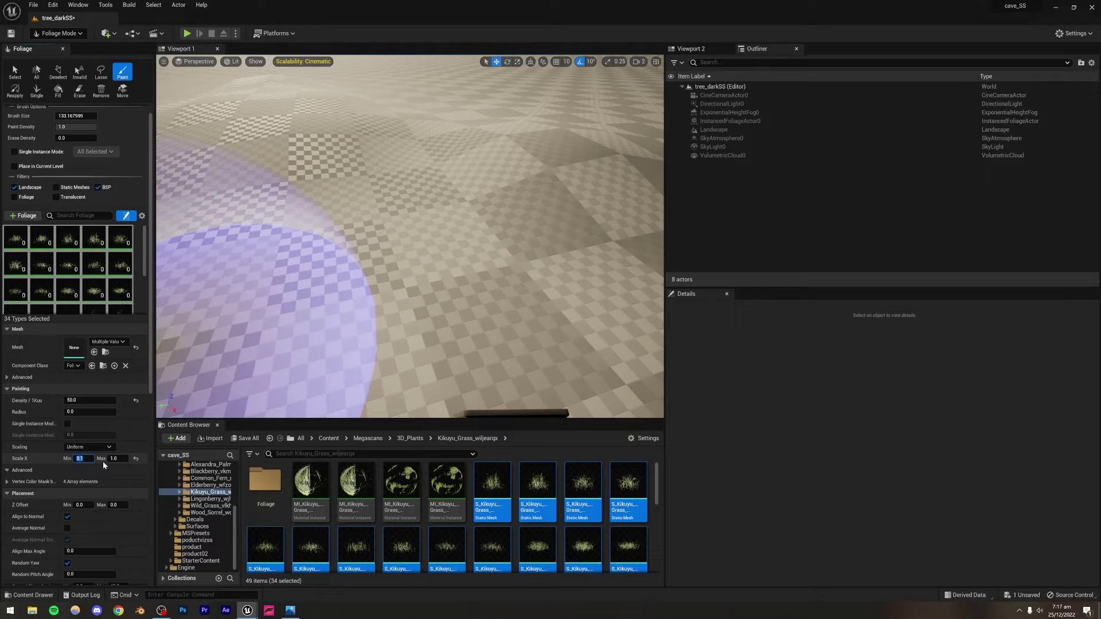
key("Tab")
Test-paint the small-scale grass, inspect the clumps at ground level and undo the stroke.
mouse_move(315, 226)
left_mouse_down()
mouse_move(491, 246)
mouse_move(369, 136)
mouse_move(401, 149)
left_mouse_up()
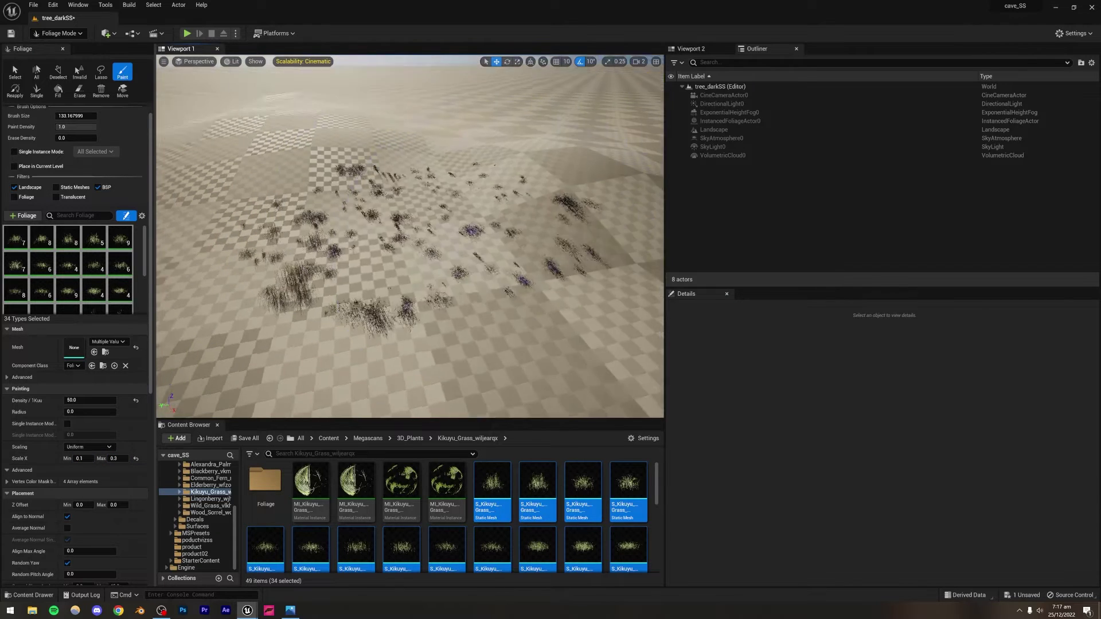
key("w")
right_click_drag(409, 237, 409, 190)
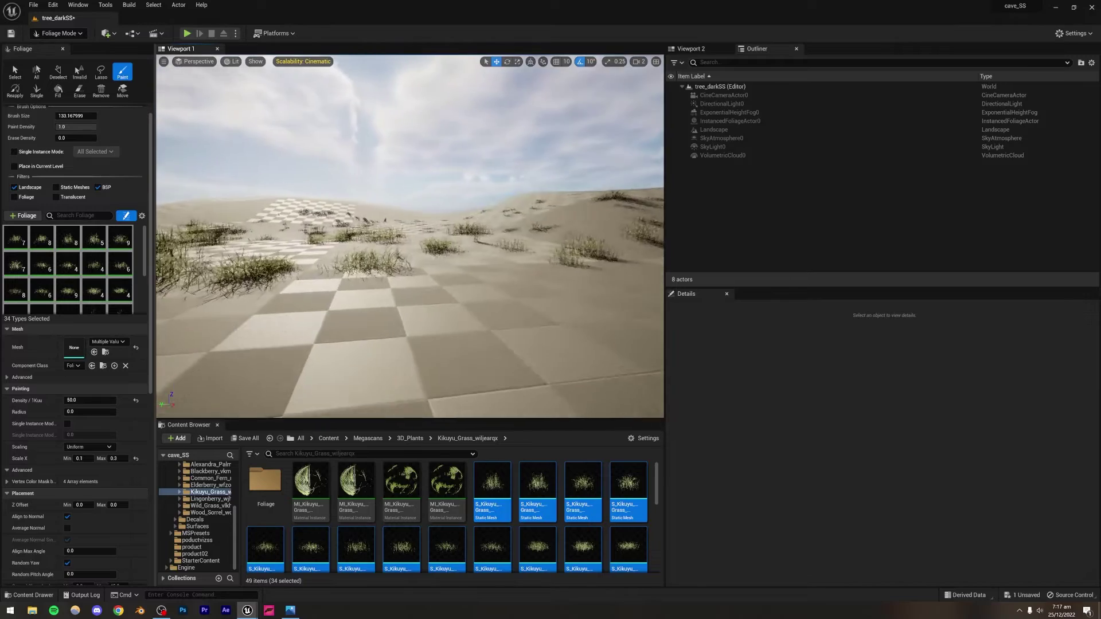
key("s")
right_click_drag(348, 267, 314, 296)
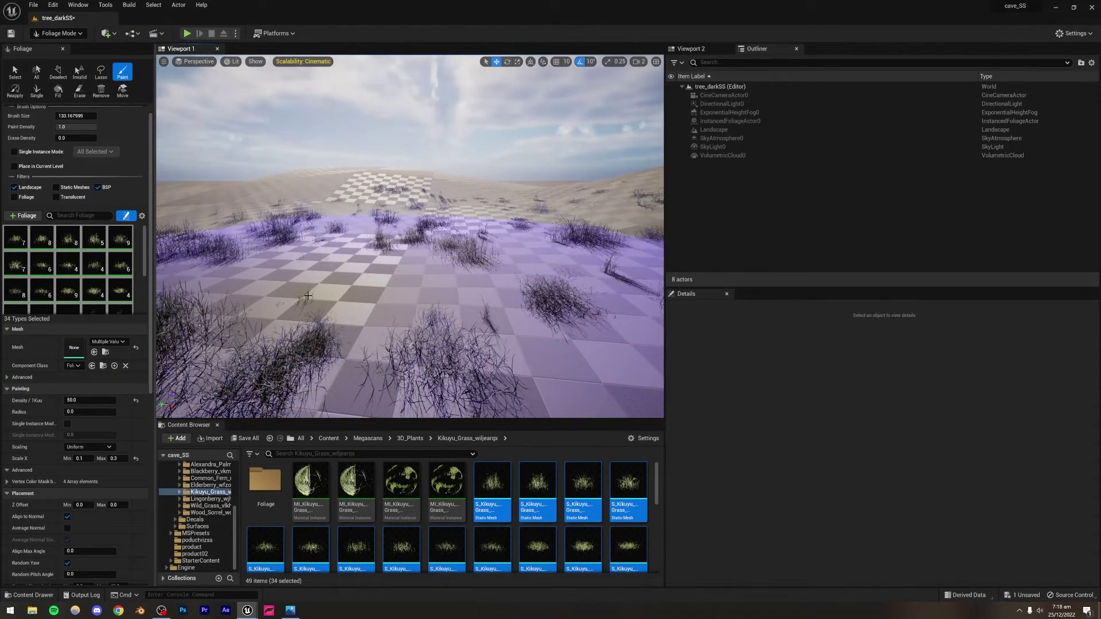
key("ctrl+z")
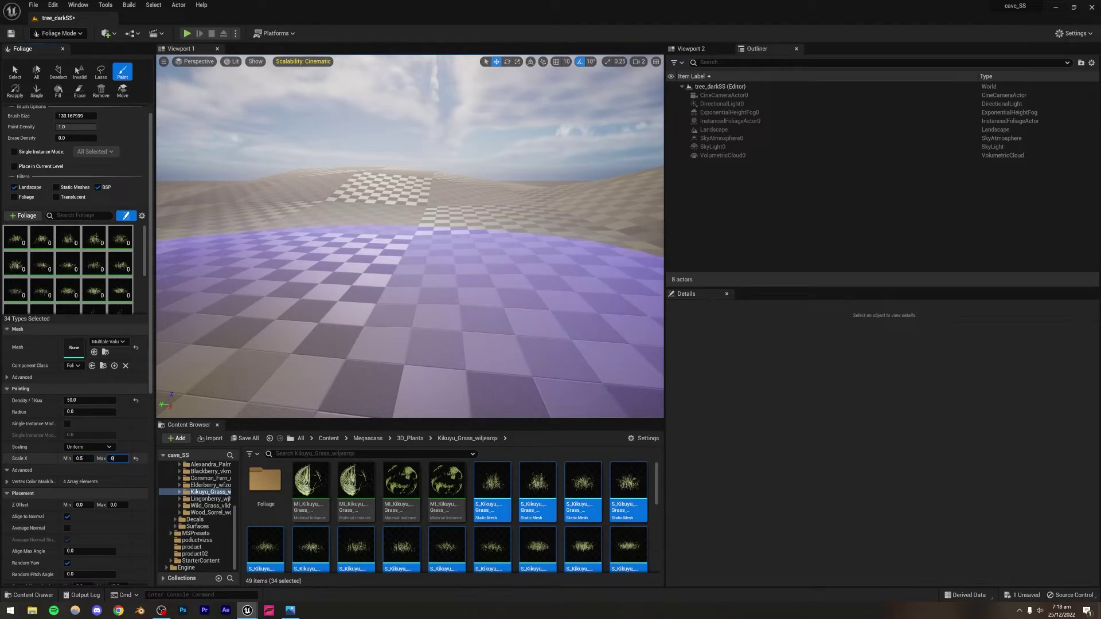
Try a Scale X range of 0.5 to 0.7 by painting a patch of grass, then undo the patch.
left_click_drag(504, 287, 461, 346)
mouse_move(461, 347)
right_mouse_down()
mouse_move(500, 324)
mouse_move(445, 250)
right_mouse_up()
key("s")
key("s")
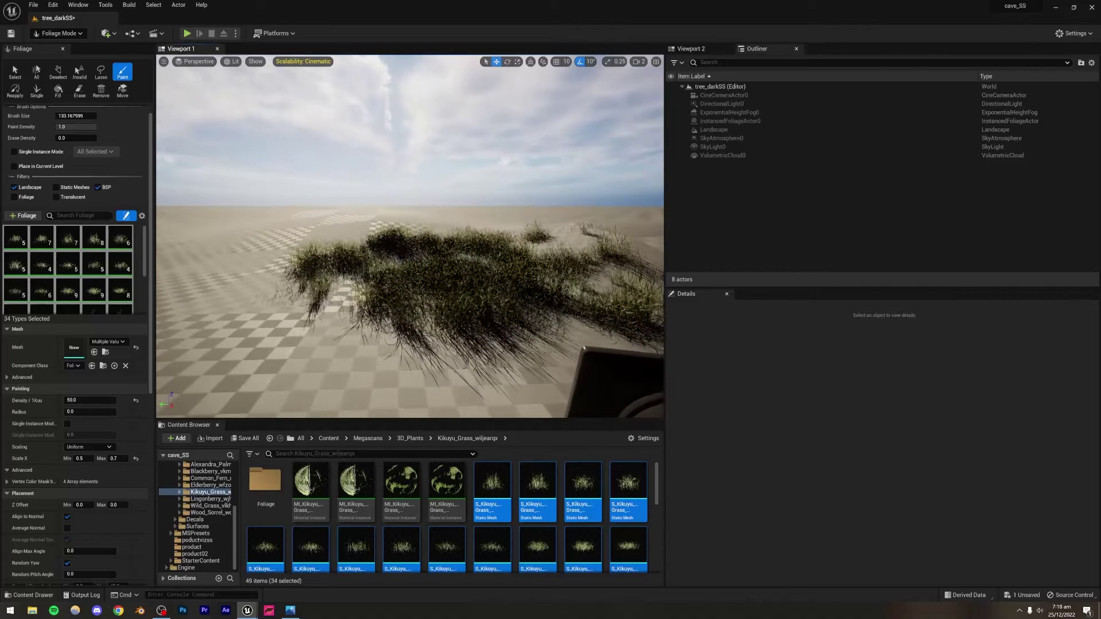
key("ctrl+z")
Set the Scale X of the selected grass types to minimum 0.3 and maximum 0.5.
left_click(80, 458)
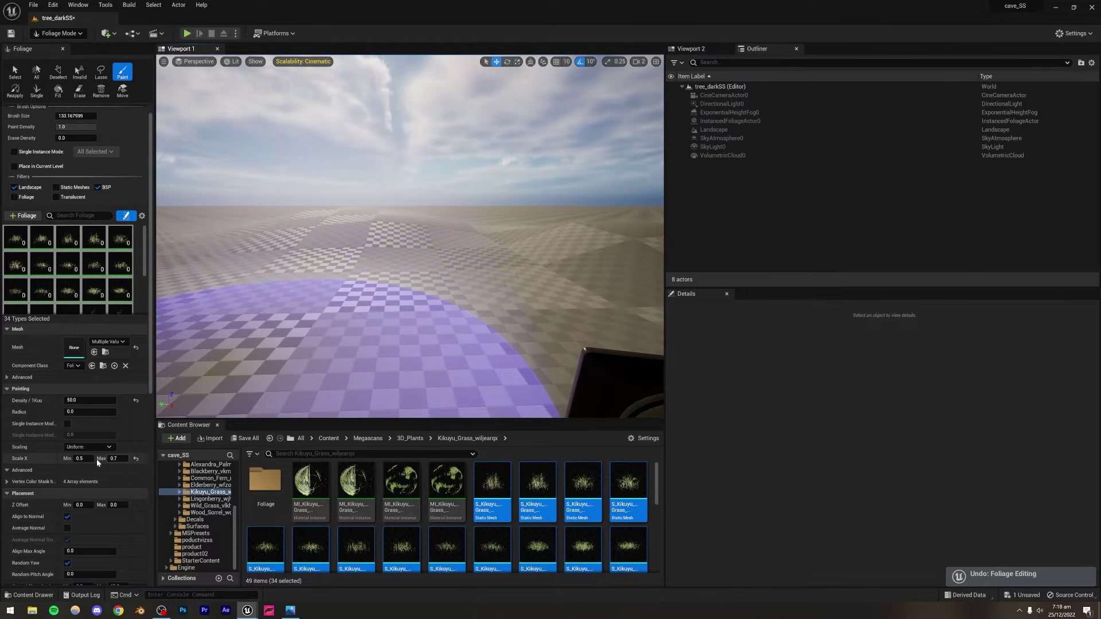
type("0.3")
key("Return")
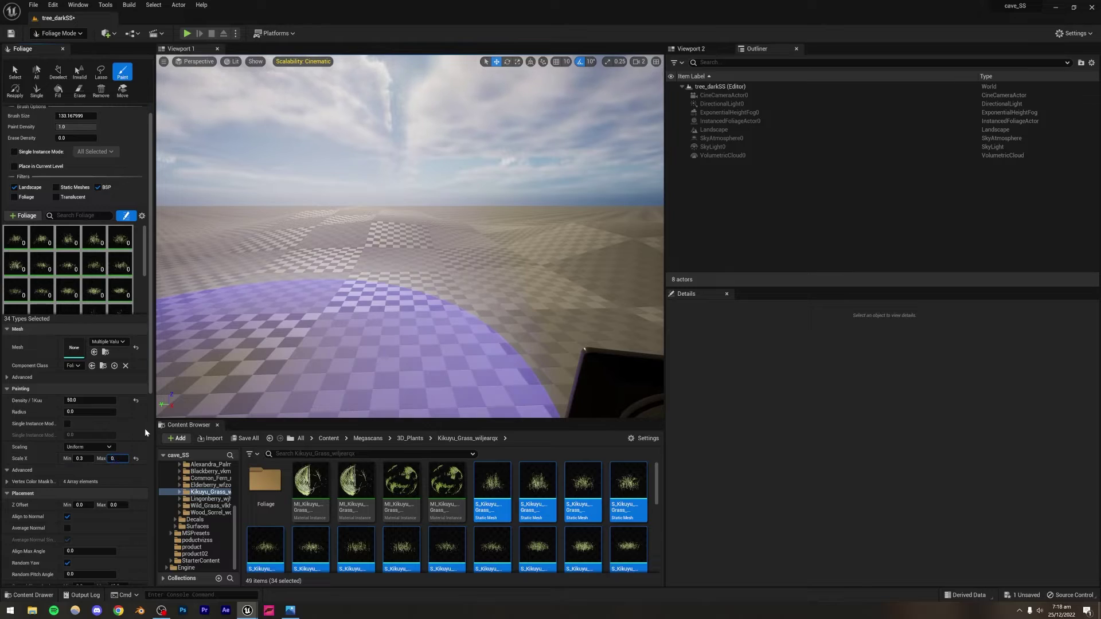
key("Return")
Test-paint grass across the hills with the 0.3 to 0.5 scale range, view it from higher up and undo the strokes.
mouse_move(468, 273)
left_mouse_down()
mouse_move(455, 229)
mouse_move(410, 238)
mouse_move(537, 242)
mouse_move(395, 243)
left_mouse_up()
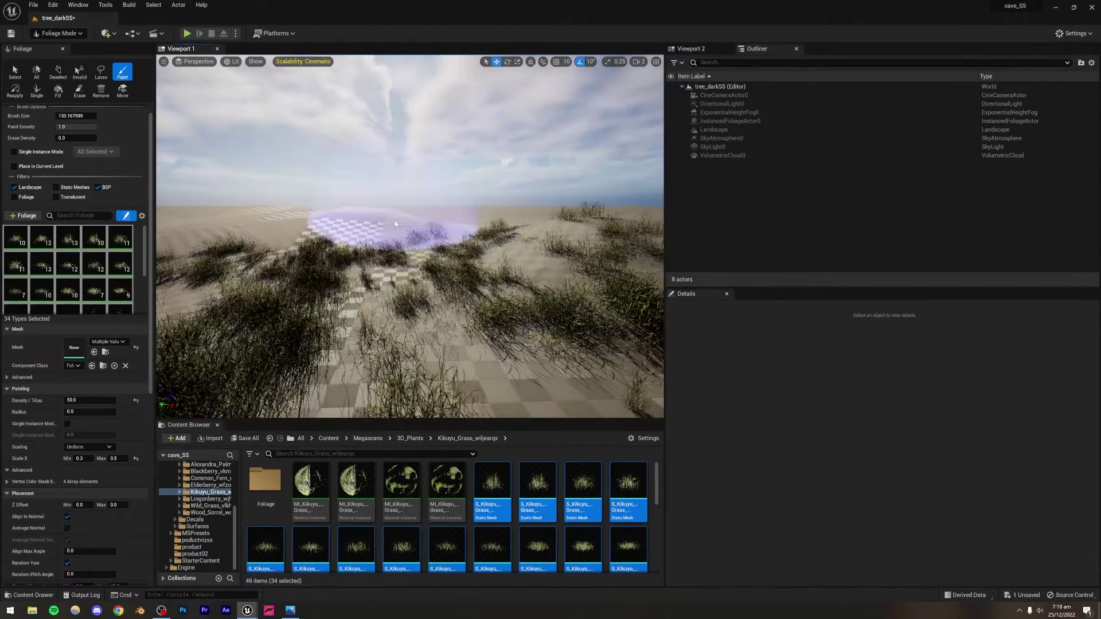
right_click_drag(394, 243, 394, 313)
key("s")
key("ctrl+z")
key("ctrl+z")
key("ctrl+z")
key("ctrl+z")
key("ctrl+z")
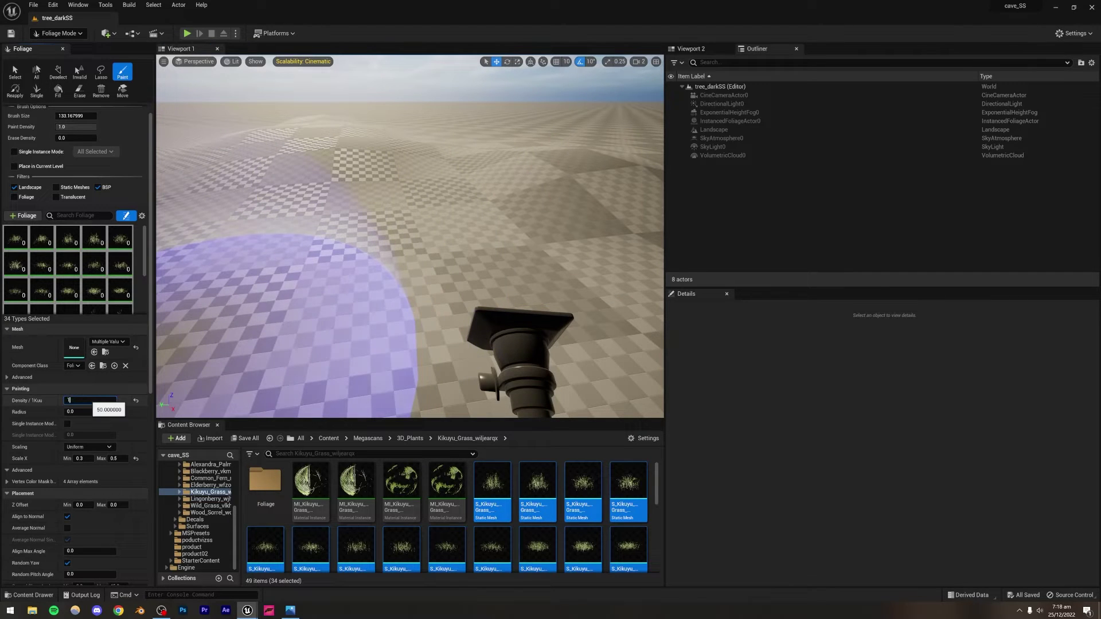
Paint grass across the hills at a density of 100 and return to Selection mode.
mouse_move(320, 148)
left_mouse_down()
mouse_move(521, 177)
mouse_move(404, 197)
left_mouse_up()
key("w")
mouse_move(403, 196)
right_mouse_down()
mouse_move(415, 166)
mouse_move(418, 202)
right_mouse_up()
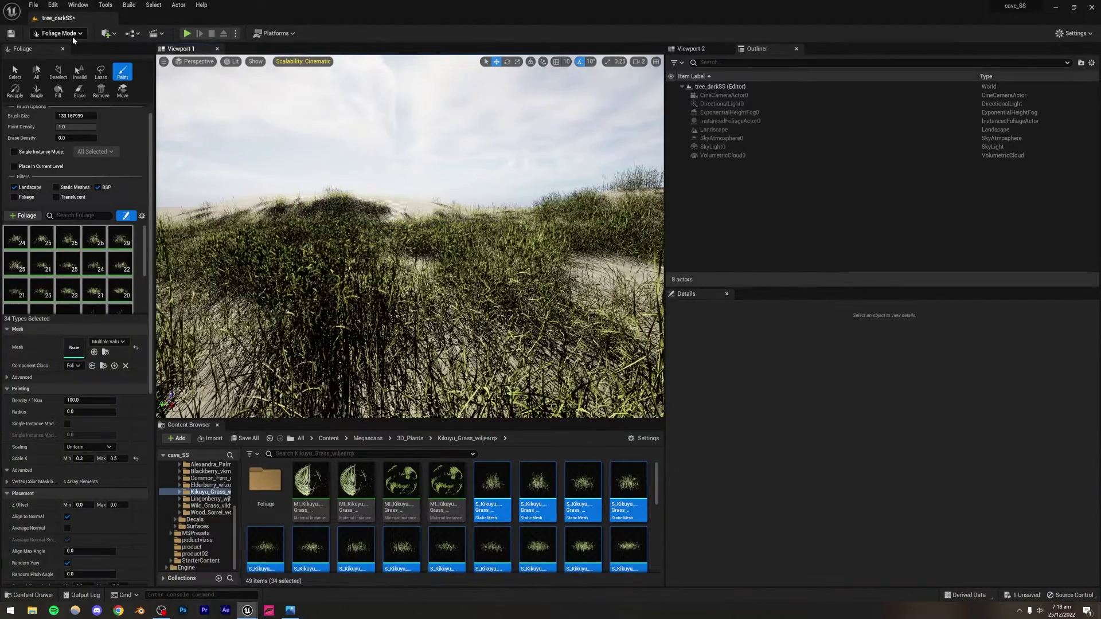
left_click(59, 33)
left_click(57, 46)
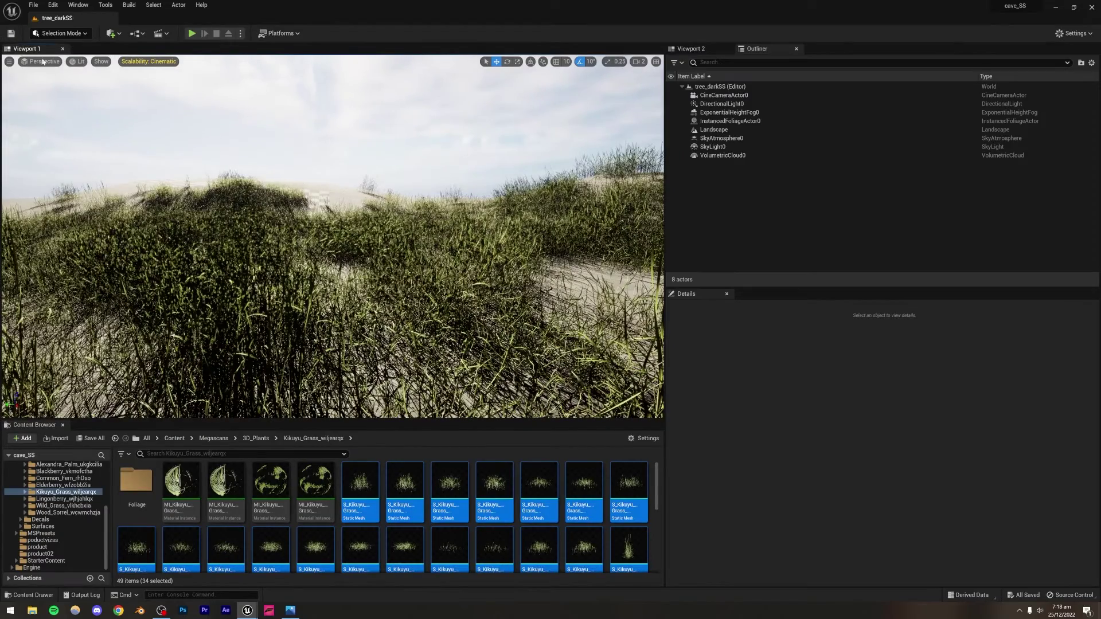
Set the viewport's screen percentage to 100 and look over the painted grass from above.
left_click(9, 62)
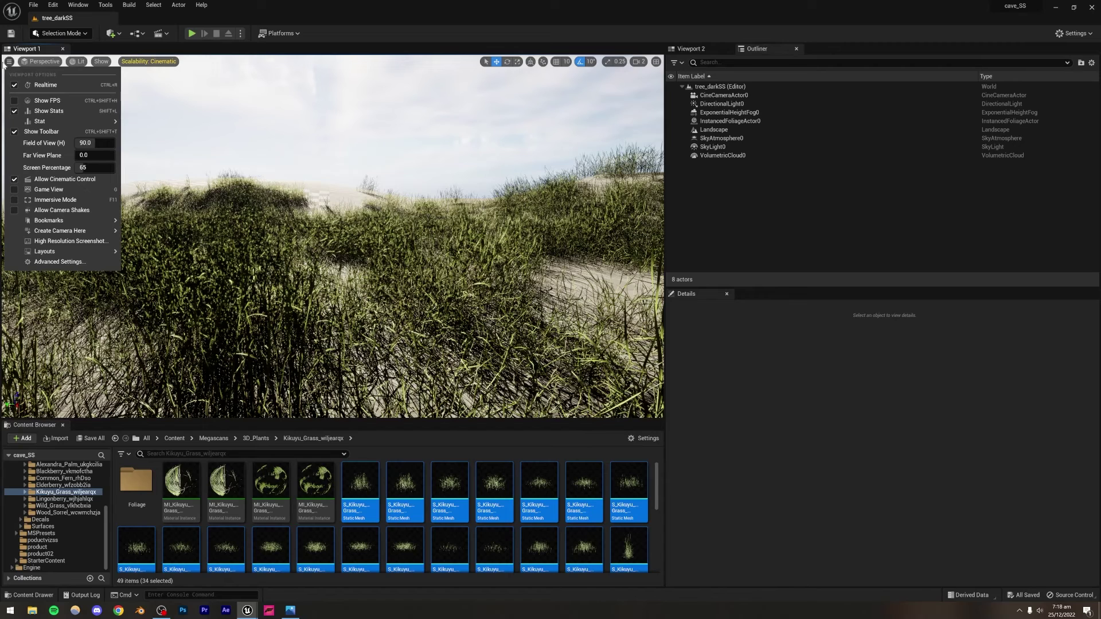
left_click(8, 62)
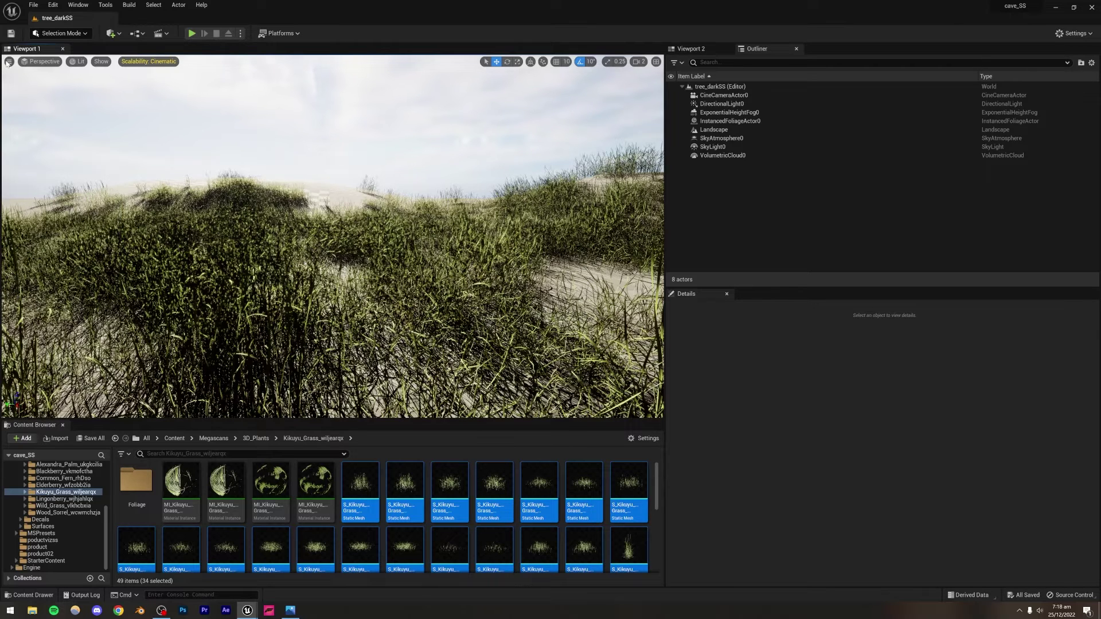
left_click(8, 62)
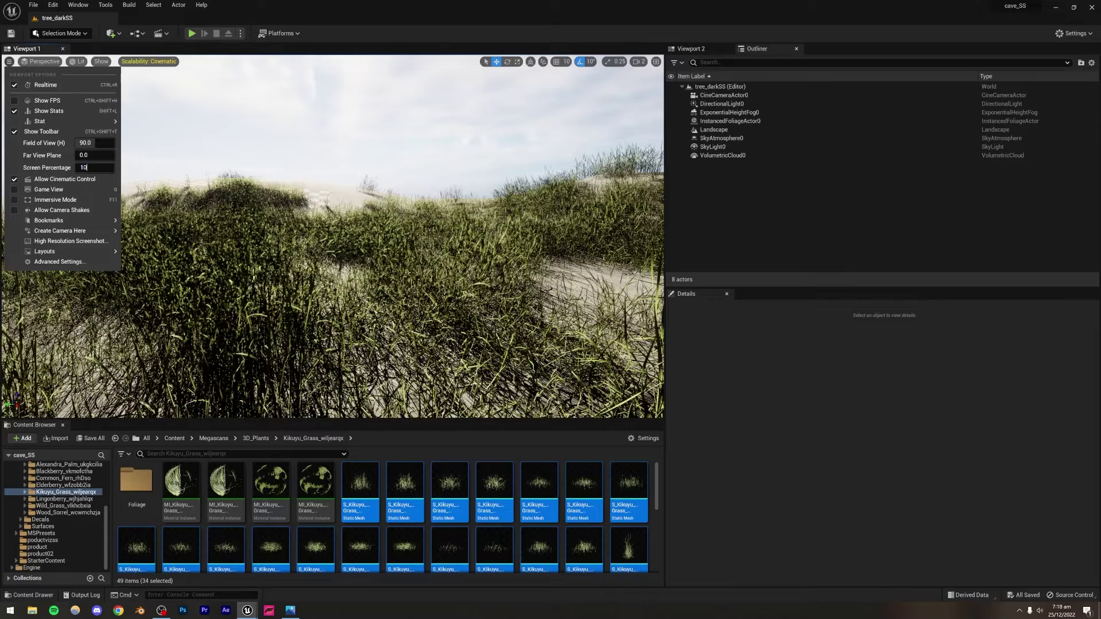
left_click(95, 168)
left_click(368, 279)
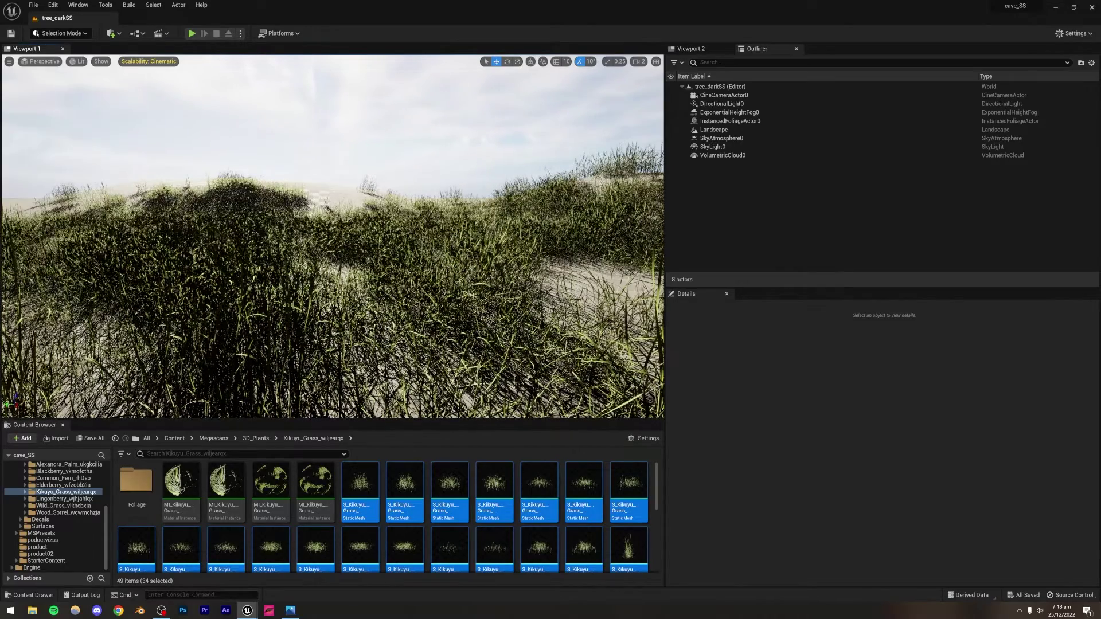
right_click_drag(368, 279, 368, 347)
key("s")
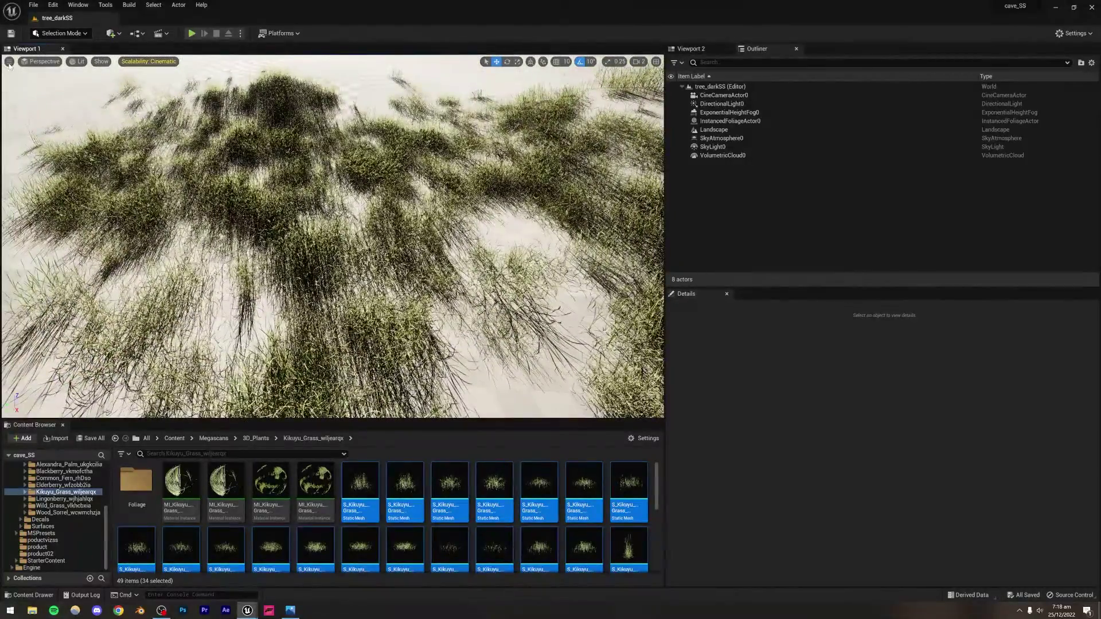
Set the viewport's screen percentage to 65.
left_click(9, 62)
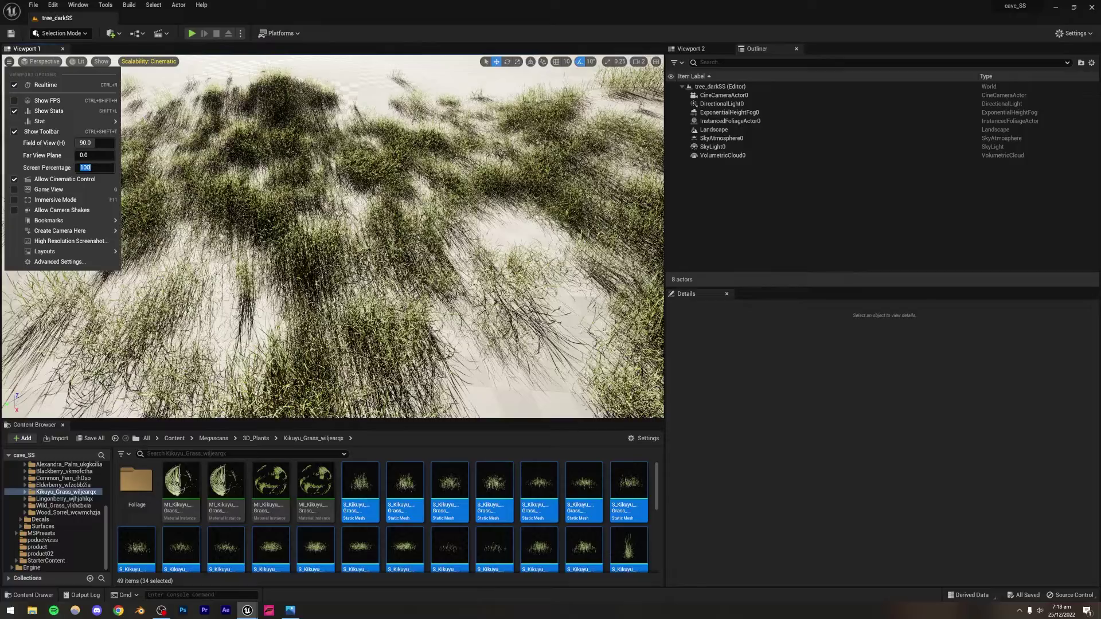
type("65")
key("Return")
Set the overall scalability quality from the viewport to Epic and inspect the painted grass up close.
right_click_drag(346, 313, 367, 263)
key("w")
right_click_drag(335, 195, 335, 220)
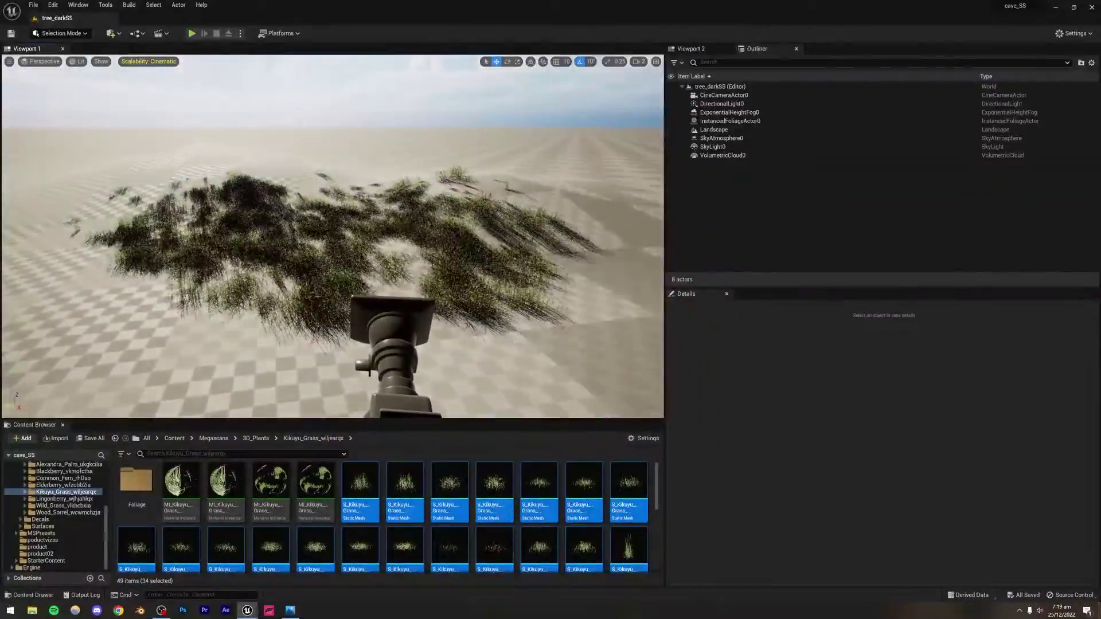
left_click(151, 62)
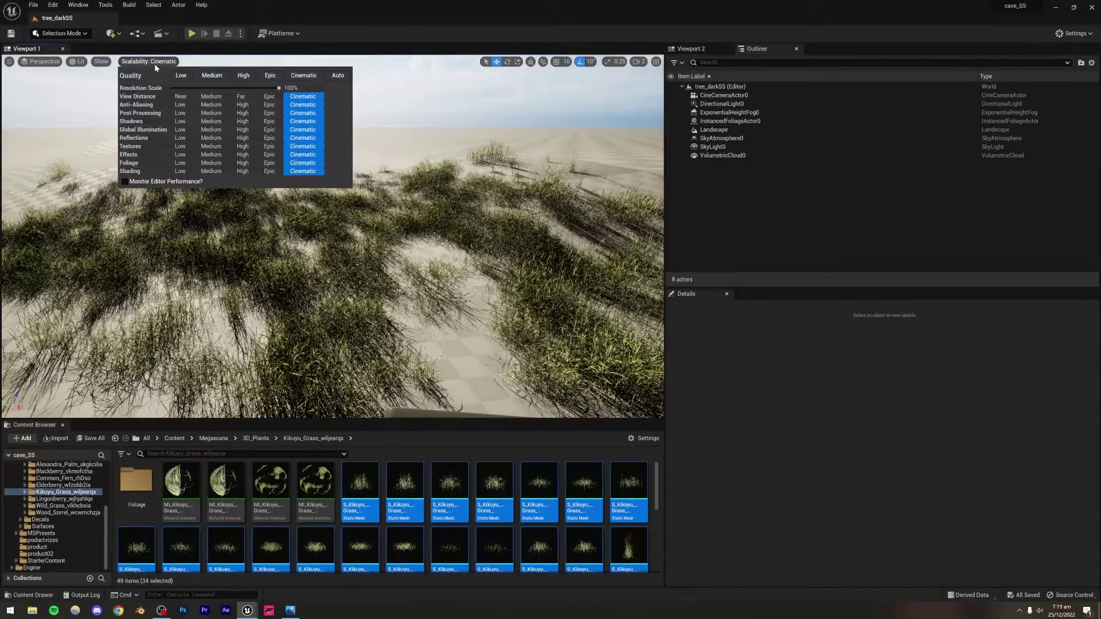
left_click(270, 75)
mouse_move(362, 257)
right_mouse_down()
mouse_move(275, 259)
mouse_move(363, 264)
right_mouse_up()
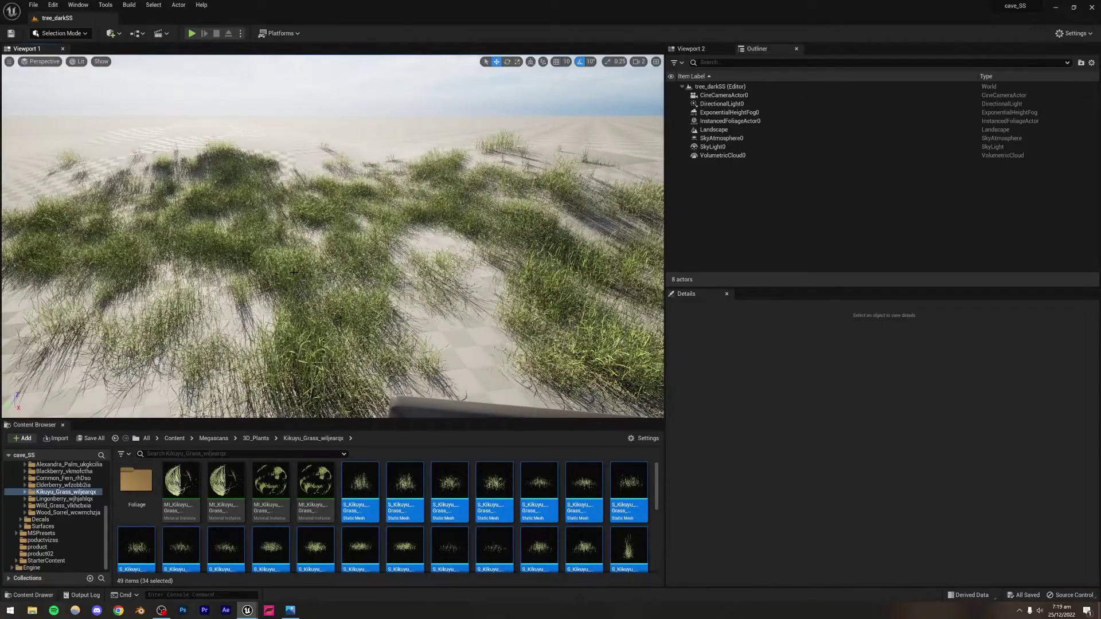
mouse_move(388, 269)
right_mouse_down()
mouse_move(476, 287)
mouse_move(387, 268)
right_mouse_up()
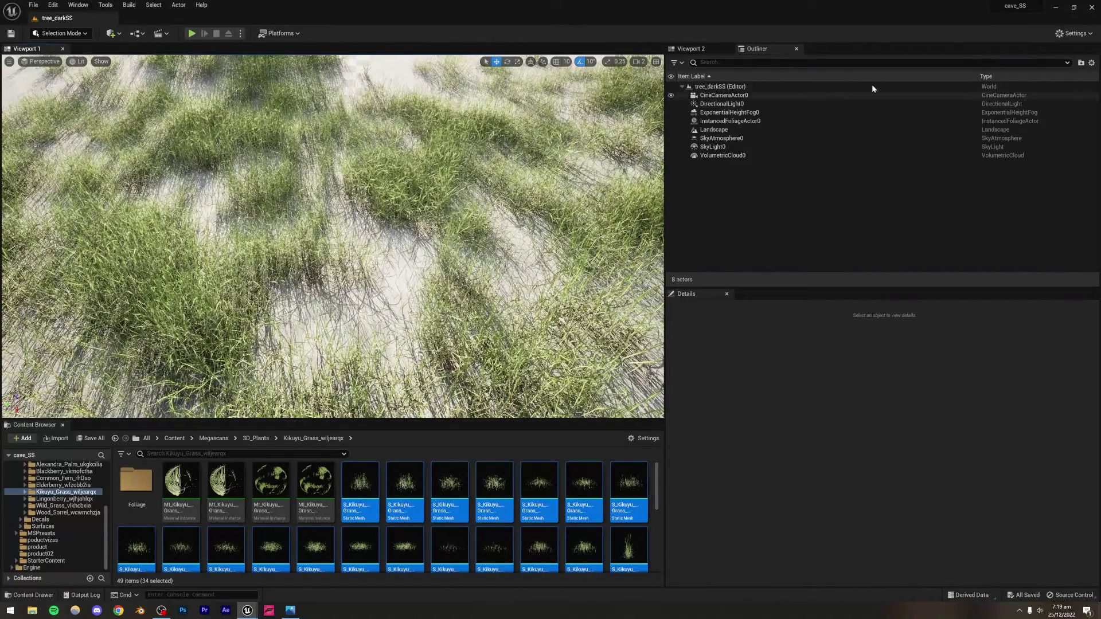
Set all engine scalability groups to Cinematic and view the grass from a low angle facing the hill.
left_click(1072, 33)
mouse_move(1028, 170)
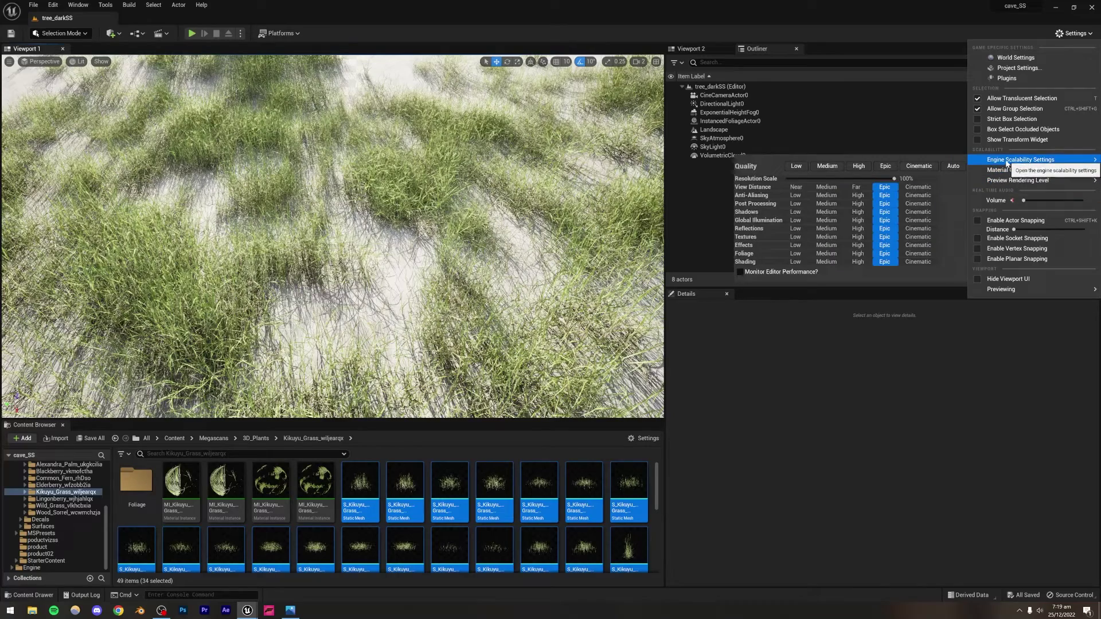
left_click(919, 167)
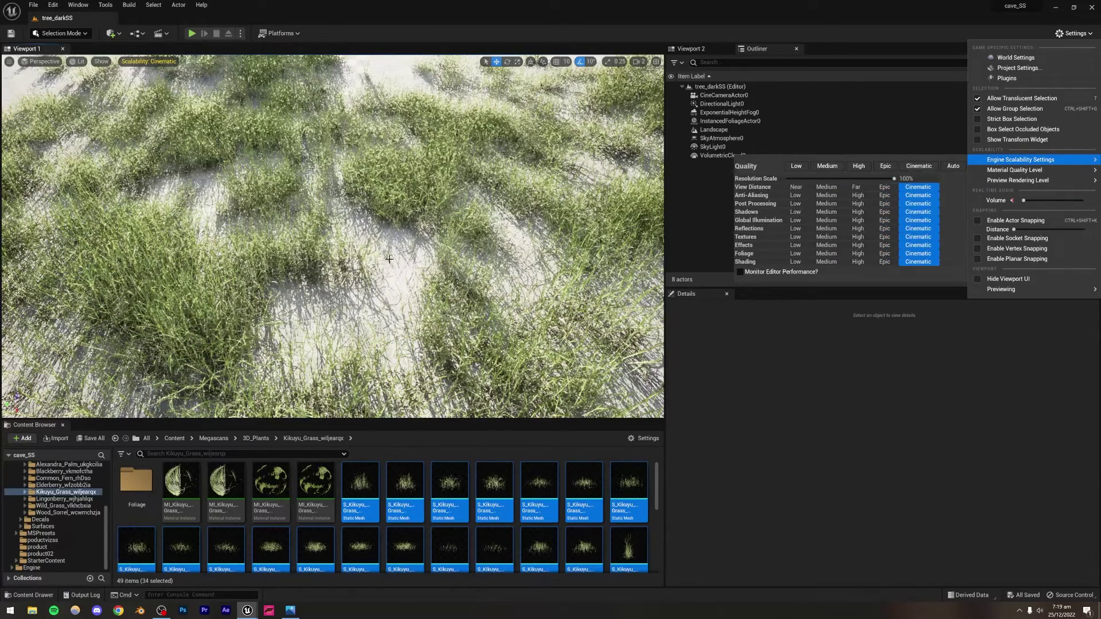
left_click(534, 298)
right_click_drag(534, 298, 533, 229)
right_click_drag(386, 255, 386, 339)
key("Escape")
key("w")
right_click_drag(386, 255, 387, 235)
key("s")
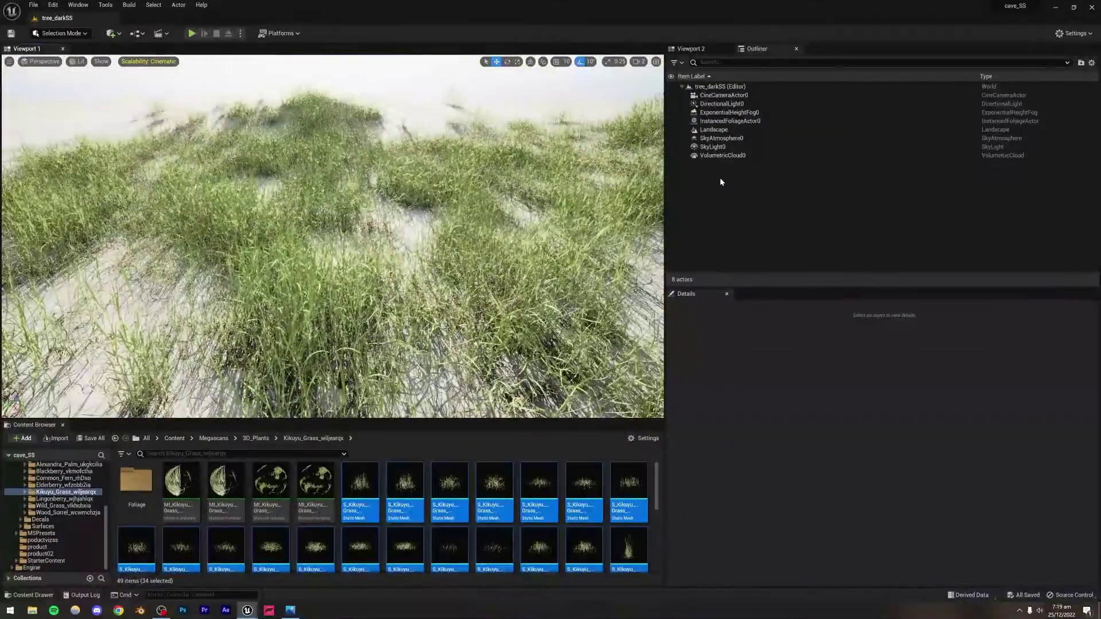
Enable Real Time Capture on SkyLight0 and clear the selection.
left_click(718, 146)
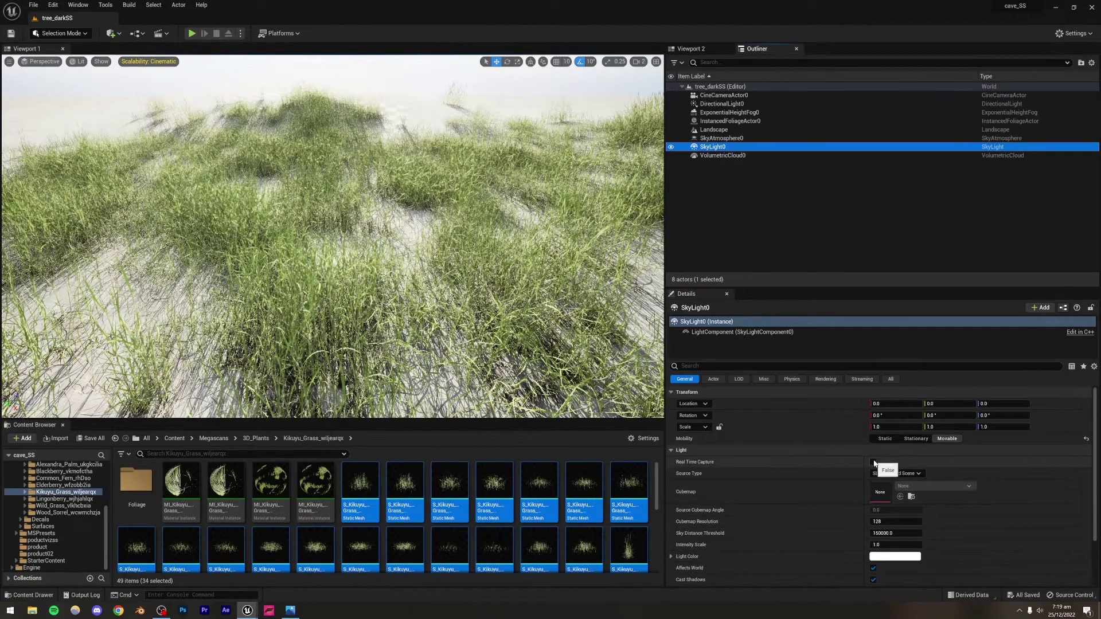
left_click(874, 463)
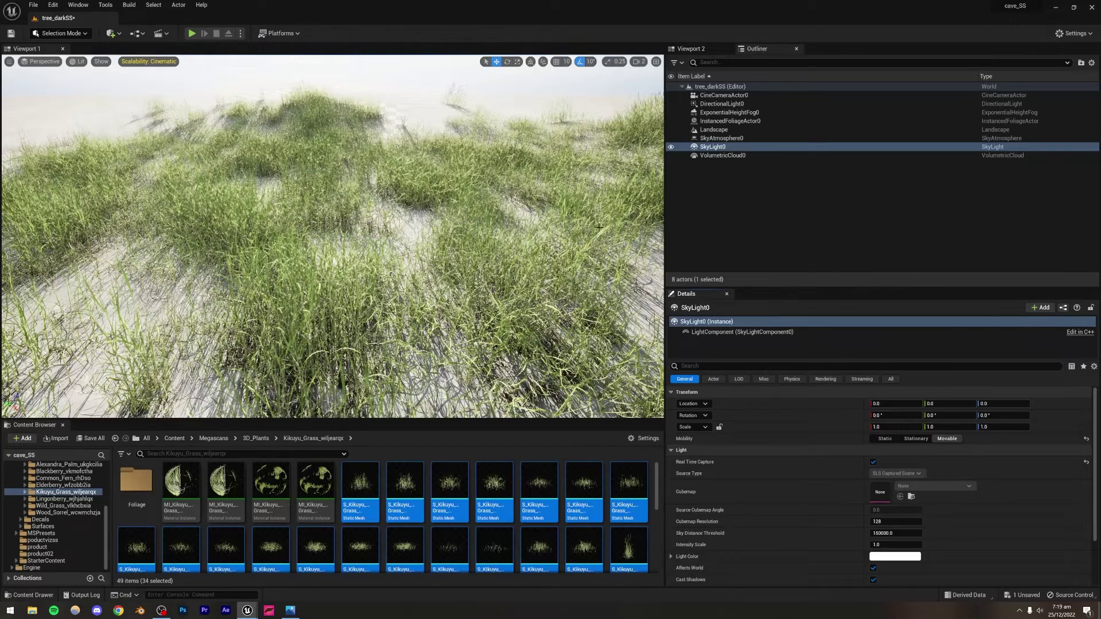
left_click(720, 189)
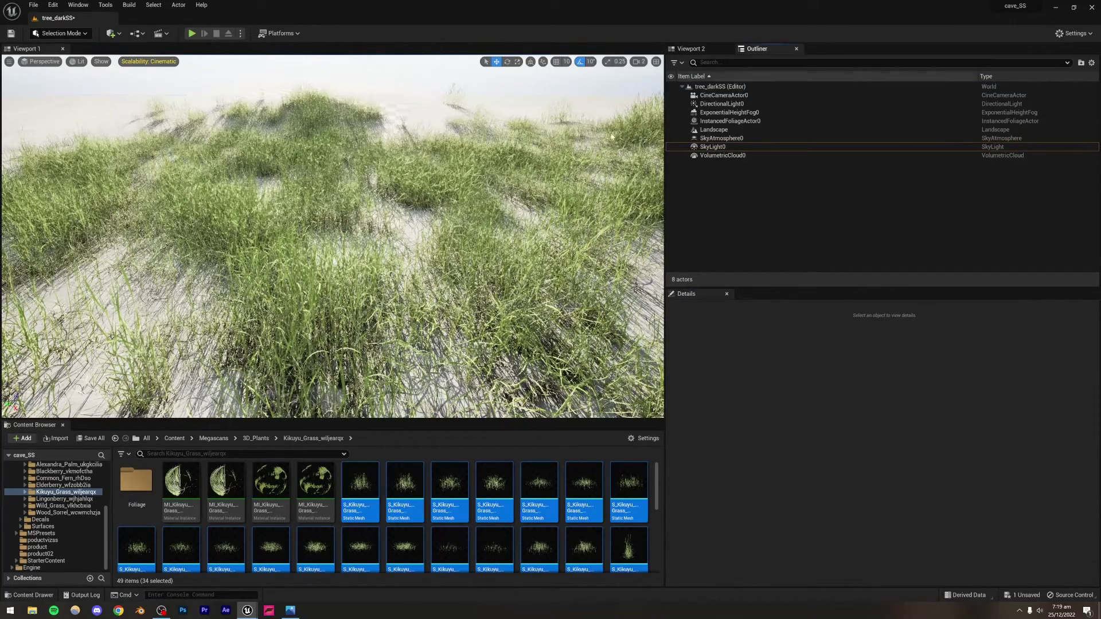
Switch the engine scalability quality to Epic and compare how the grass and sky look.
left_click(1091, 62)
left_click(1081, 40)
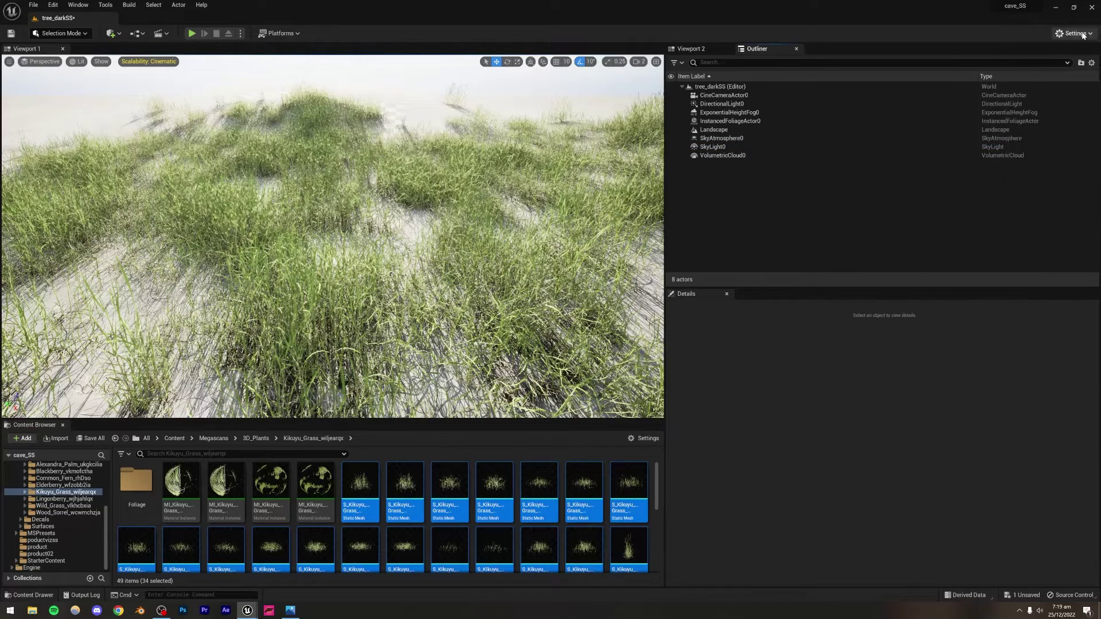
left_click(1082, 35)
mouse_move(1032, 159)
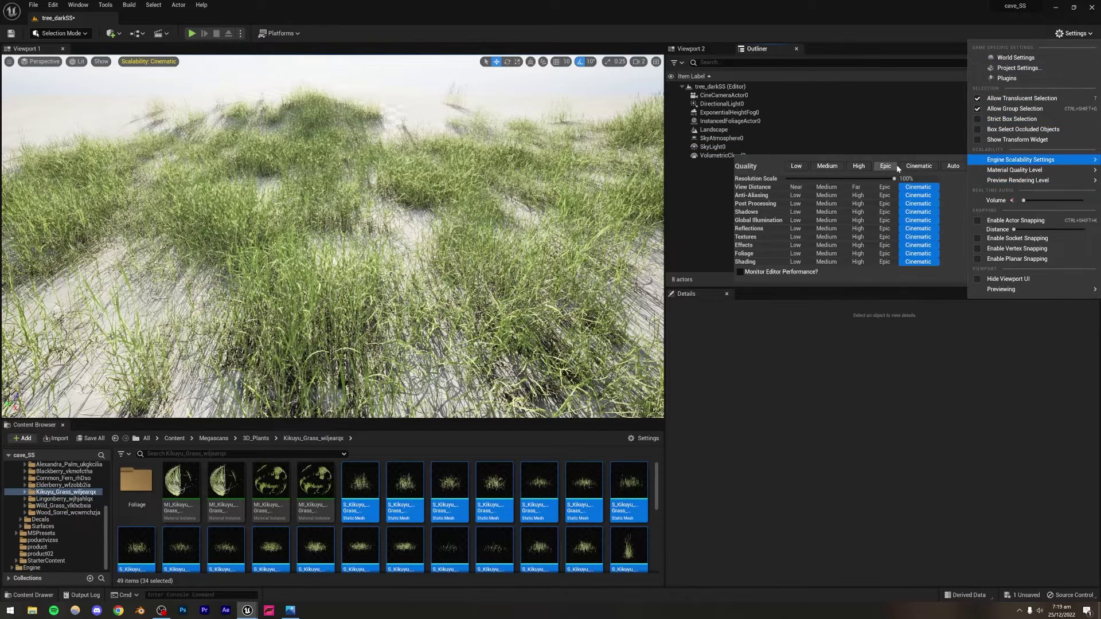
left_click(886, 166)
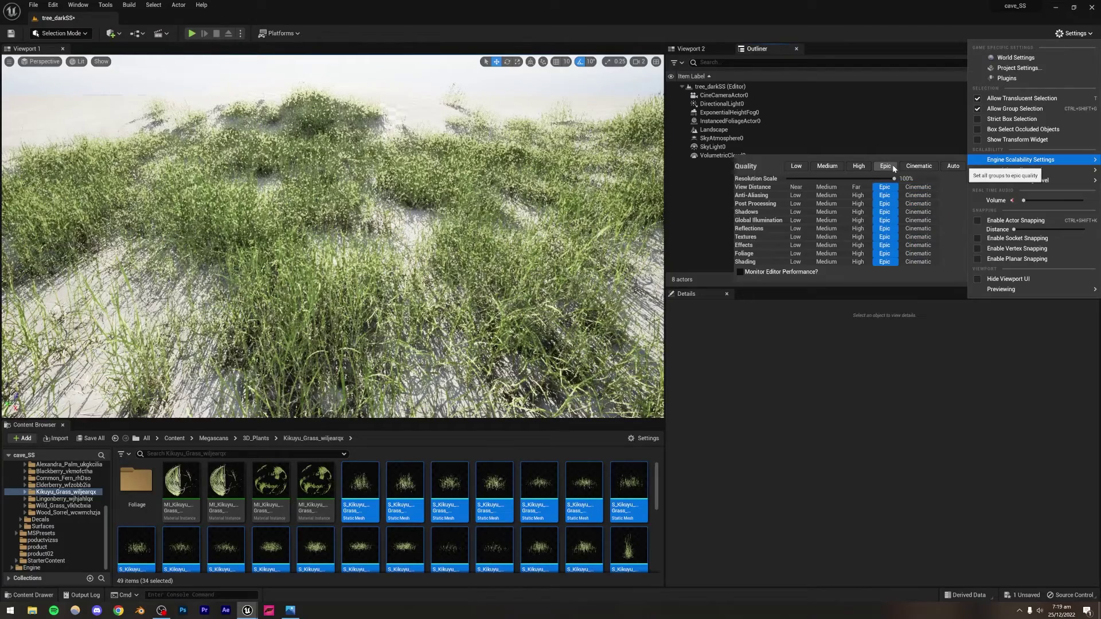
left_click(416, 240)
left_click(399, 177)
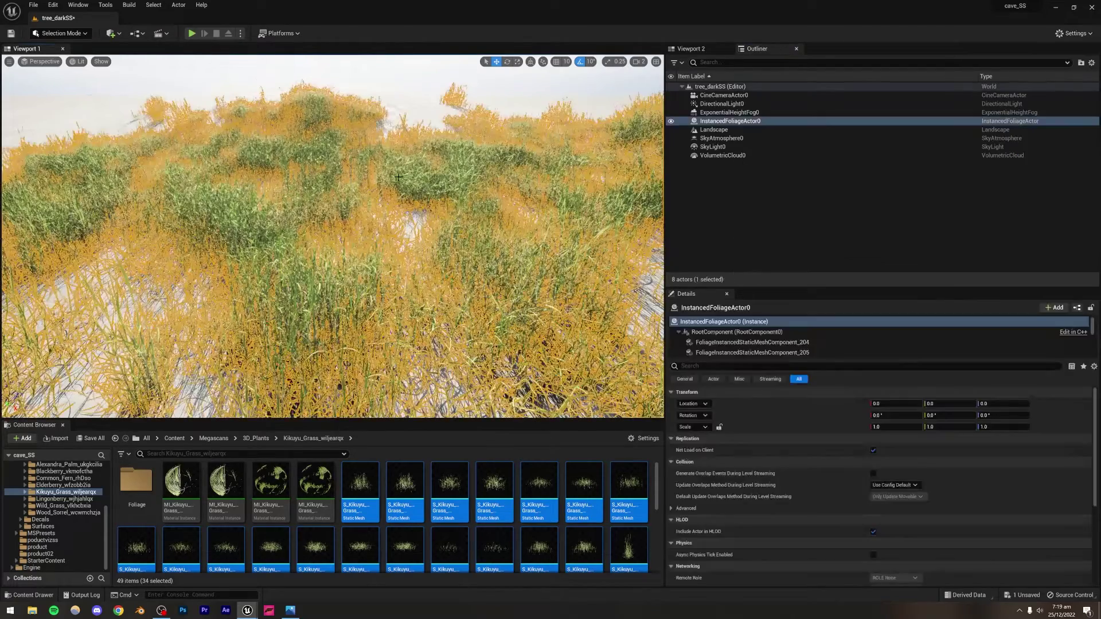
left_click(396, 96)
right_click_drag(390, 169, 370, 112)
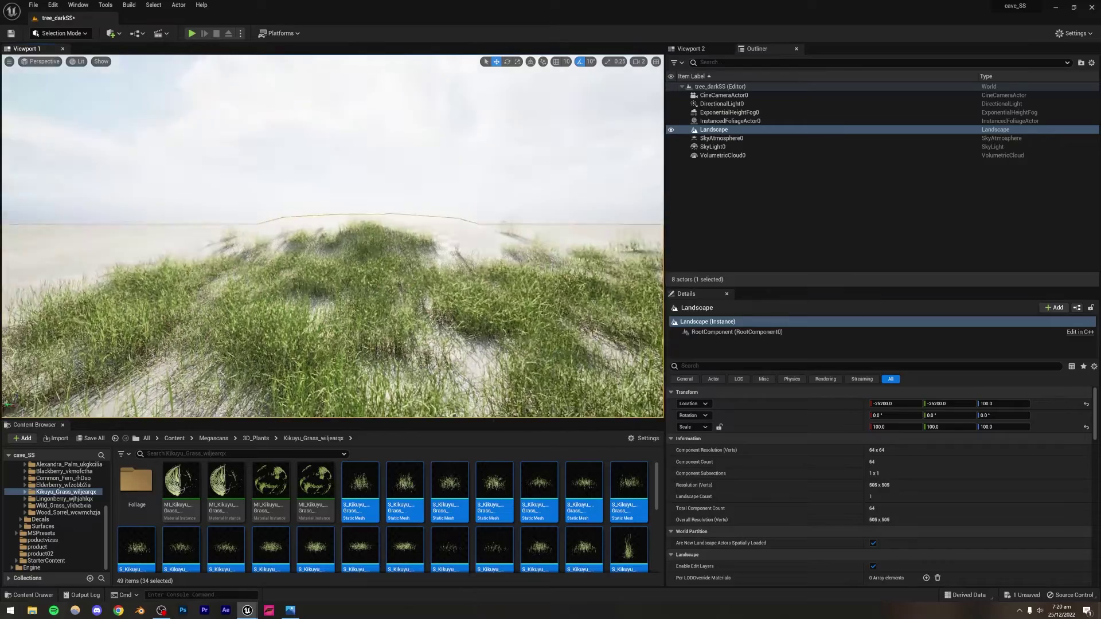
left_click(401, 224)
right_click_drag(400, 223, 417, 281)
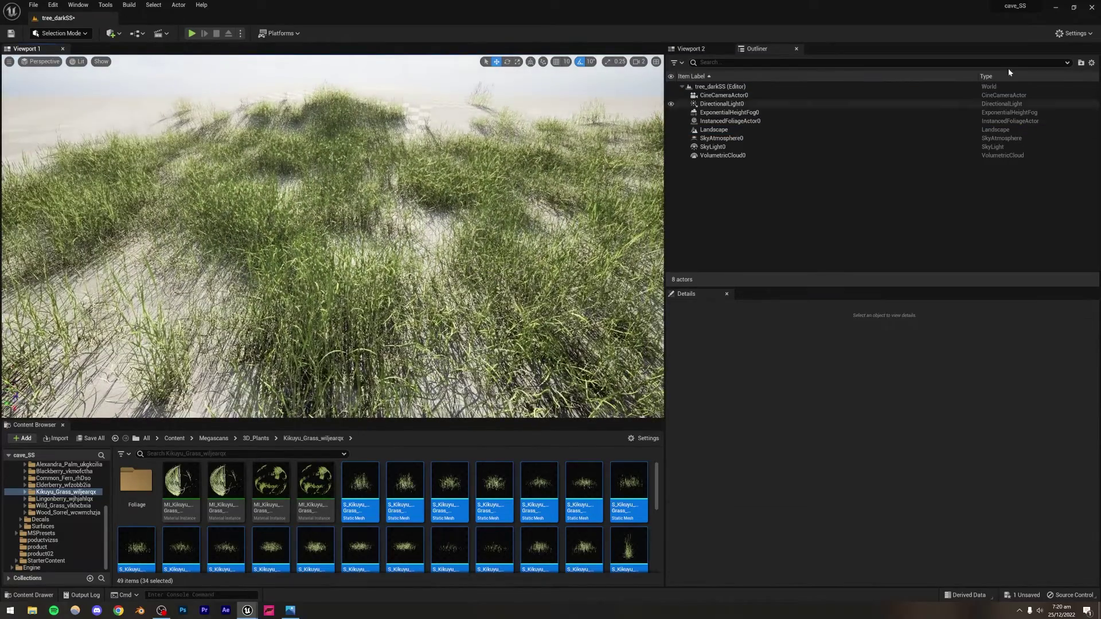
Try Cinematic engine scalability again on the same grass view and deselect the foliage.
left_click(1072, 33)
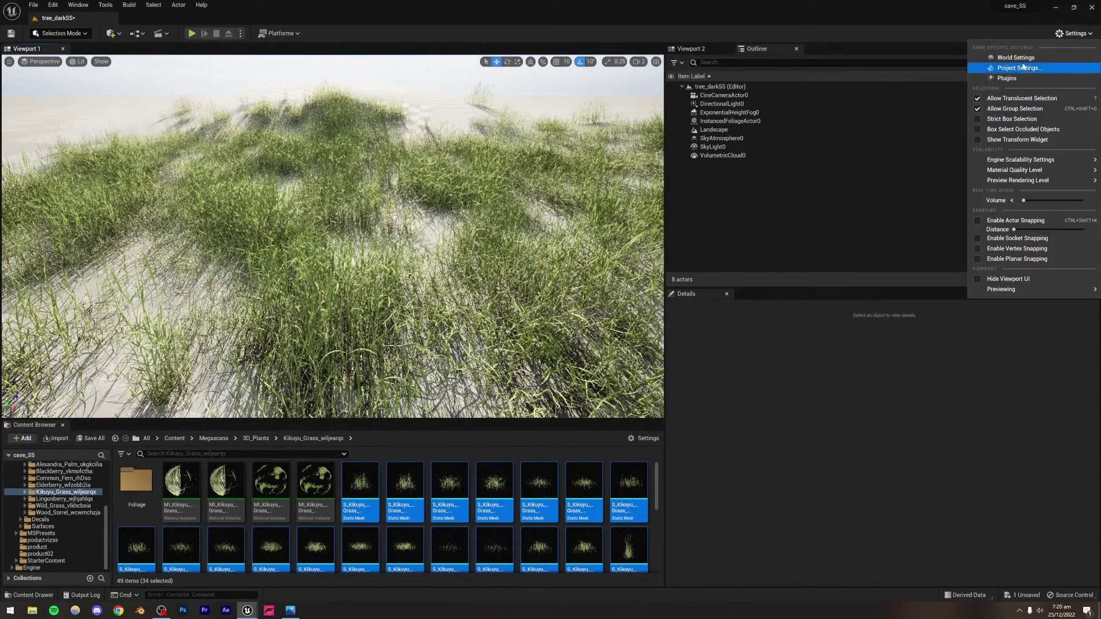
mouse_move(981, 164)
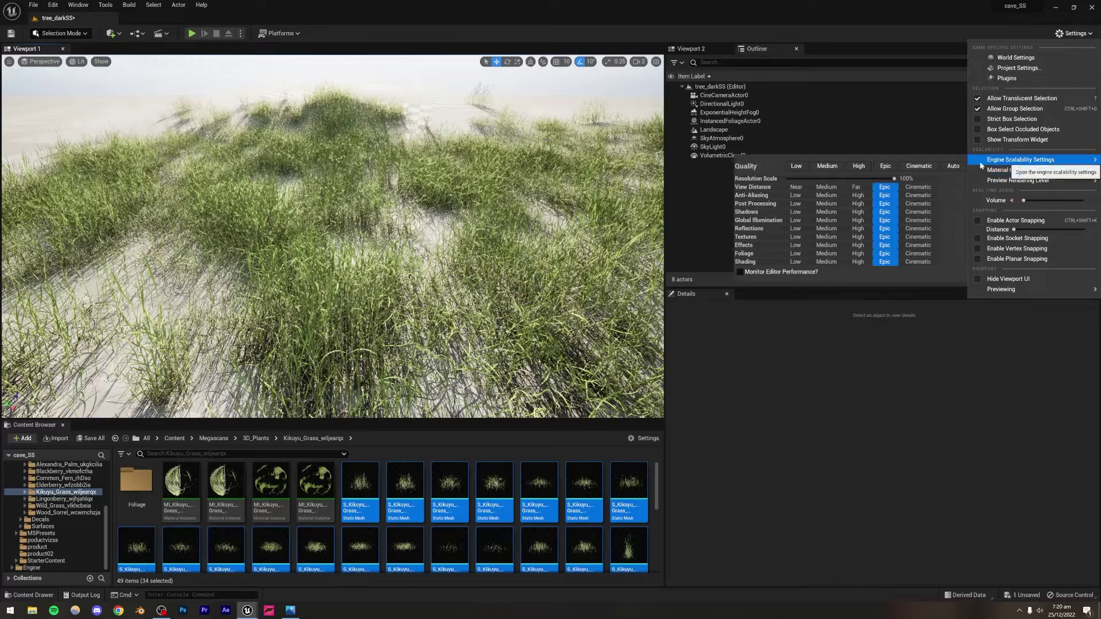
left_click(914, 168)
left_click(469, 206)
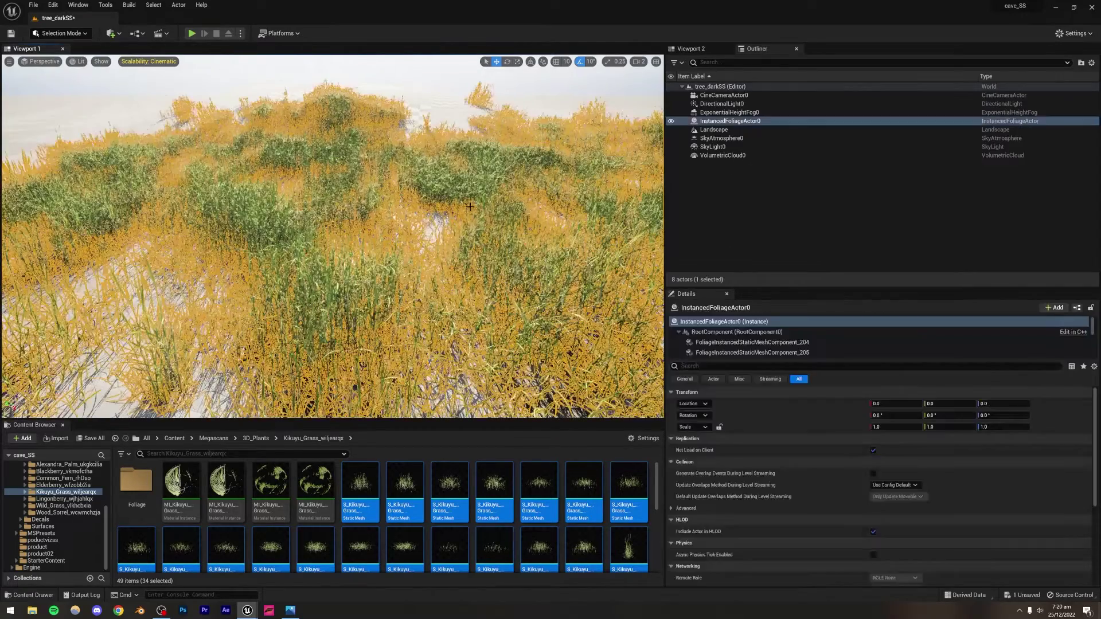
left_click(450, 92)
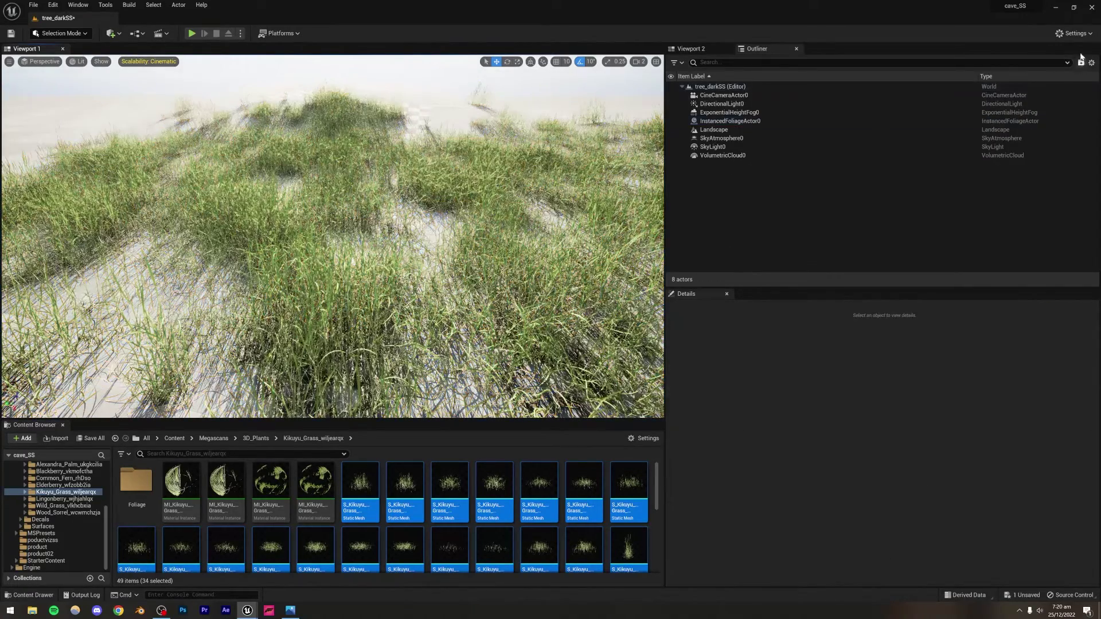
Return the engine scalability quality to Epic and pull back to an overview of the hills behind the camera.
left_click(1073, 34)
mouse_move(1008, 162)
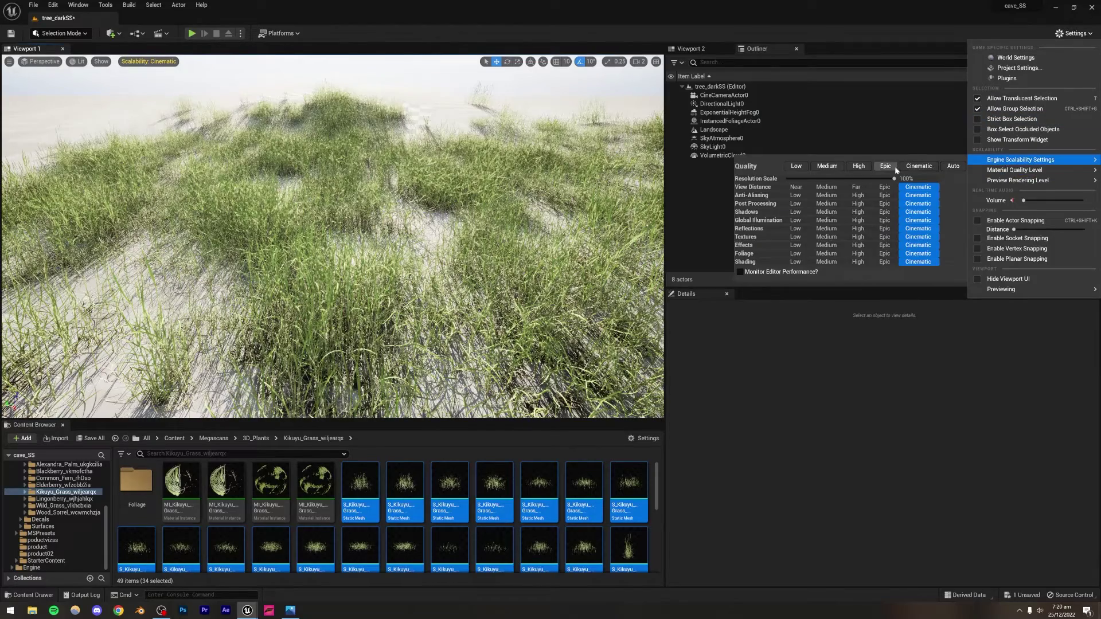
left_click(886, 166)
left_click(462, 228)
right_click_drag(462, 228, 544, 166)
key("Escape")
key("s")
key("a")
key("w")
key("s")
right_click_drag(433, 192, 381, 227)
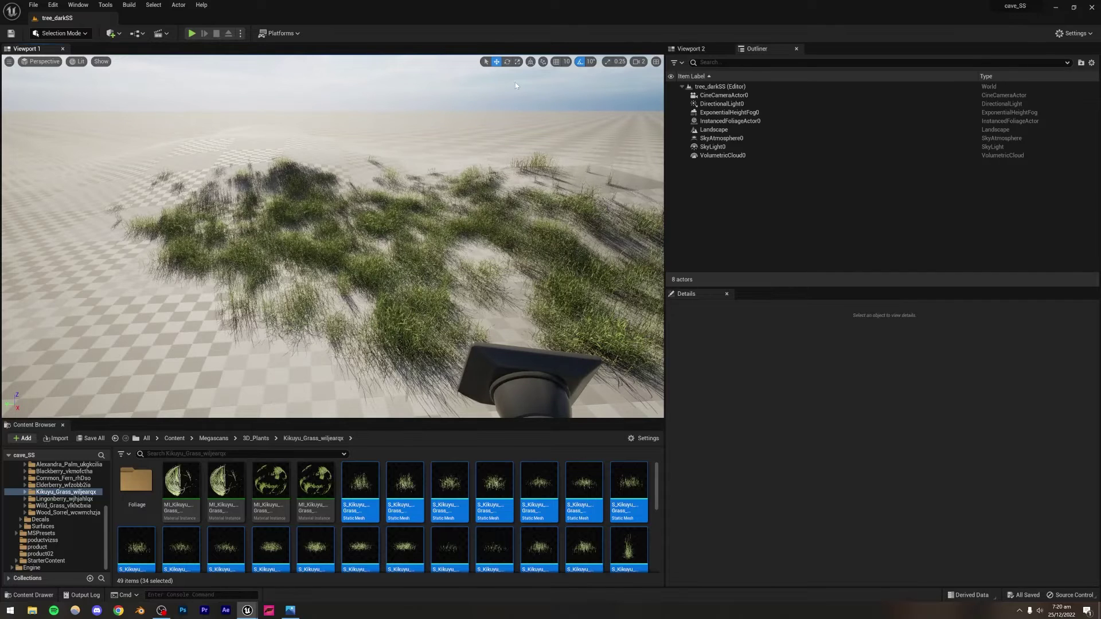
Close Viewport 2 and open it again beside the Outliner.
left_click(709, 50)
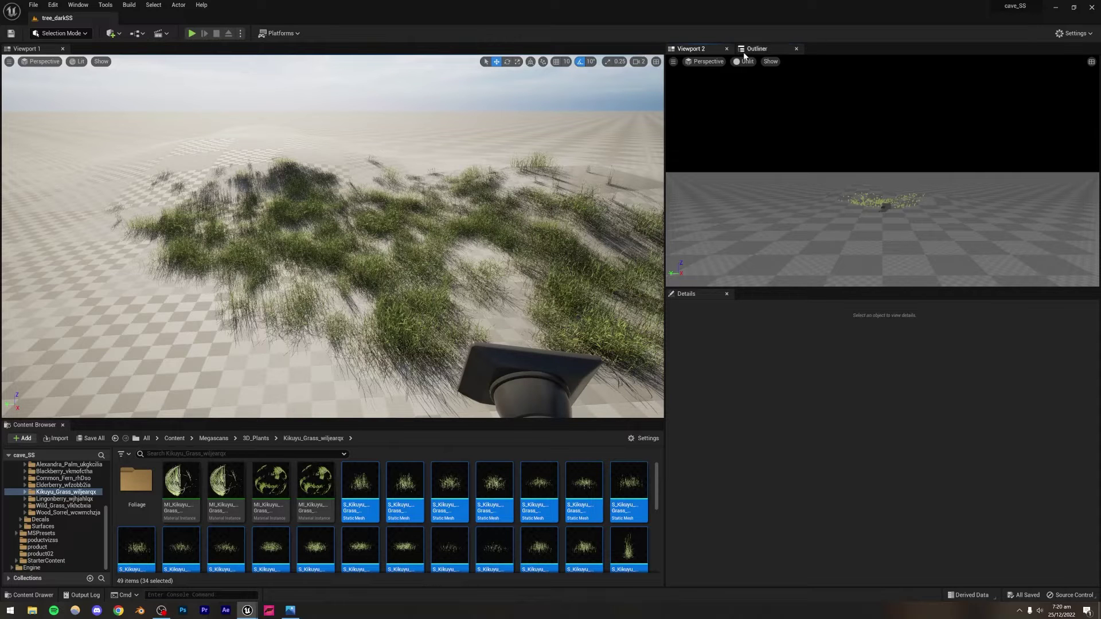
left_click(726, 49)
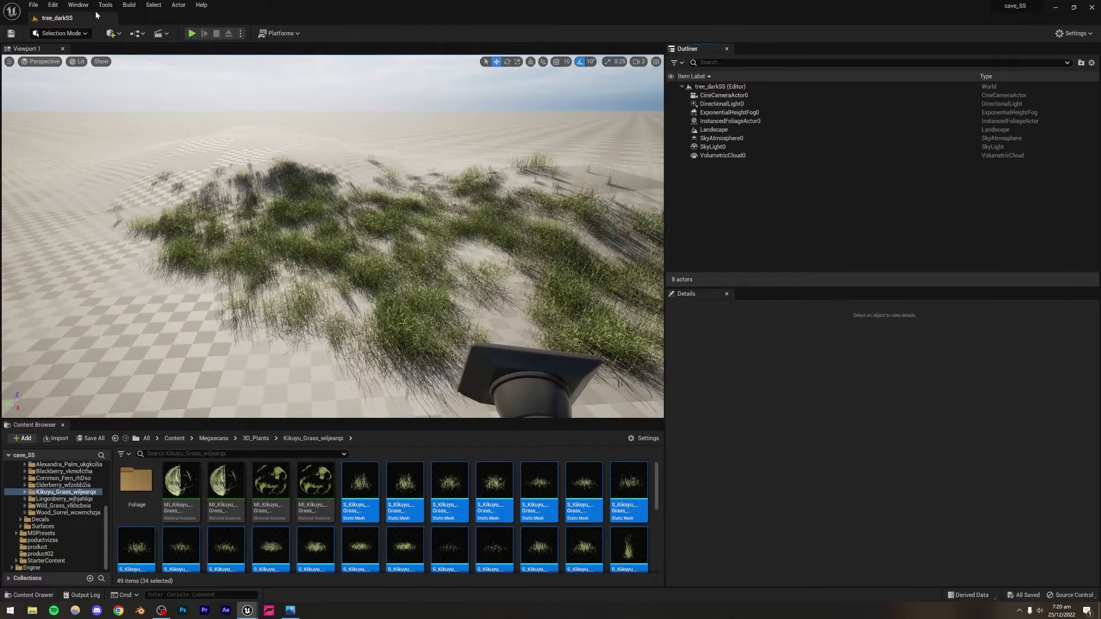
left_click(80, 5)
mouse_move(108, 80)
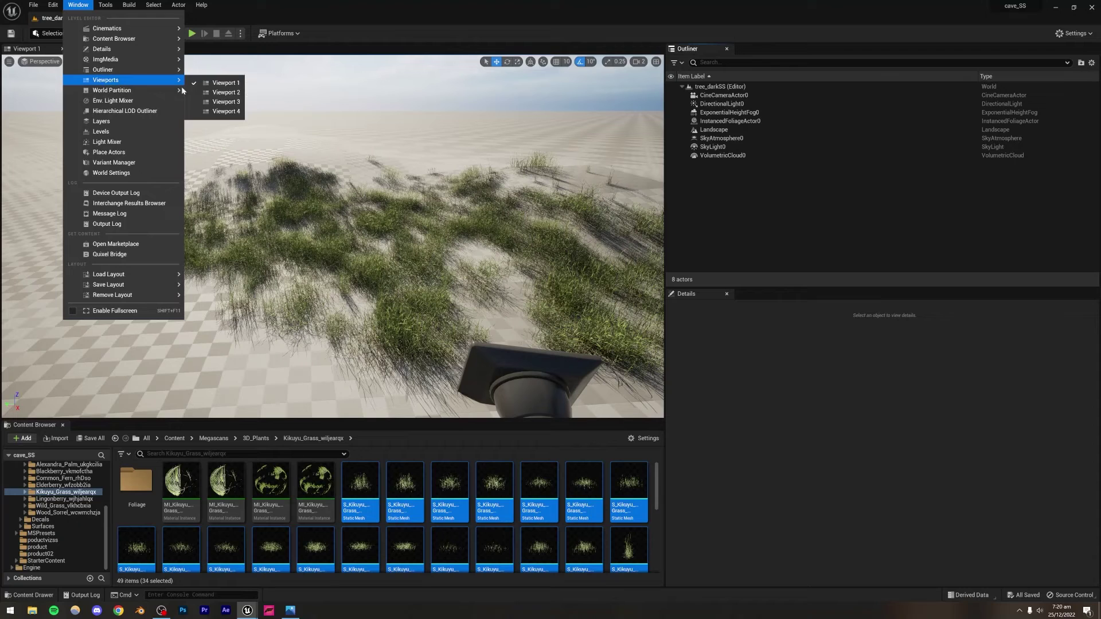
left_click(224, 93)
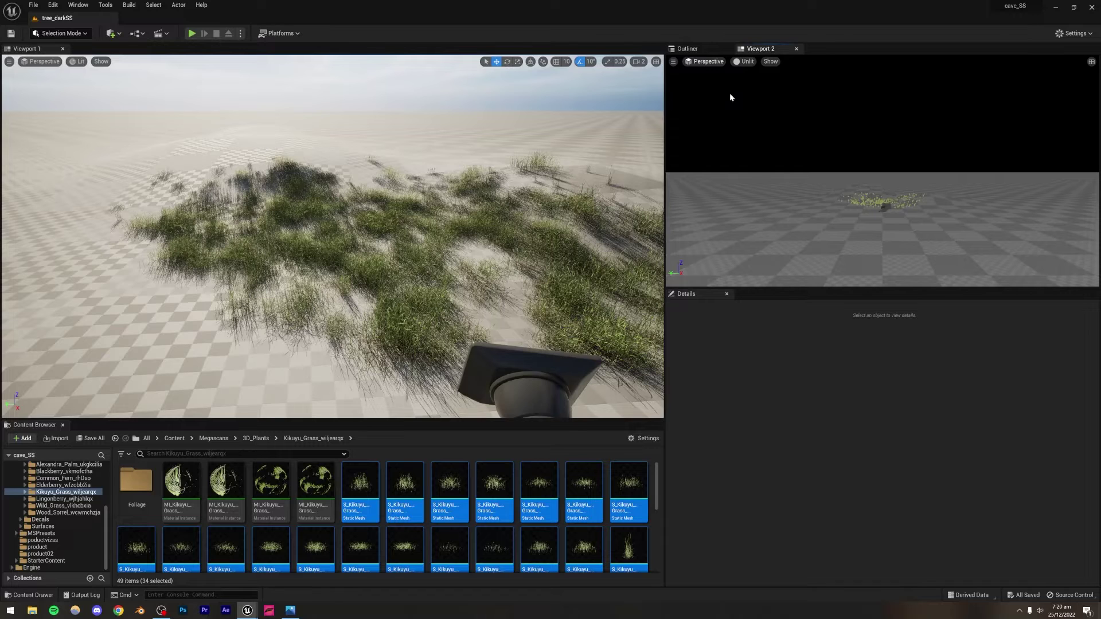
Show the CineCameraActor0 view in Viewport 2 with Lit shading.
left_click(707, 62)
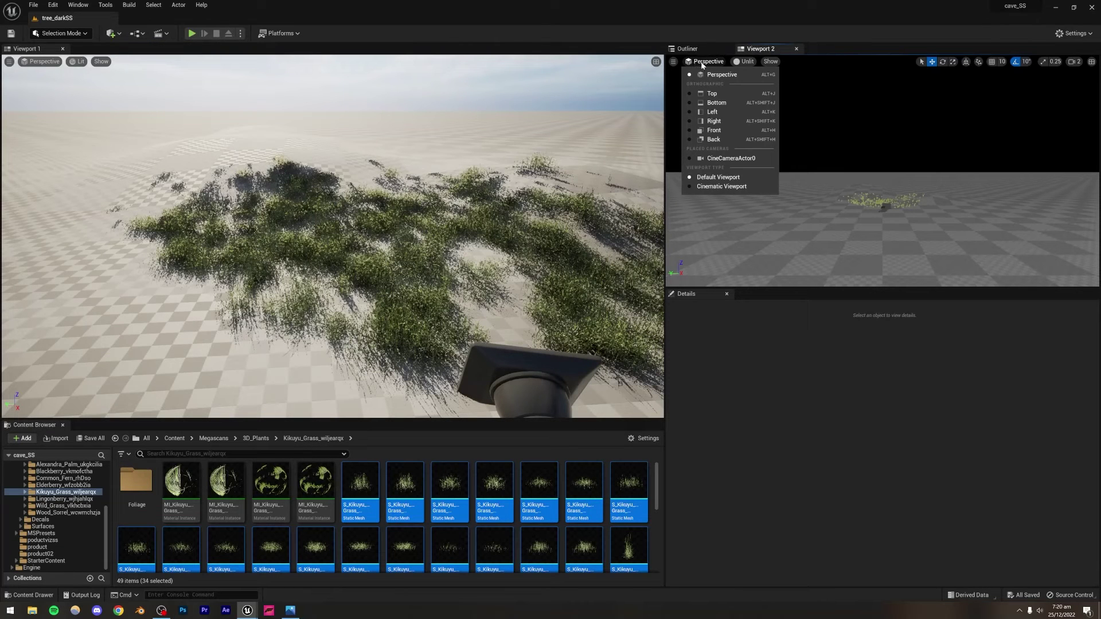
left_click(714, 160)
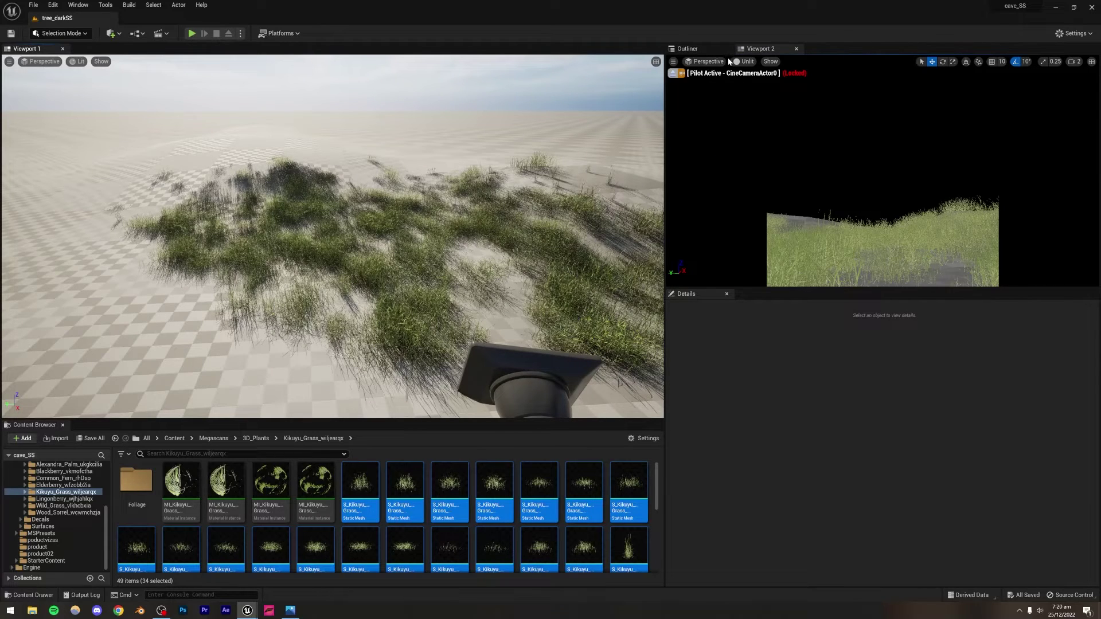
left_click(745, 62)
left_click(756, 84)
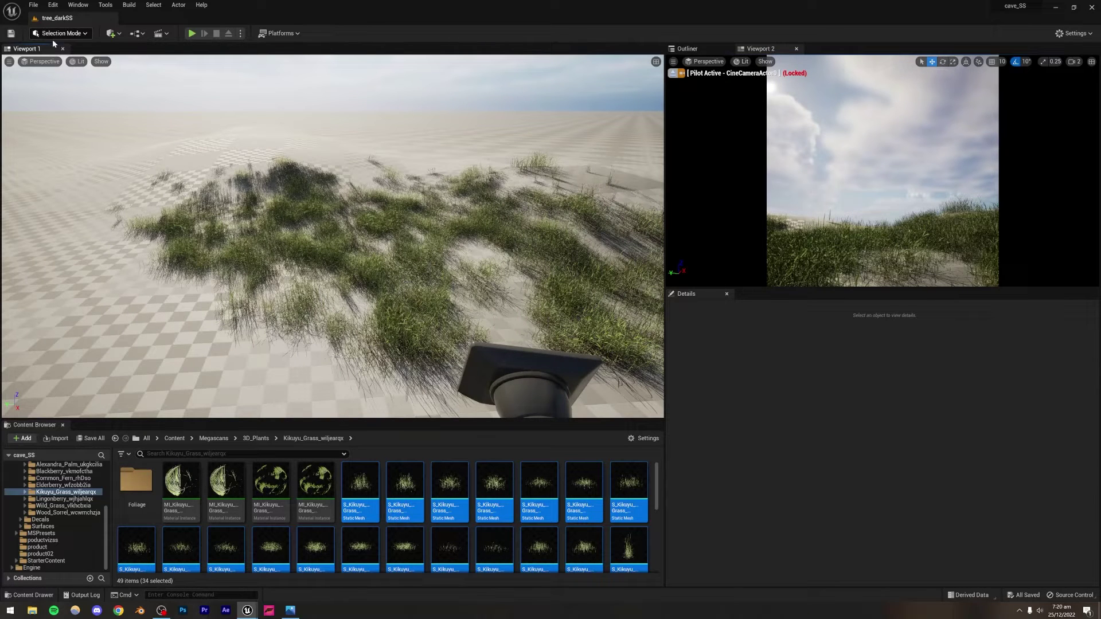
Switch Viewport 1 to Unlit shading, look over the grass patches and return it to Lit.
left_click(79, 62)
left_click(92, 95)
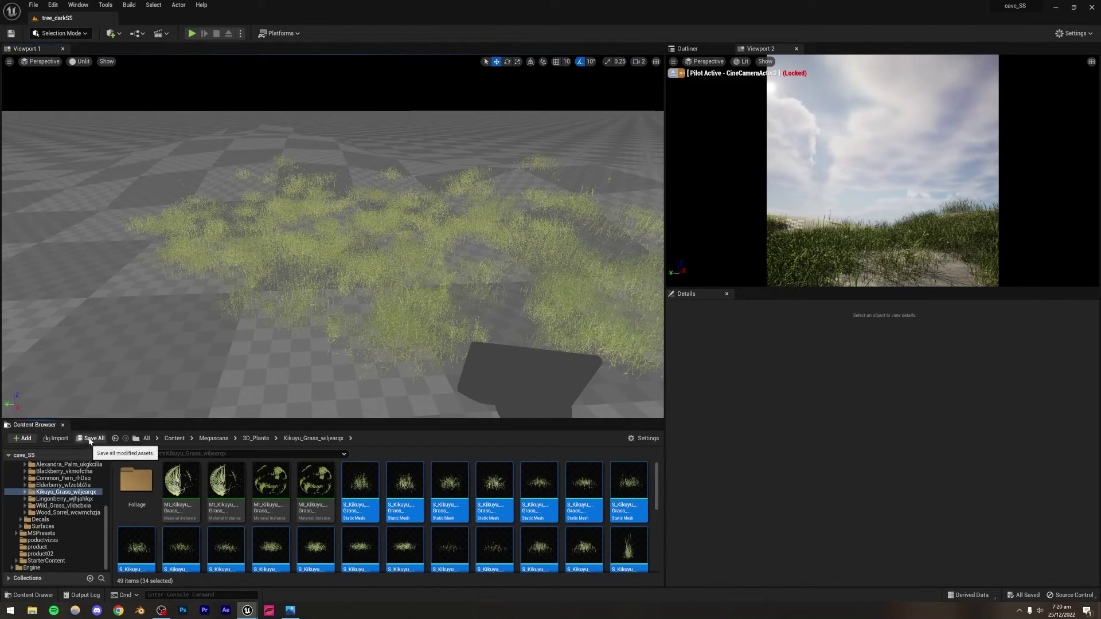
mouse_move(463, 288)
right_mouse_down()
mouse_move(476, 332)
mouse_move(418, 275)
mouse_move(448, 310)
mouse_move(461, 287)
right_mouse_up()
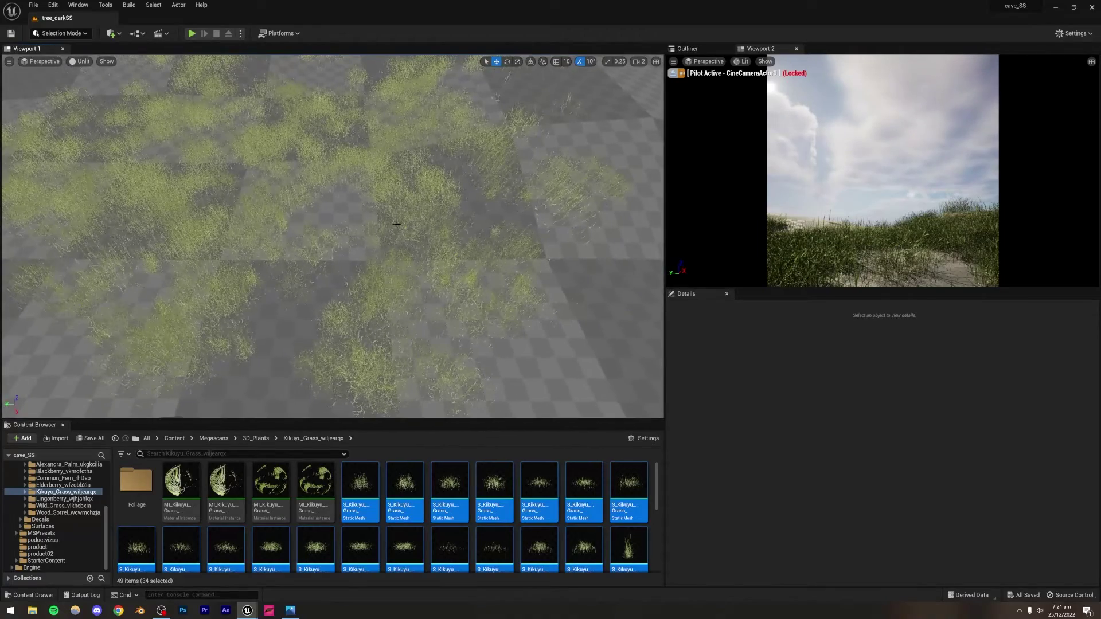
right_click_drag(397, 223, 355, 228)
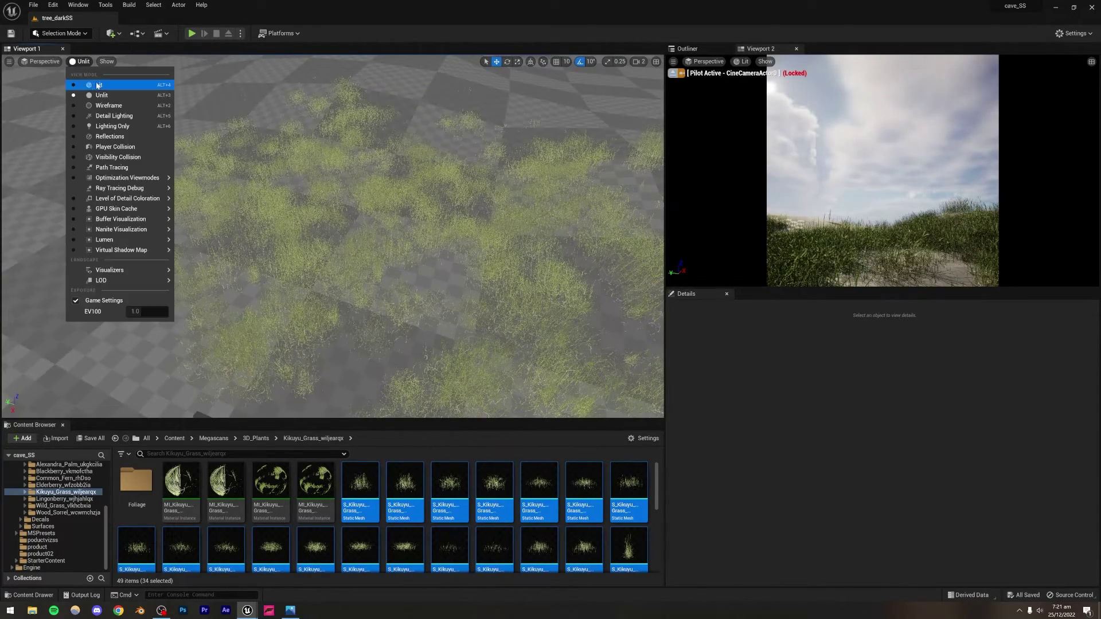
left_click(98, 85)
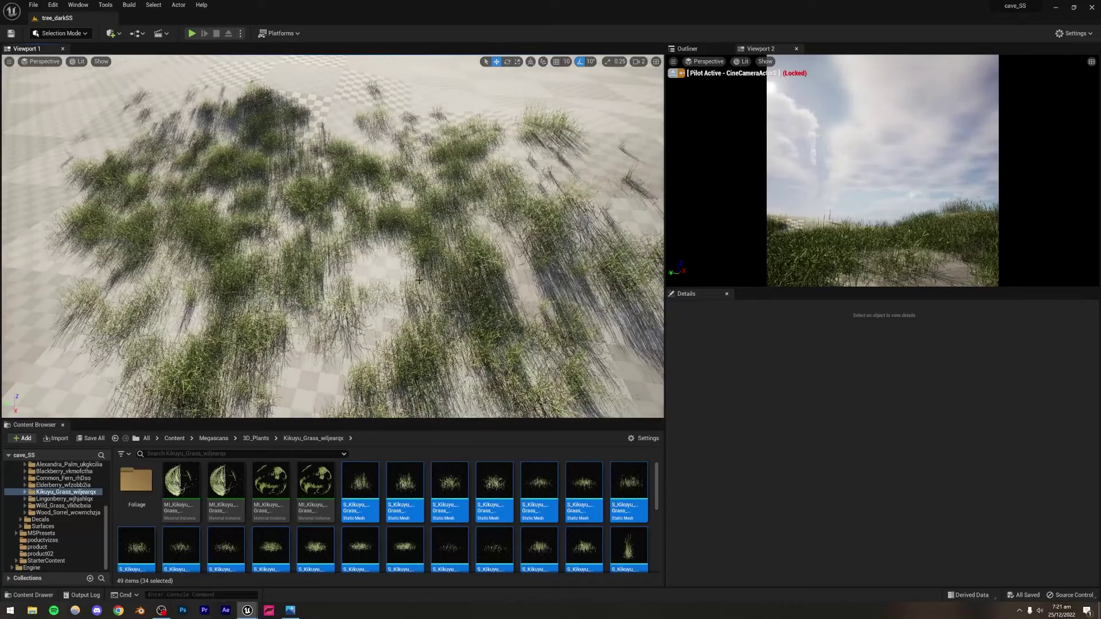
Force the foliage to its highest detail level by running the console command foliage.ForceLOD 0.
key("s")
right_click_drag(333, 236, 332, 236)
right_click_drag(300, 196, 300, 195)
key("w")
scroll(358, 264, "up", 8)
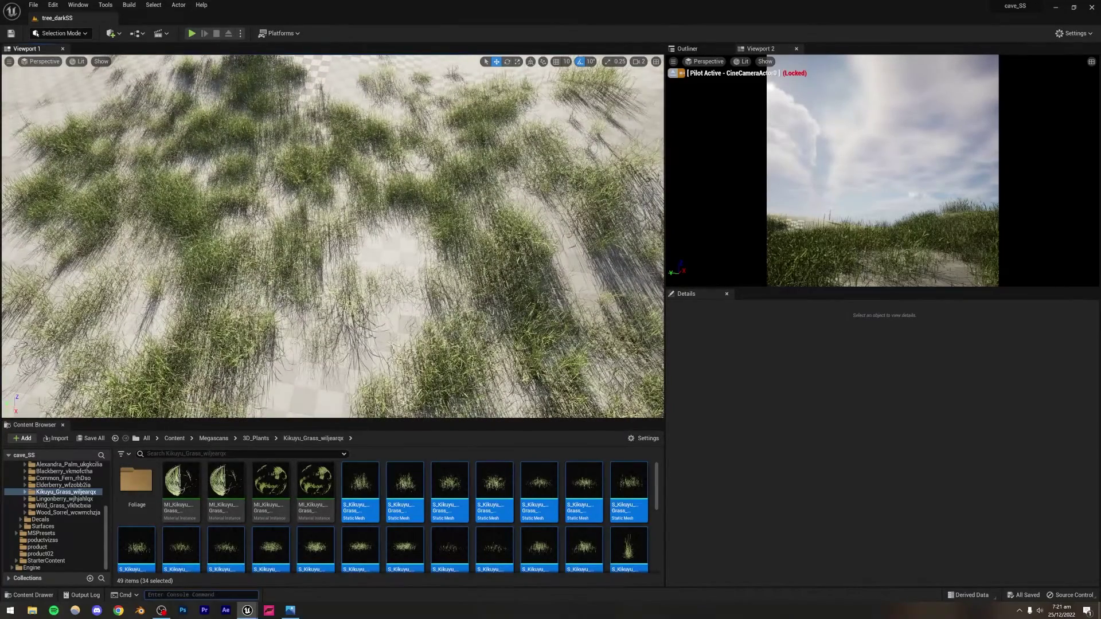
type("f")
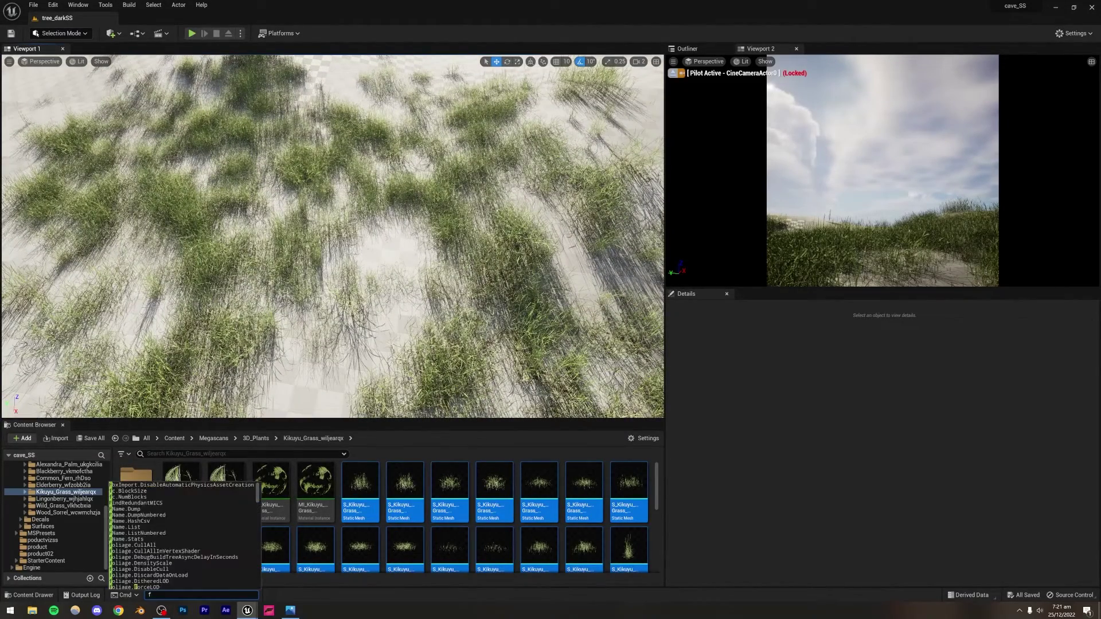
type("oliage.fo")
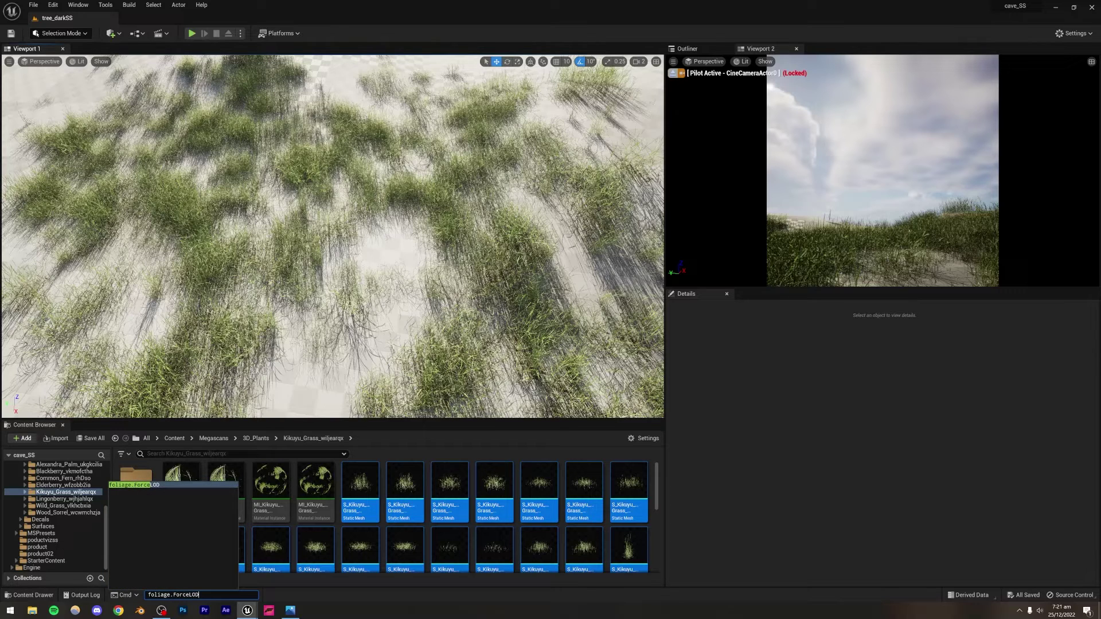
type(" 0")
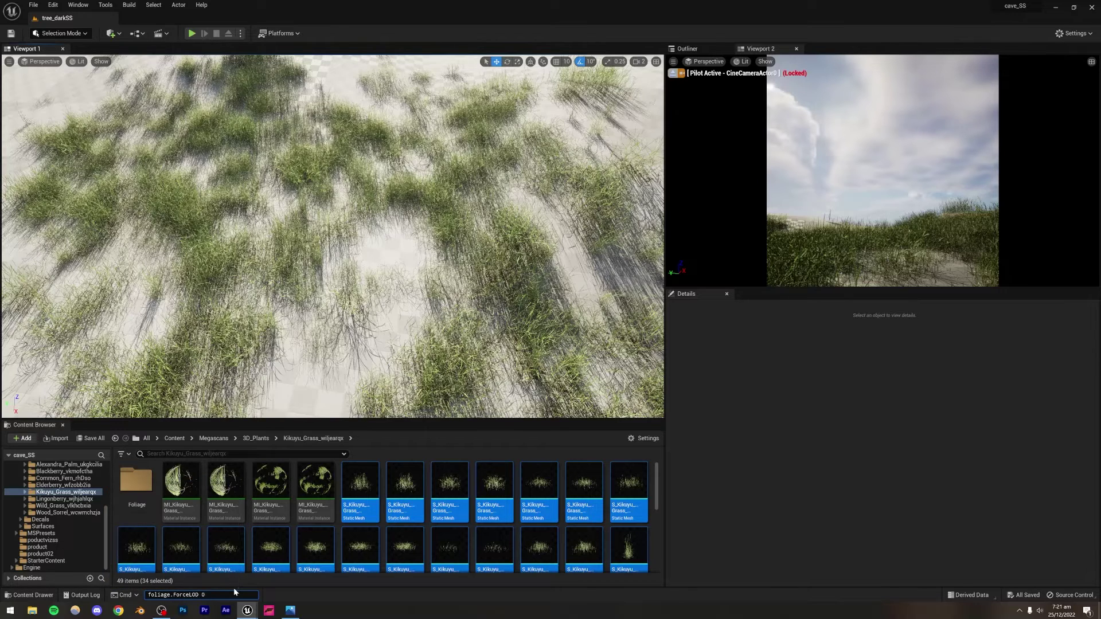
key("Return")
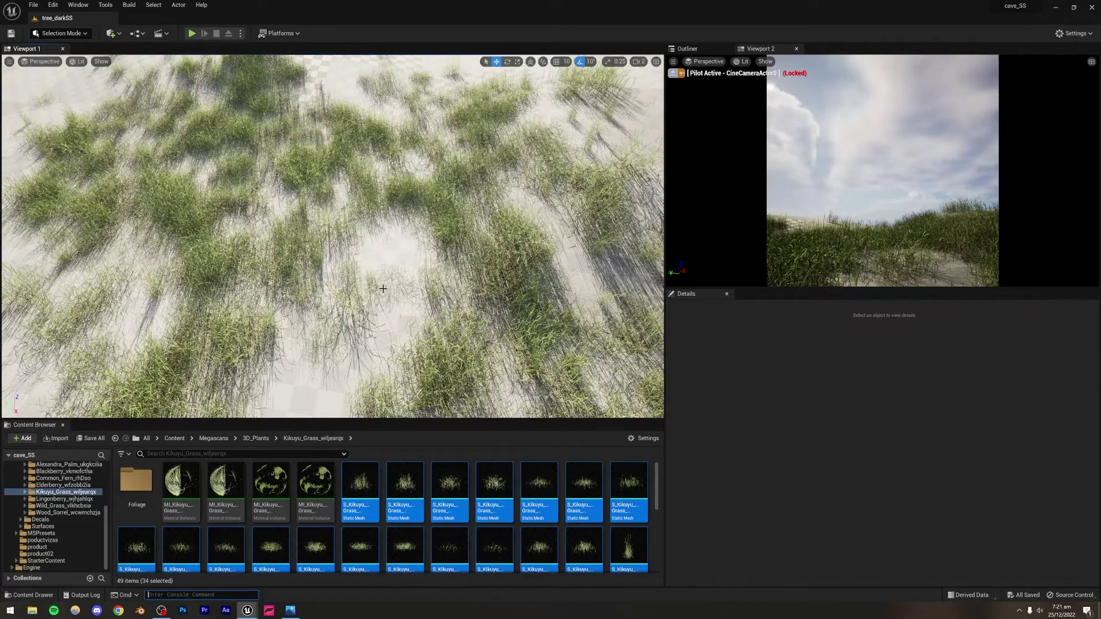
Check the grass from far and near, and restore automatic detail levels with the console command foliage.ForceLOD -1.
key("s")
mouse_move(381, 287)
right_mouse_down()
mouse_move(395, 301)
mouse_move(373, 287)
right_mouse_up()
scroll(333, 236, "down", 5)
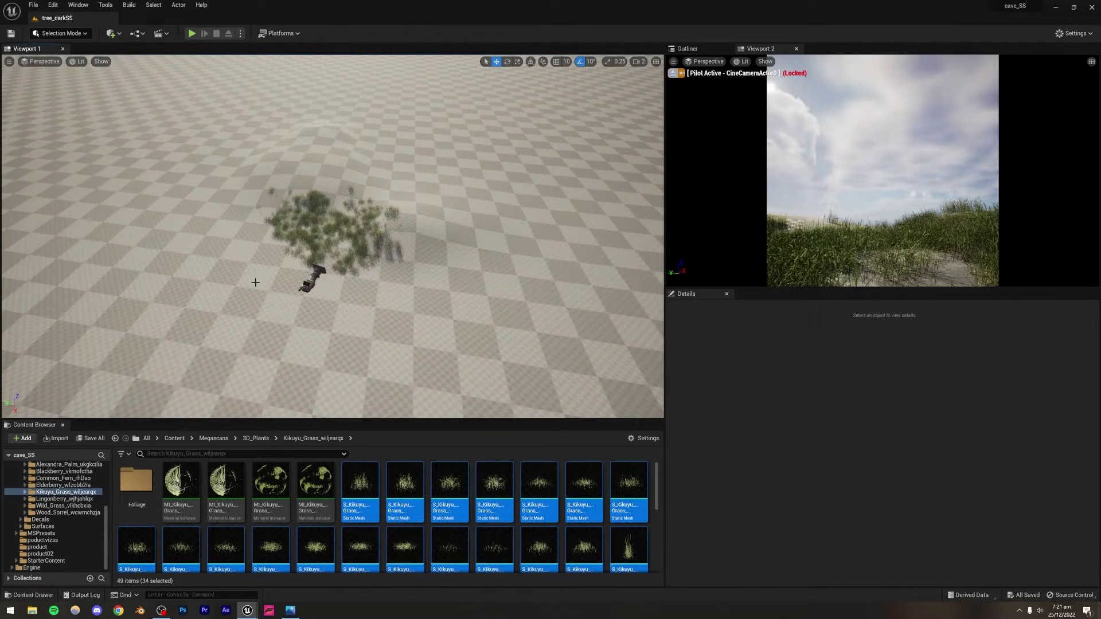
key("w")
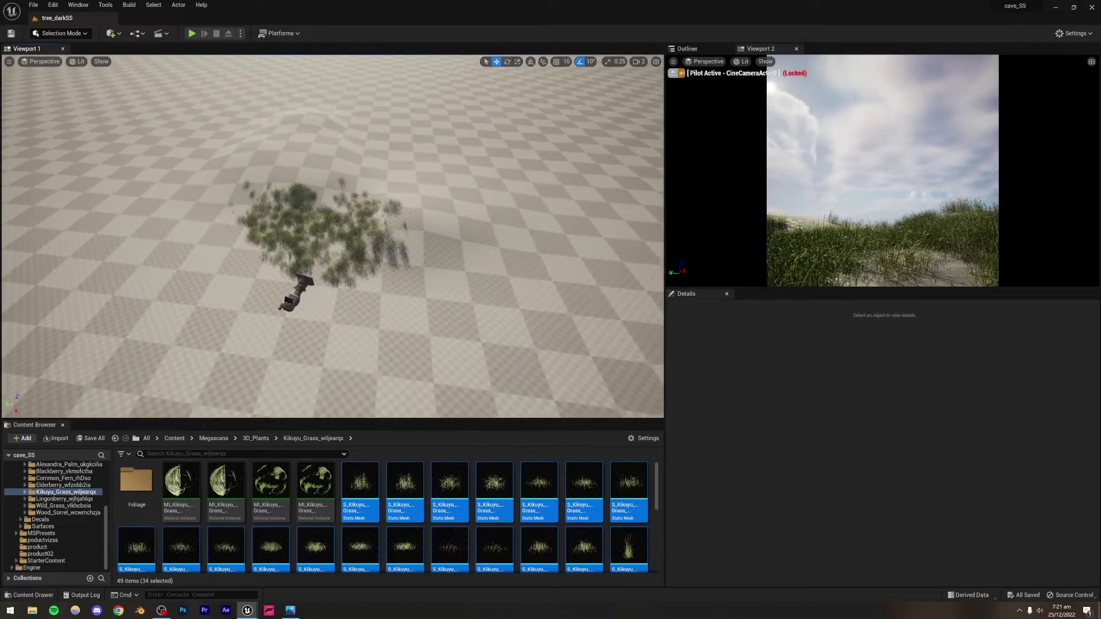
key("w")
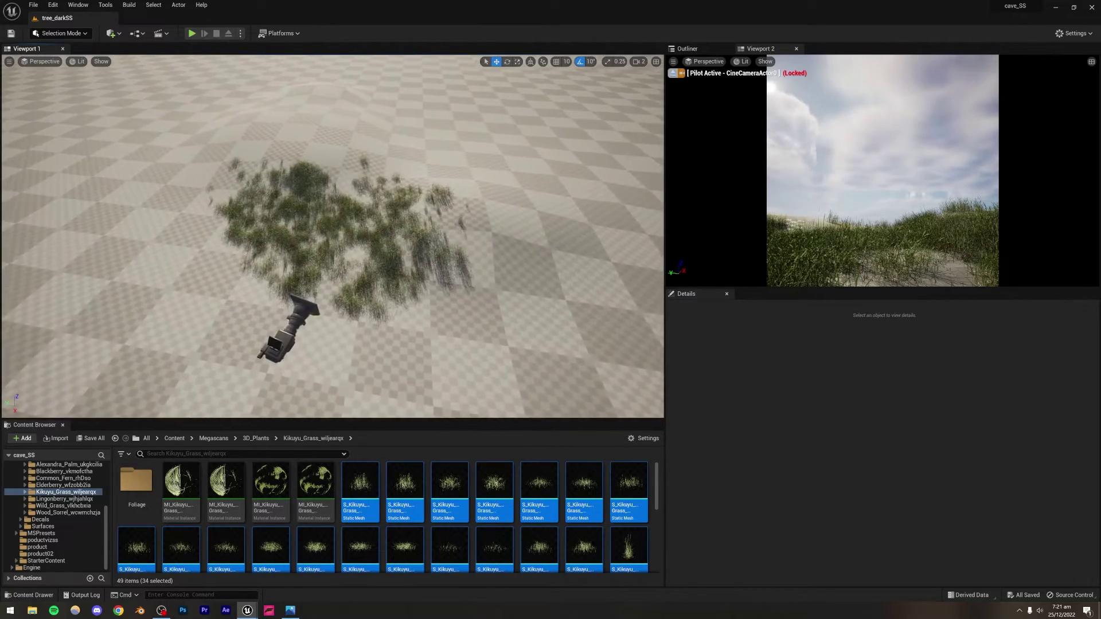
key("w")
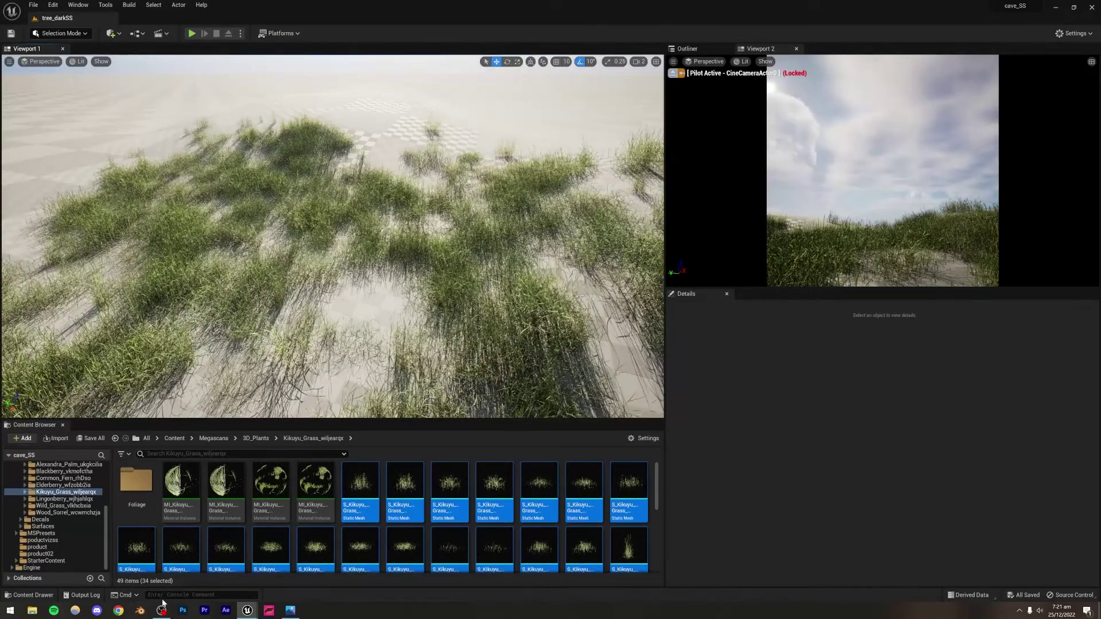
type("foliage")
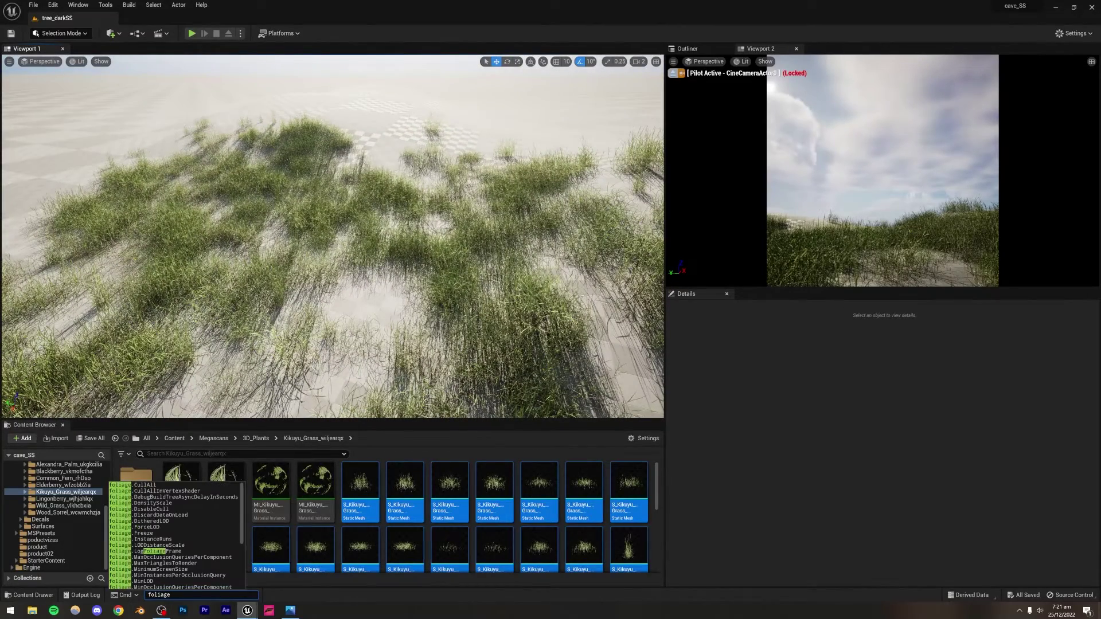
type(".ForceLOD")
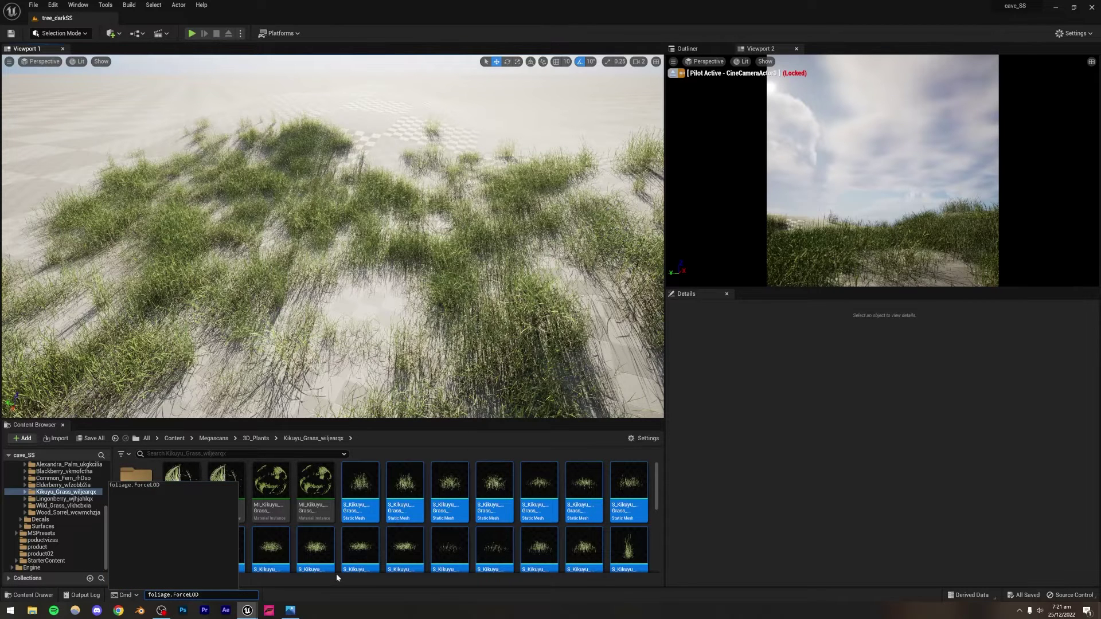
type(" -1")
key("Return")
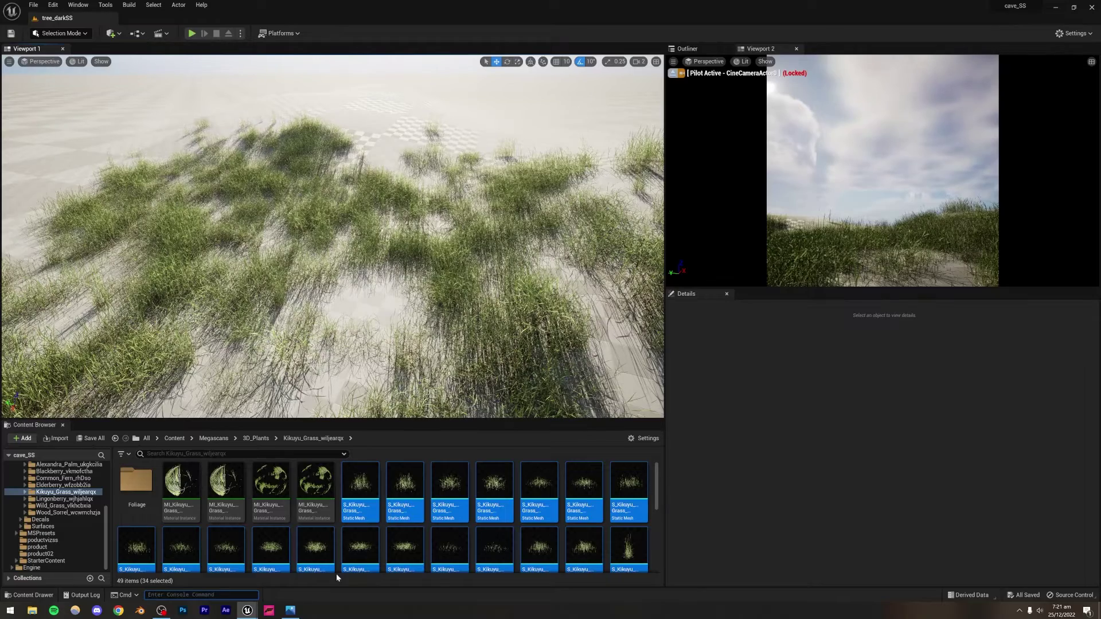
Switch to Foliage Mode and erase the grass on the far hill with the Erase brush.
scroll(332, 236, "down", 10)
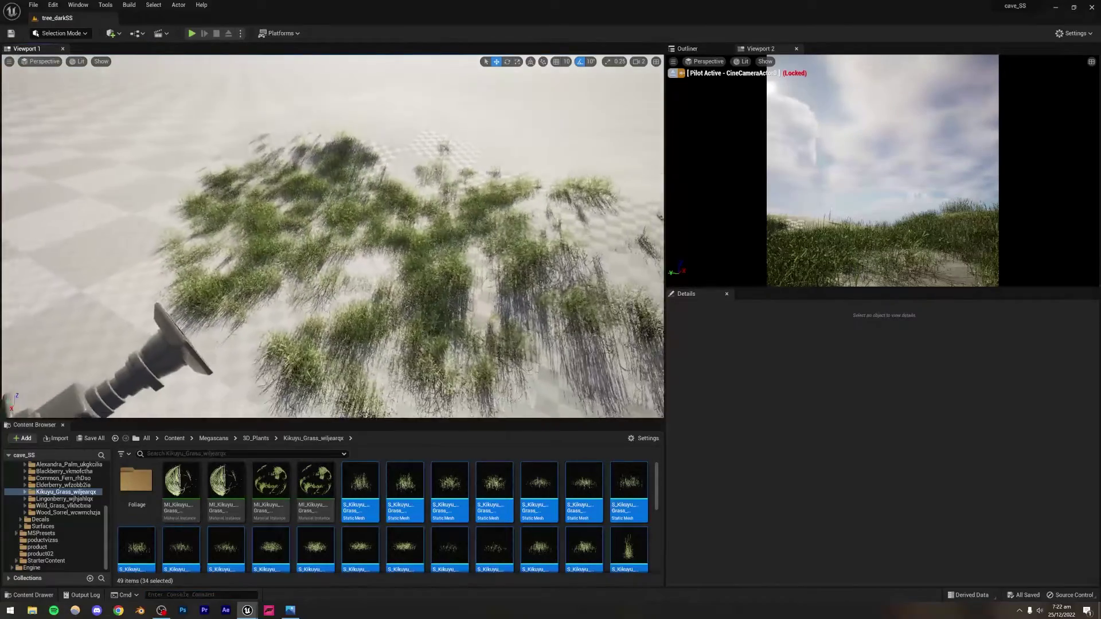
scroll(386, 248, "down", 5)
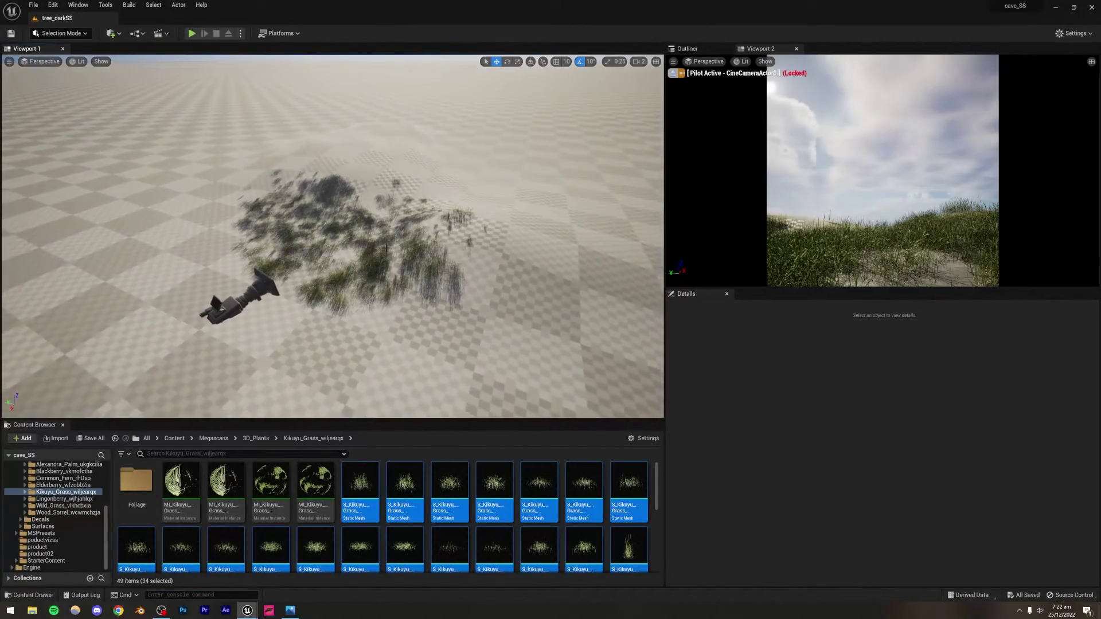
key("w")
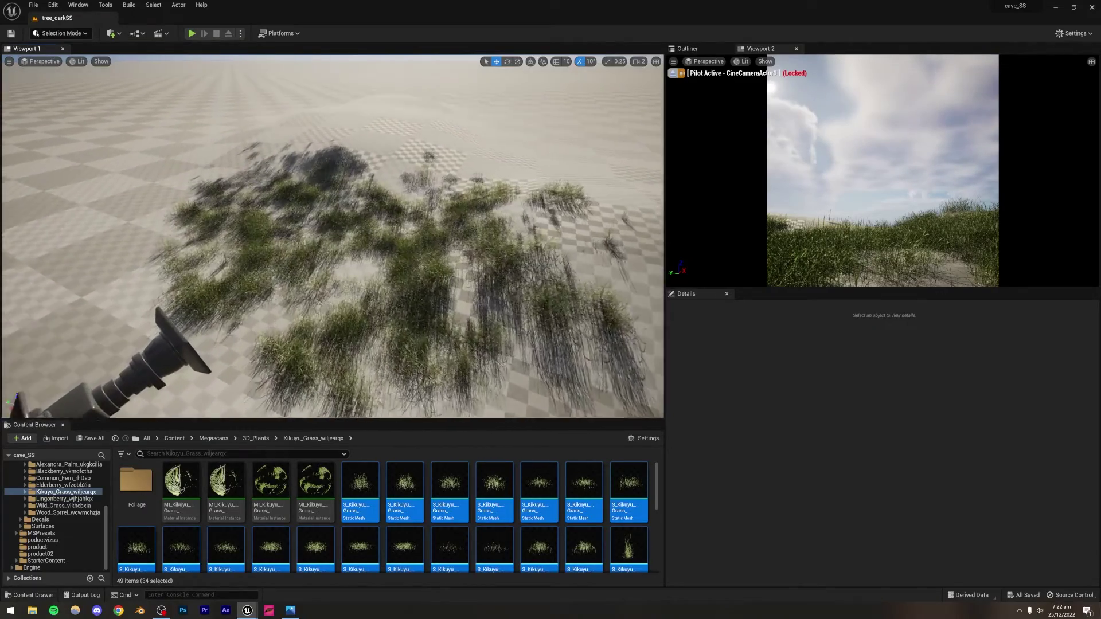
mouse_move(148, 125)
right_mouse_down()
mouse_move(148, 115)
mouse_move(190, 109)
mouse_move(148, 125)
right_mouse_up()
left_click(62, 33)
left_click(57, 60)
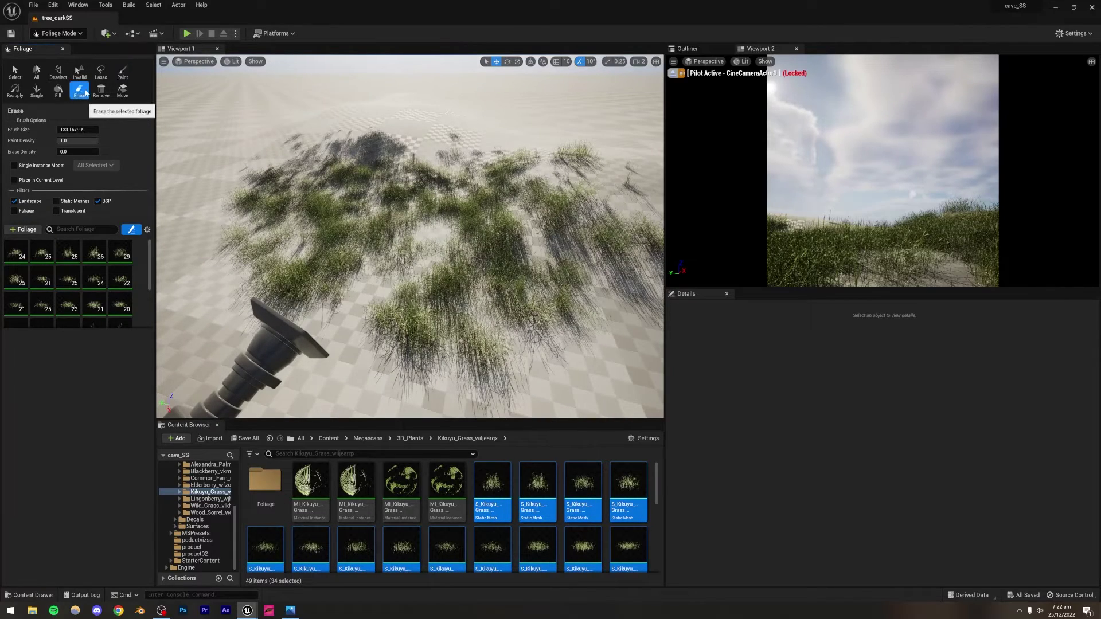
mouse_move(189, 109)
left_mouse_down()
mouse_move(286, 172)
mouse_move(270, 152)
mouse_move(381, 143)
mouse_move(343, 124)
left_mouse_up()
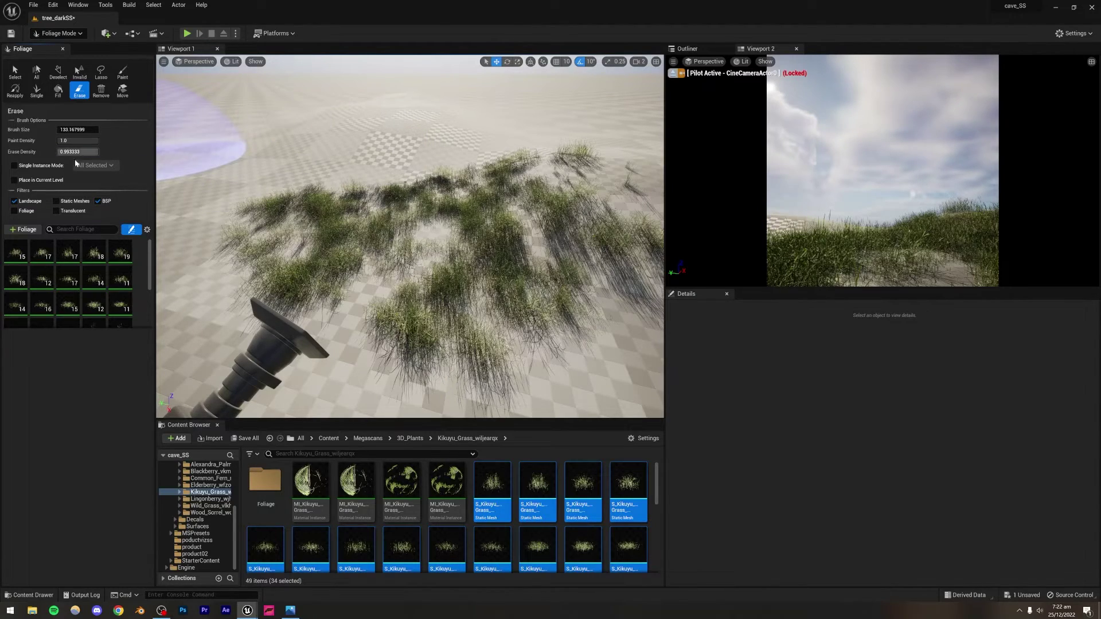
Erase all the remaining grass from the hills, lowering the erase density to about 0.01.
mouse_move(418, 271)
left_mouse_down()
mouse_move(467, 209)
mouse_move(577, 208)
mouse_move(475, 269)
left_mouse_up()
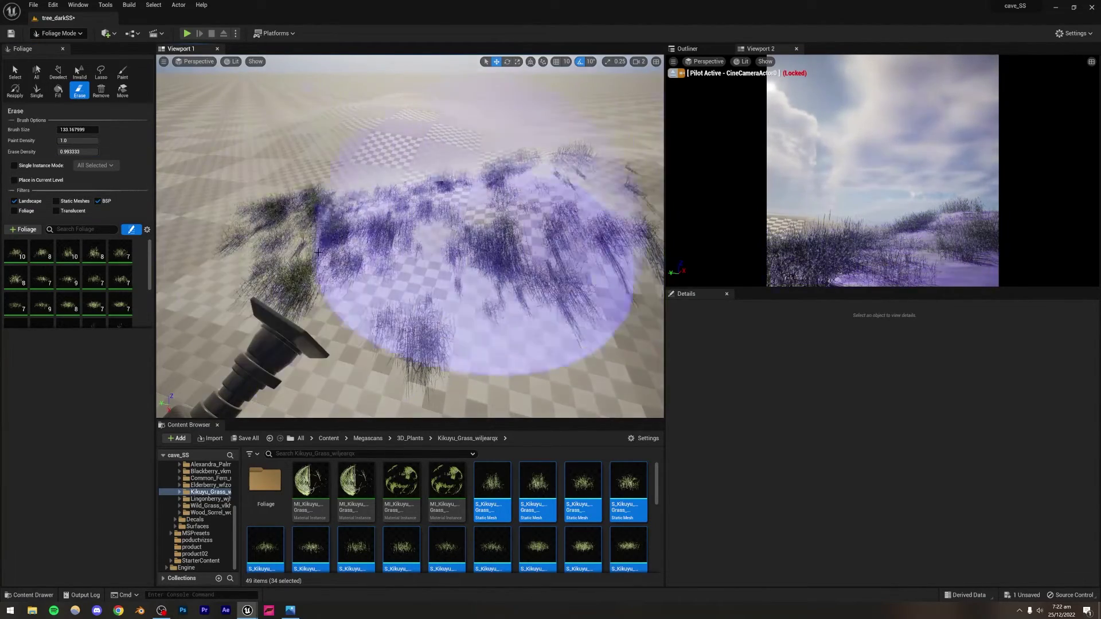
left_click_drag(78, 151, 58, 151)
mouse_move(229, 190)
left_mouse_down()
mouse_move(344, 184)
mouse_move(552, 270)
mouse_move(561, 171)
left_mouse_up()
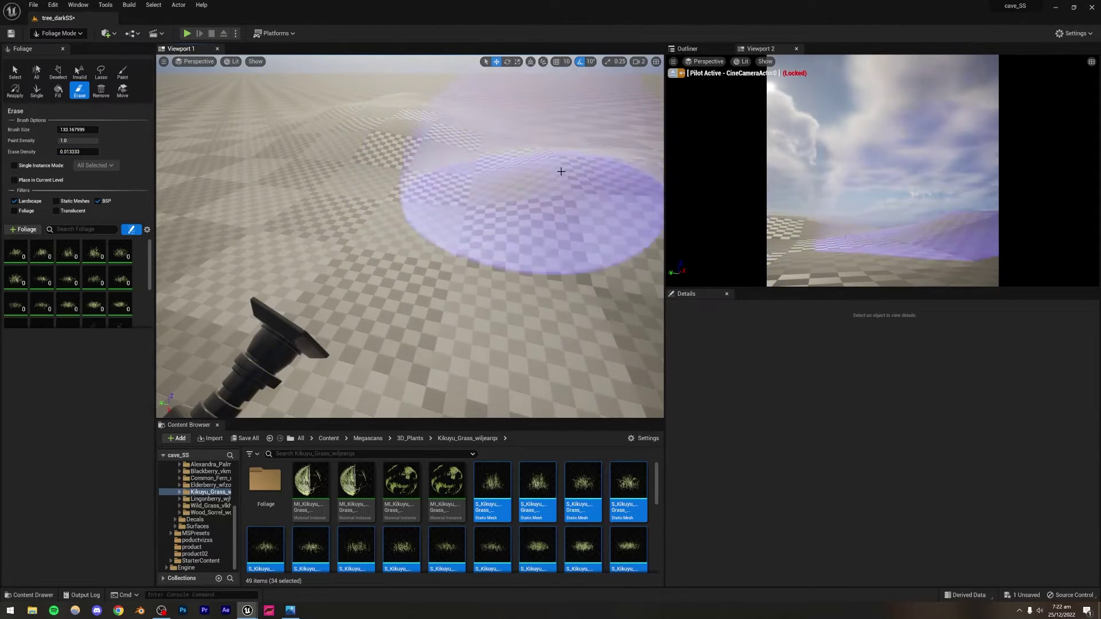
mouse_move(415, 218)
right_mouse_down()
mouse_move(441, 201)
mouse_move(430, 160)
right_mouse_up()
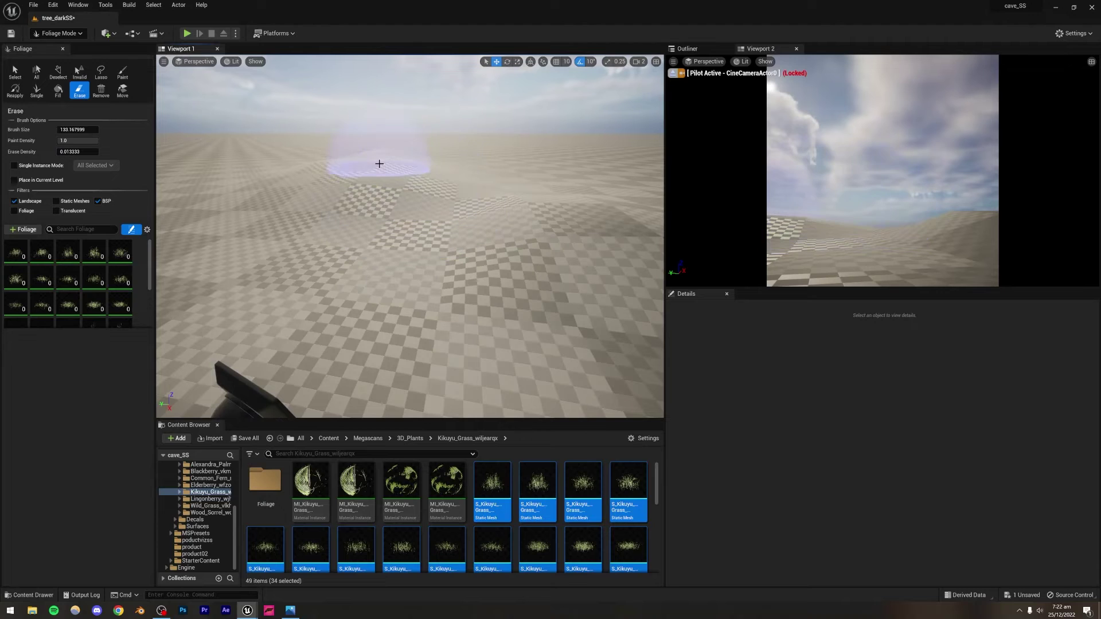
Try painting Kikuyu Grass over the bare hills with the Paint brush, and undo the strokes.
left_click(53, 33)
left_click(50, 36)
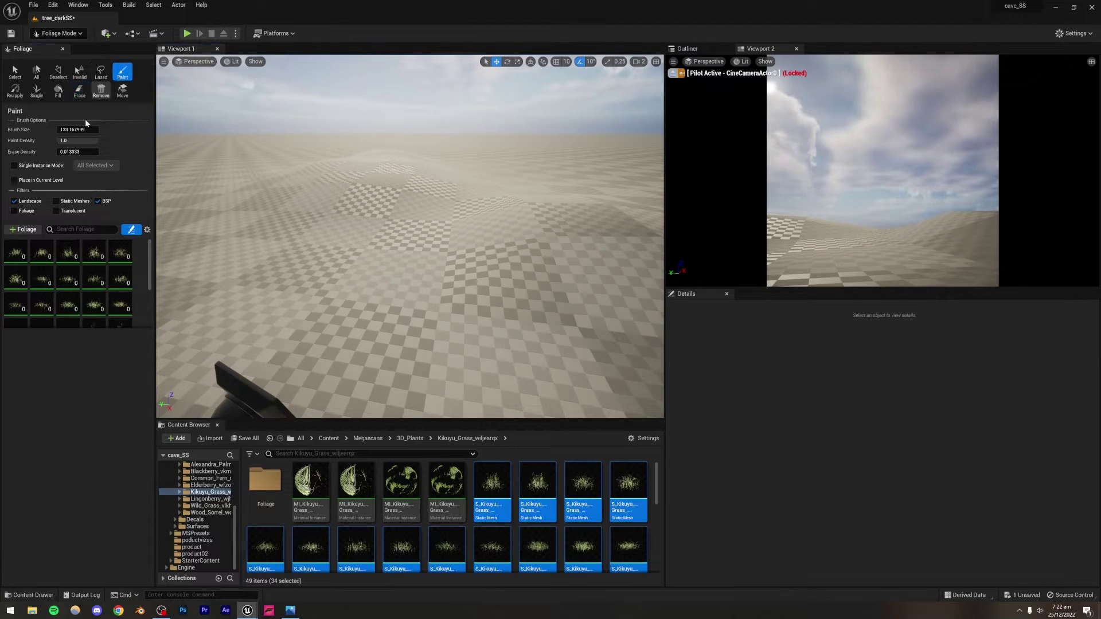
mouse_move(315, 228)
left_mouse_down()
mouse_move(415, 245)
mouse_move(349, 195)
mouse_move(380, 106)
left_mouse_up()
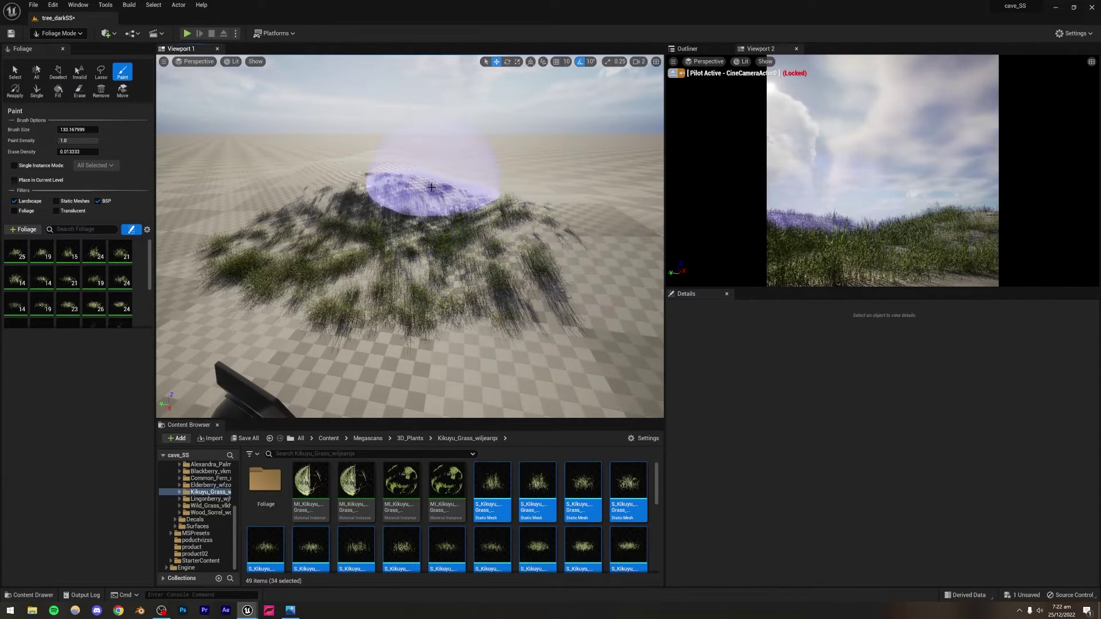
key("ctrl+z")
Set Scale X to 0.2 minimum and 0.4 maximum for all the grass types and paint them over the hills.
left_click(16, 251)
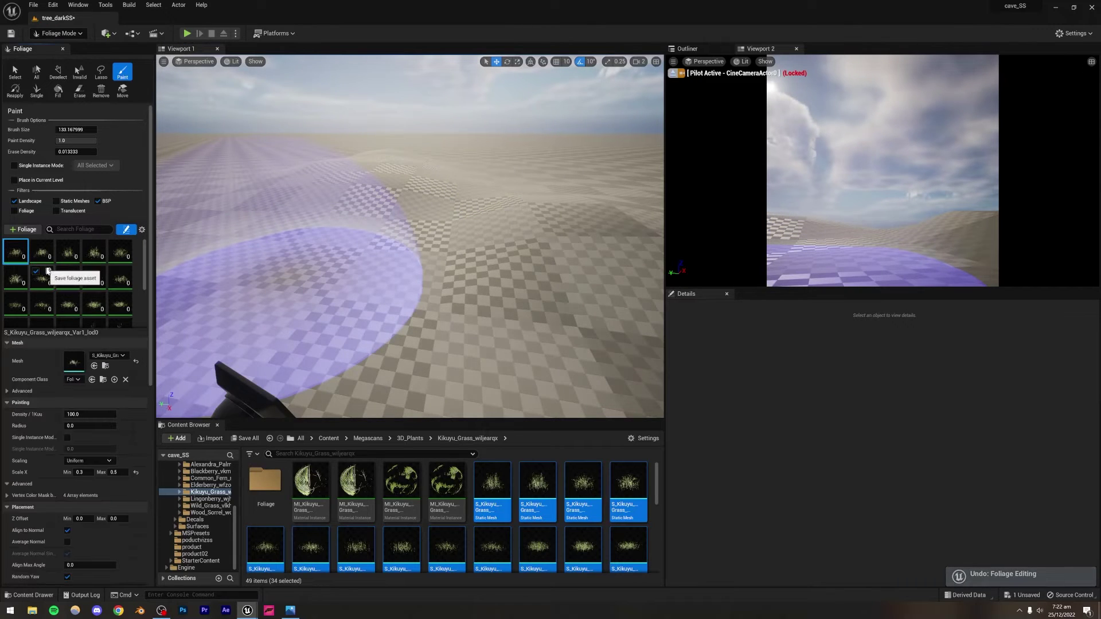
key("ctrl+a")
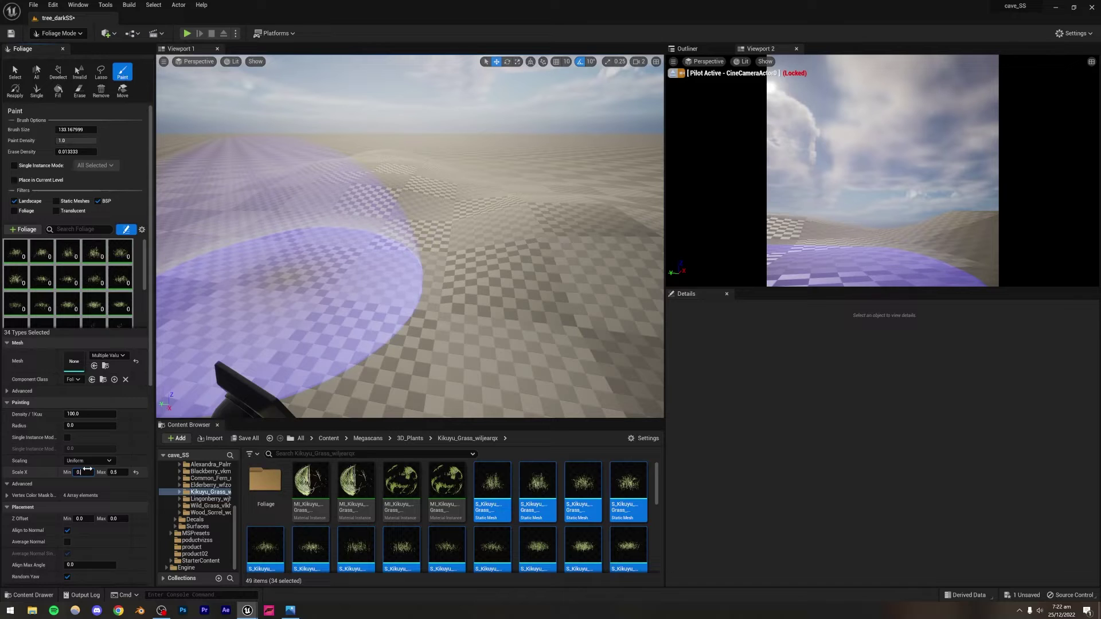
left_click(117, 472)
type("0.")
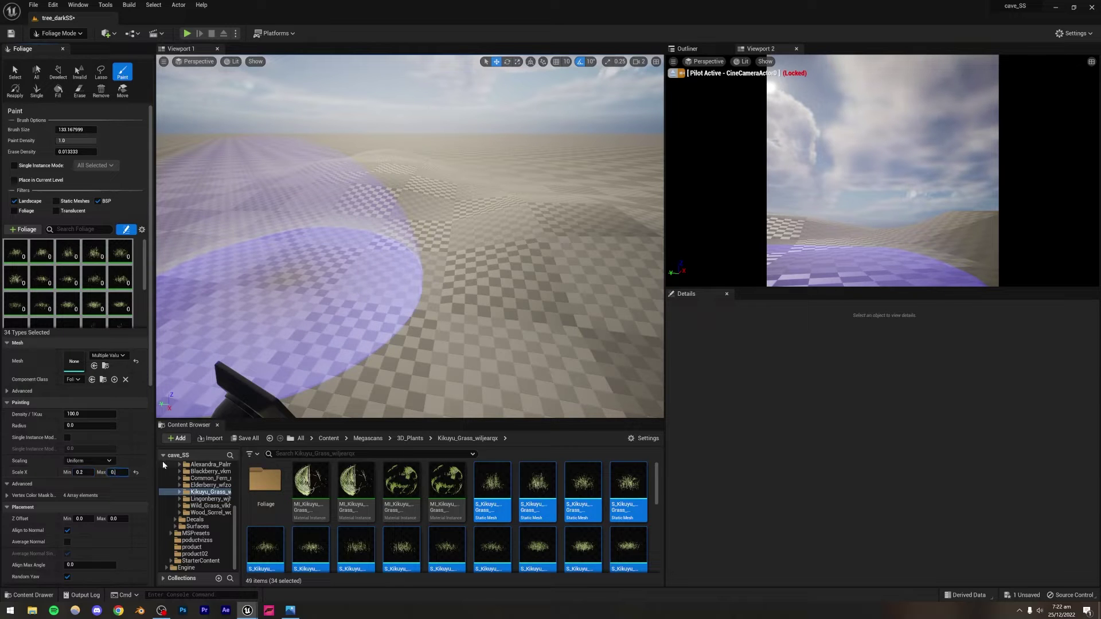
type(".4")
mouse_move(311, 303)
left_mouse_down()
mouse_move(445, 289)
mouse_move(359, 221)
mouse_move(459, 252)
mouse_move(467, 159)
mouse_move(456, 138)
left_mouse_up()
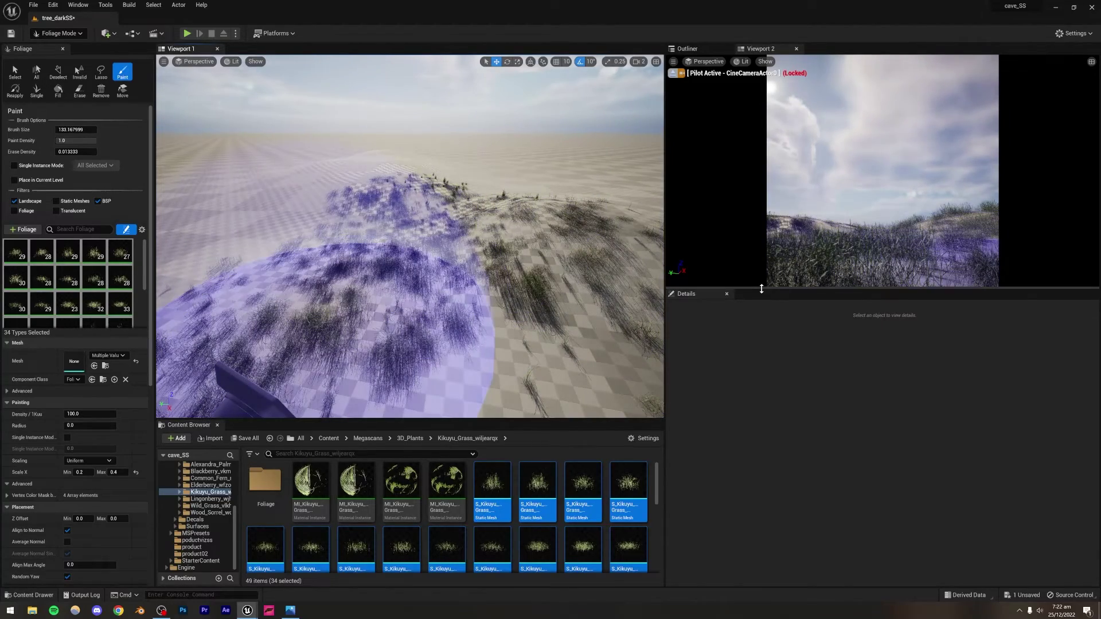
Enlarge Viewport 2 downwards over the Details area and switch Viewport 1 to Unlit shading.
left_click_drag(761, 289, 761, 451)
left_click(233, 62)
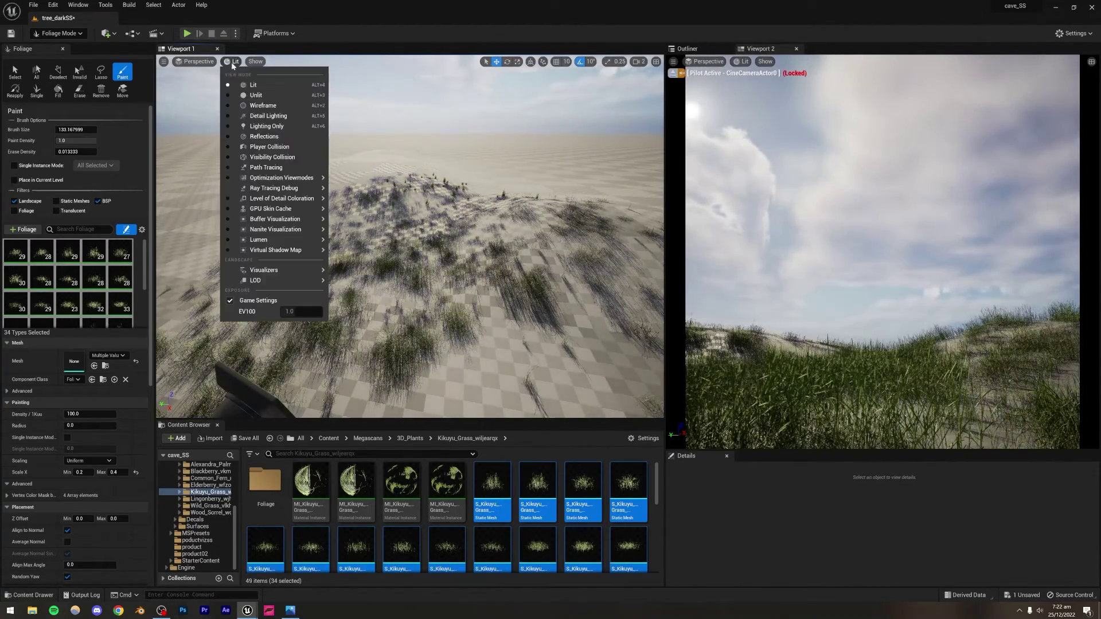
left_click(255, 96)
Undo the painted grass and view the bare hills in Viewport 1 from above and behind the camera.
key("ctrl+z")
key("ctrl+z")
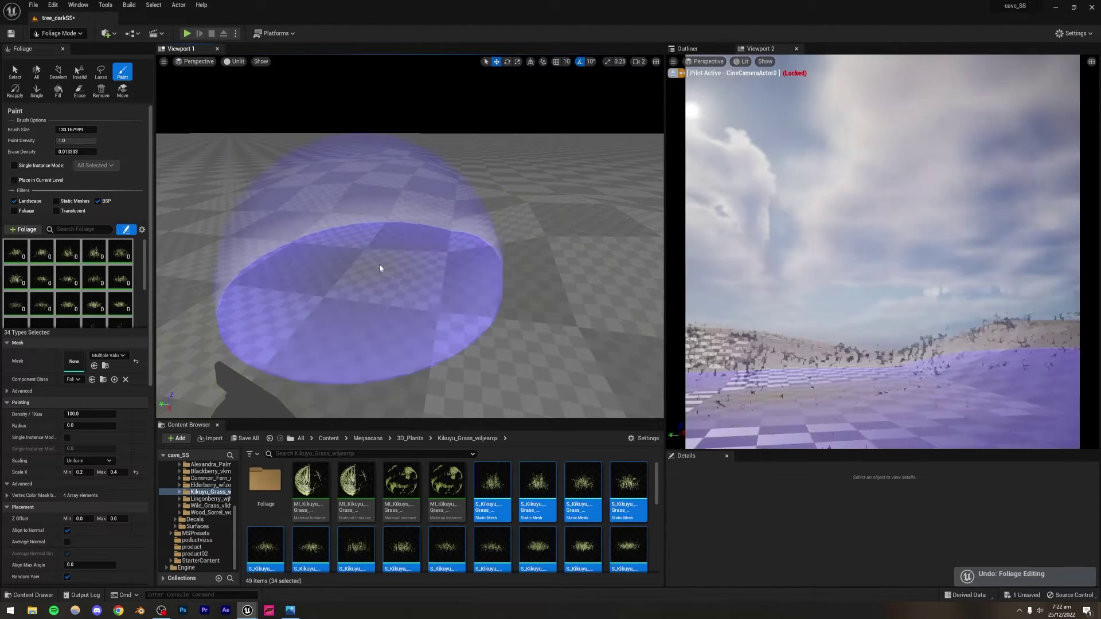
mouse_move(381, 268)
right_mouse_down()
mouse_move(383, 321)
mouse_move(361, 338)
mouse_move(344, 321)
right_mouse_up()
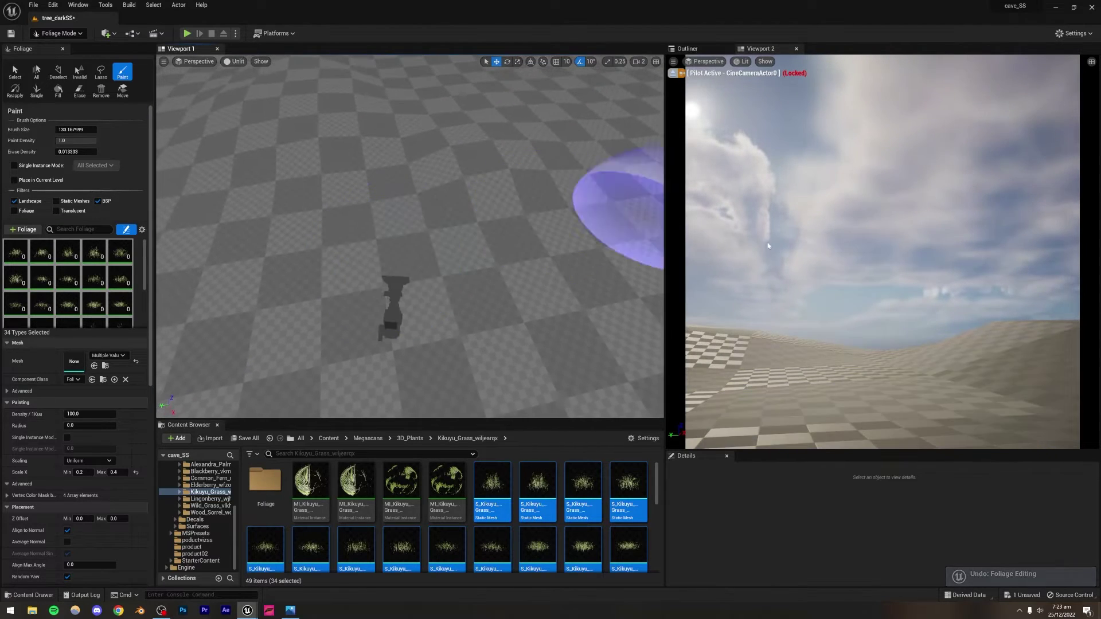
mouse_move(520, 184)
right_mouse_down()
mouse_move(525, 152)
mouse_move(514, 192)
mouse_move(500, 182)
right_mouse_up()
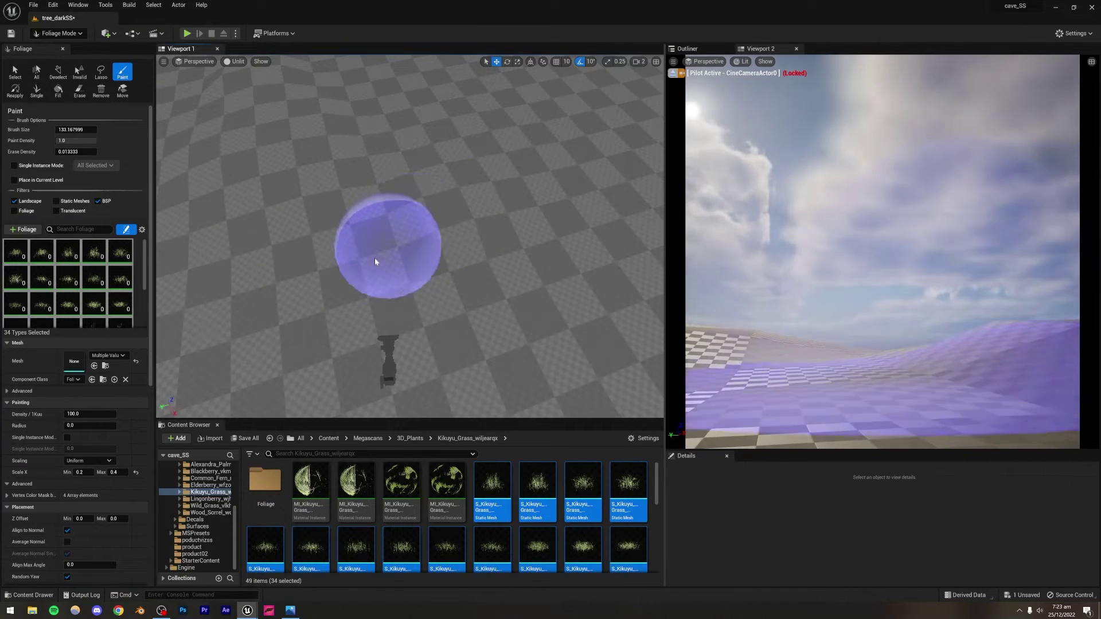
right_click_drag(304, 292, 293, 281)
left_click_drag(305, 291, 266, 315)
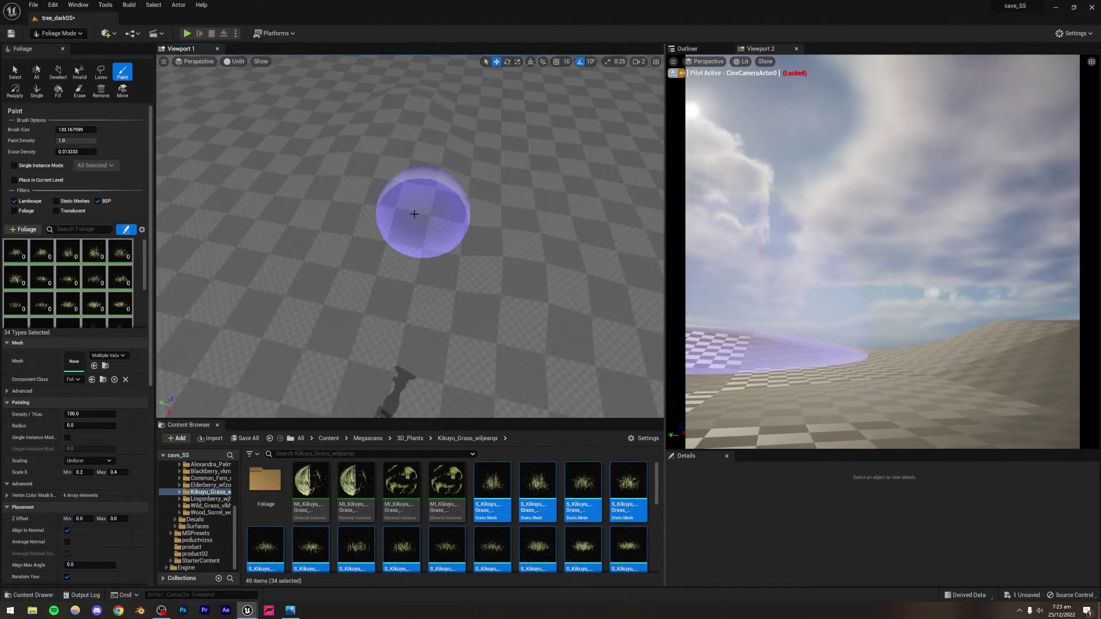
mouse_move(414, 213)
right_mouse_down()
mouse_move(414, 243)
mouse_move(436, 229)
right_mouse_up()
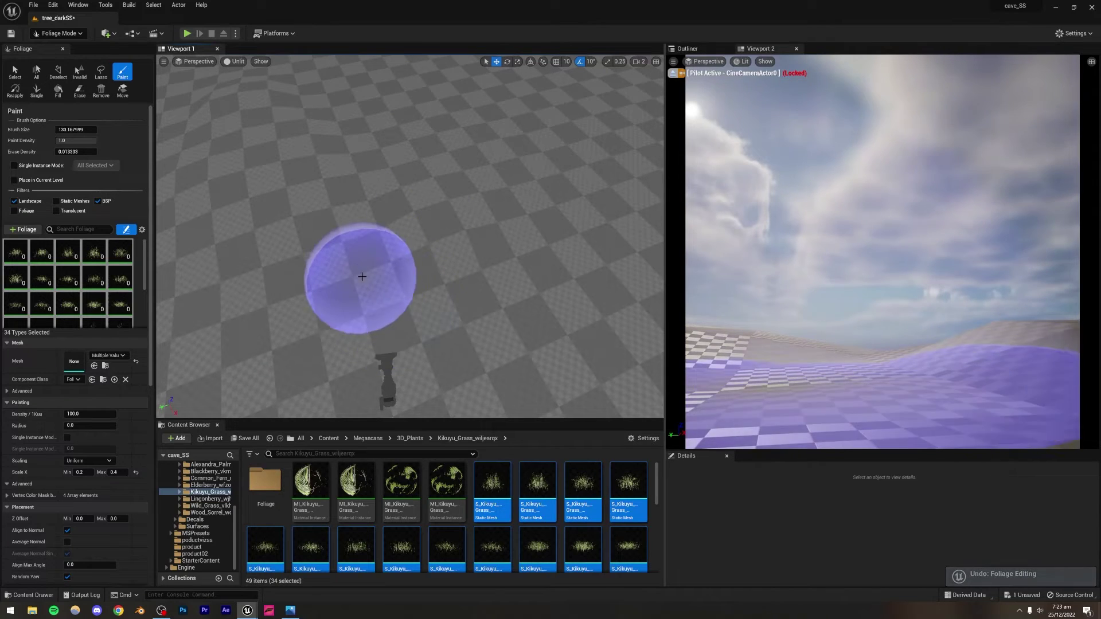
Try painting the smaller grass from the camera's foreground up to the far hills, and undo the strokes.
mouse_move(381, 298)
left_mouse_down()
mouse_move(364, 246)
mouse_move(287, 147)
mouse_move(319, 155)
mouse_move(324, 135)
mouse_move(442, 118)
left_mouse_up()
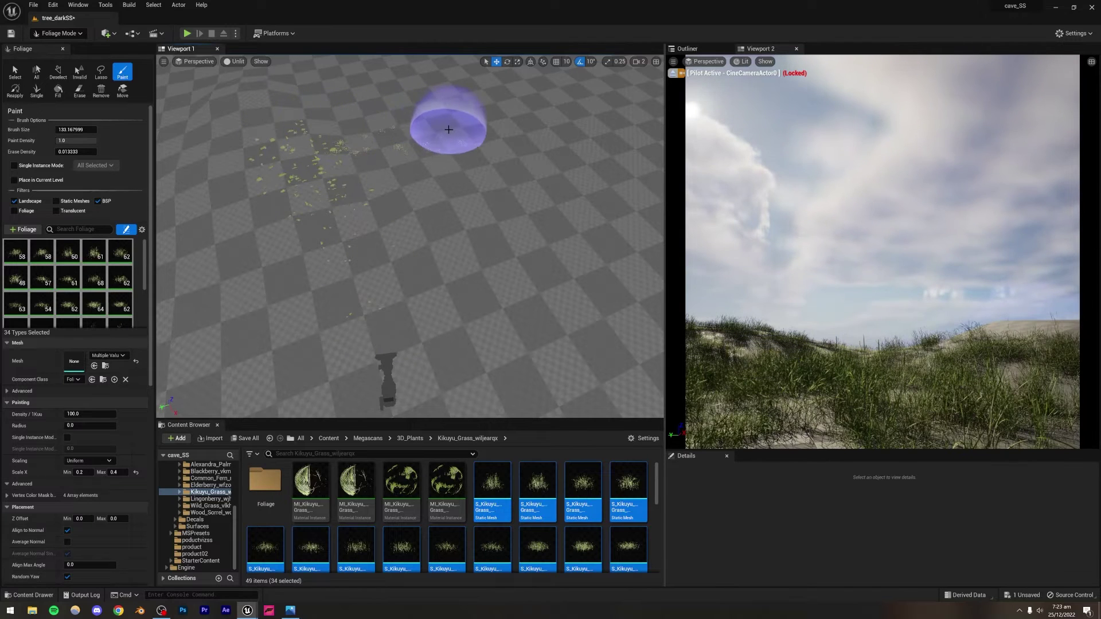
mouse_move(1025, 323)
left_mouse_down()
mouse_move(998, 337)
mouse_move(932, 333)
mouse_move(908, 380)
left_mouse_up()
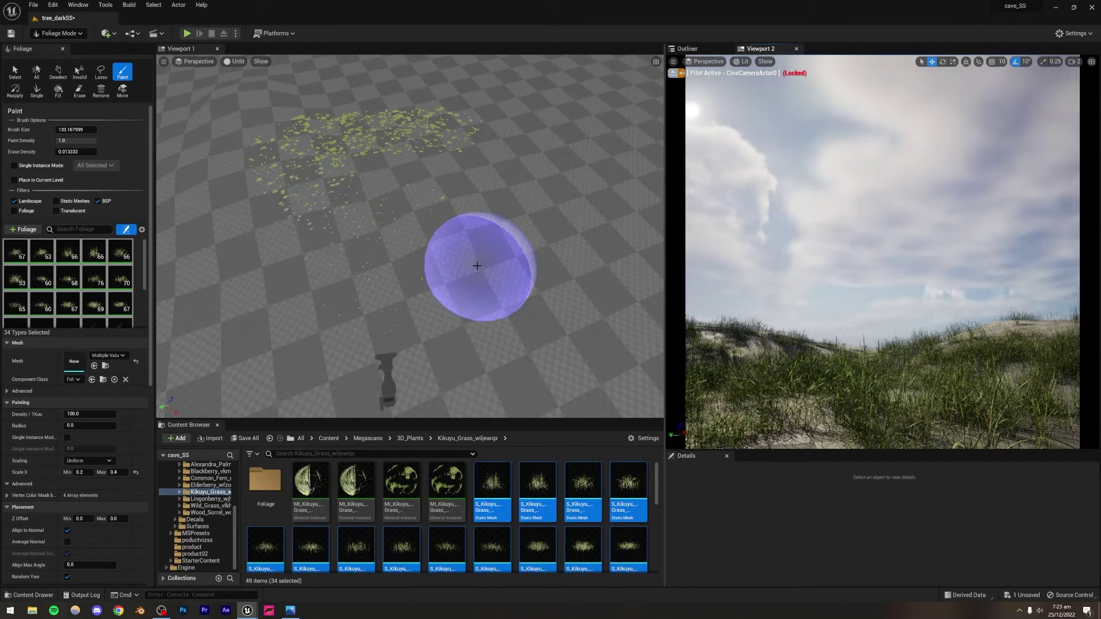
key("ctrl+z")
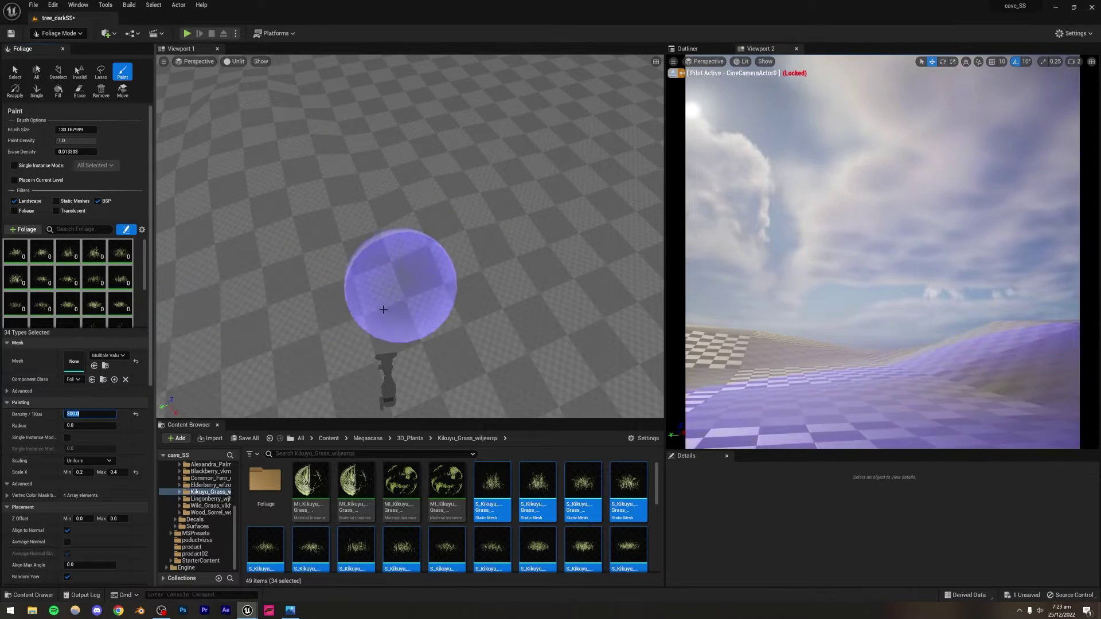
Paint the selected Kikuyu Grass types from the camera's foreground up to the far hills, and return to Selection mode.
mouse_move(386, 304)
left_mouse_down()
mouse_move(330, 228)
mouse_move(381, 166)
mouse_move(546, 118)
mouse_move(427, 184)
mouse_move(348, 190)
mouse_move(438, 177)
mouse_move(438, 201)
mouse_move(405, 248)
mouse_move(452, 218)
mouse_move(393, 198)
mouse_move(275, 192)
mouse_move(435, 195)
mouse_move(362, 152)
left_mouse_up()
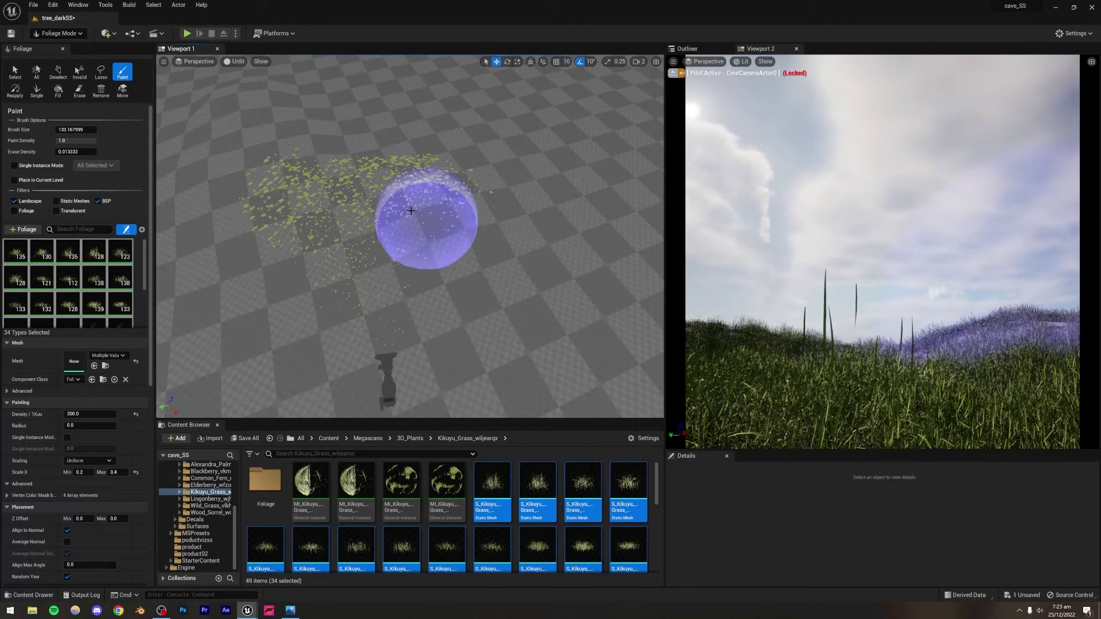
left_click(59, 33)
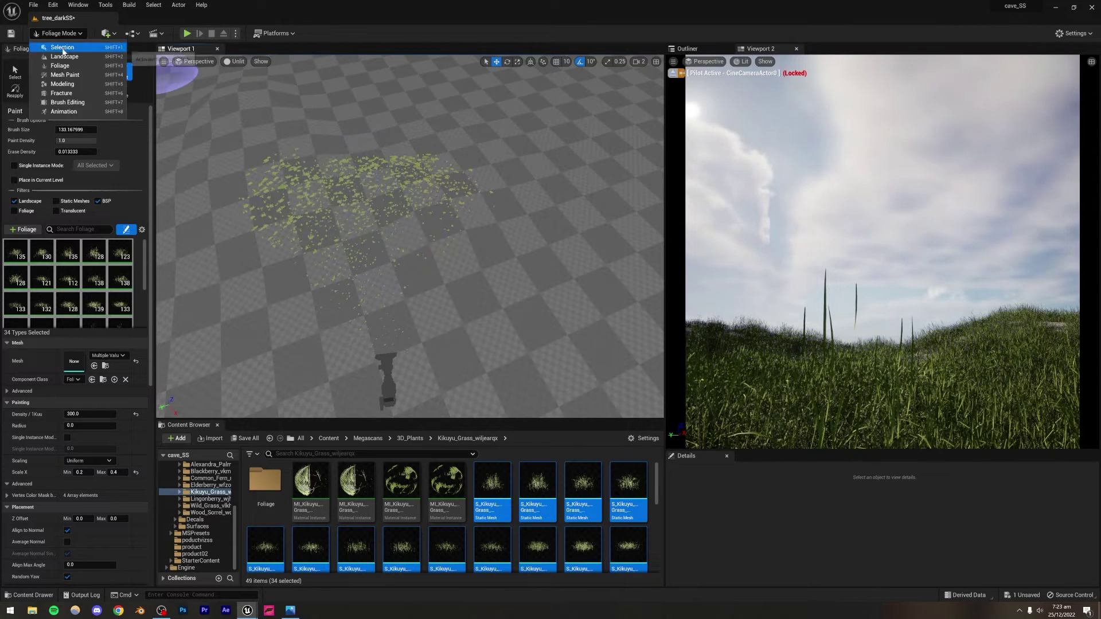
left_click(60, 45)
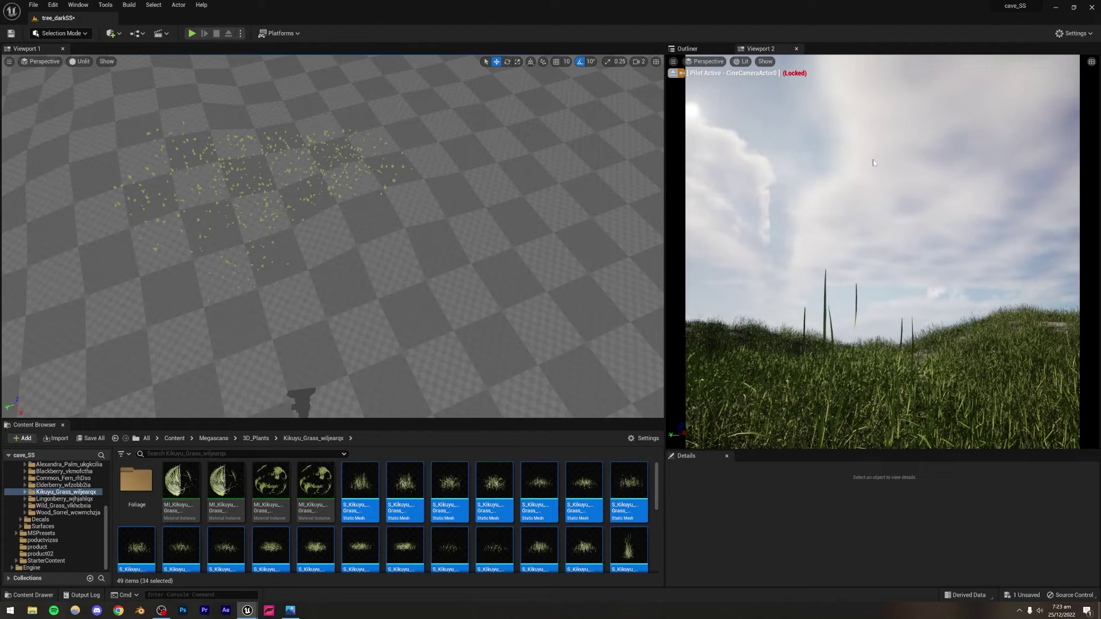
Switch Viewport 1 to Lit shading and examine the painted grass coverage and the bare ground around it.
left_click(77, 61)
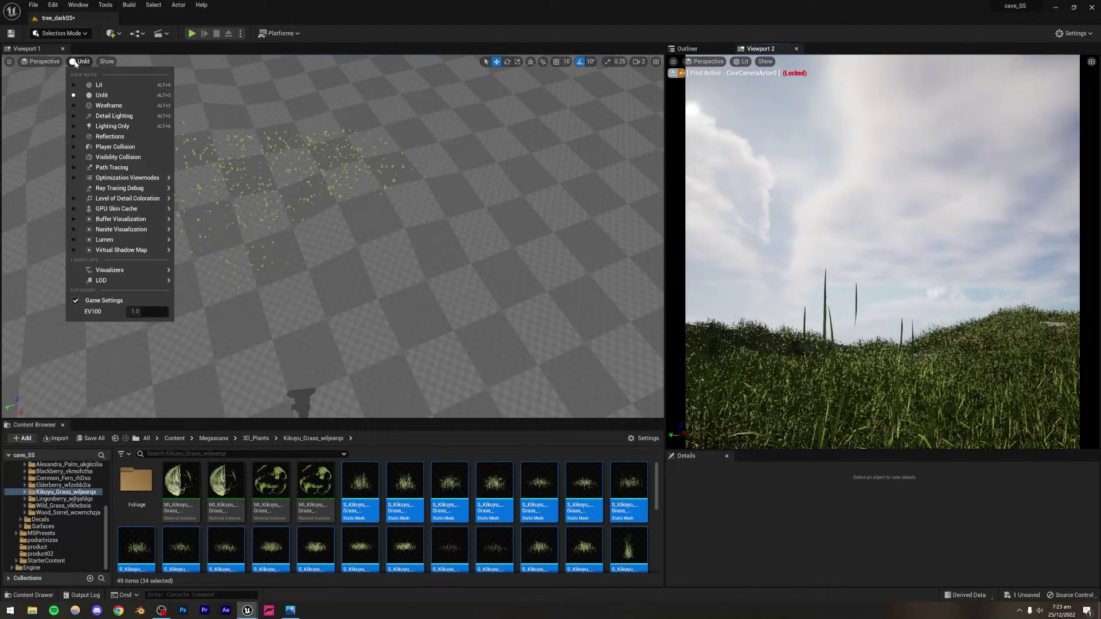
left_click(98, 86)
right_click_drag(383, 261, 381, 367)
key("w")
right_click_drag(370, 211, 371, 153)
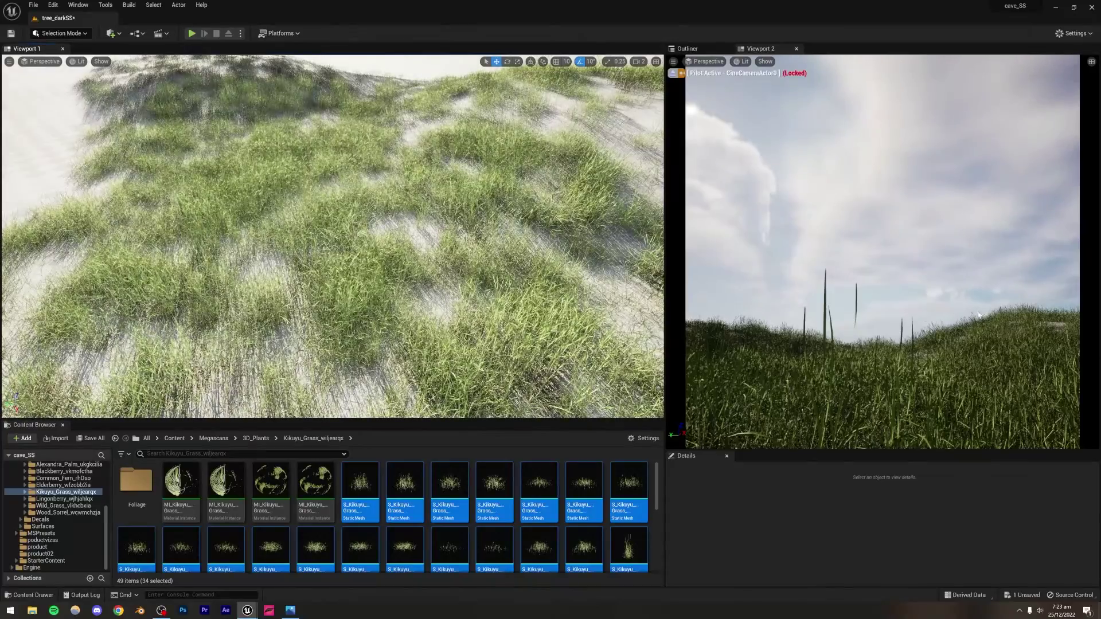
mouse_move(435, 331)
right_mouse_down()
mouse_move(430, 340)
mouse_move(423, 320)
right_mouse_up()
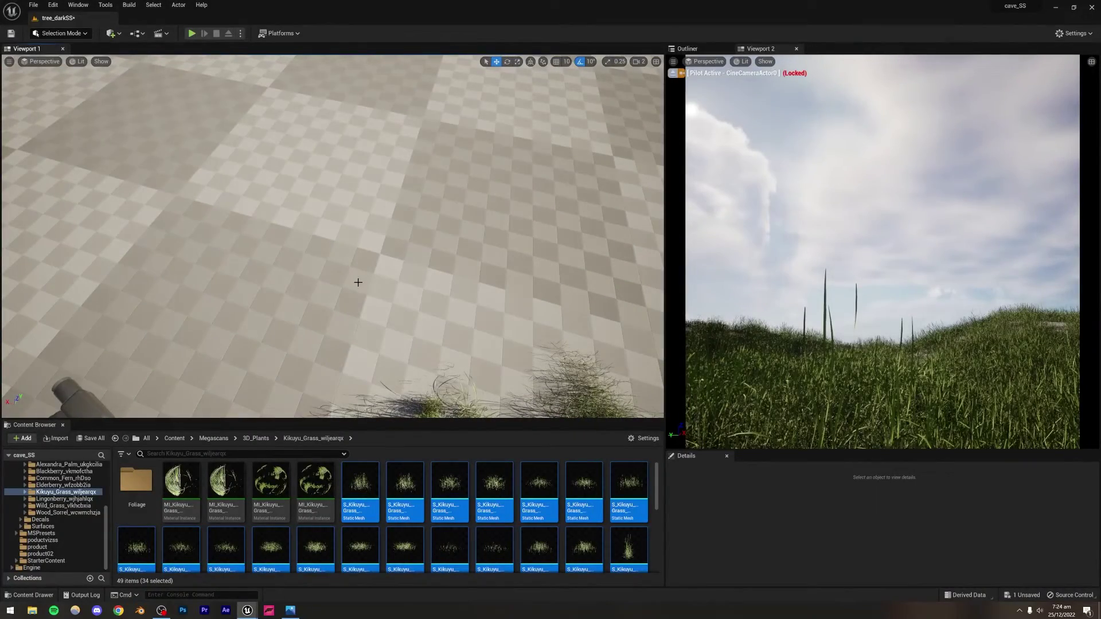
right_click_drag(332, 274, 332, 274)
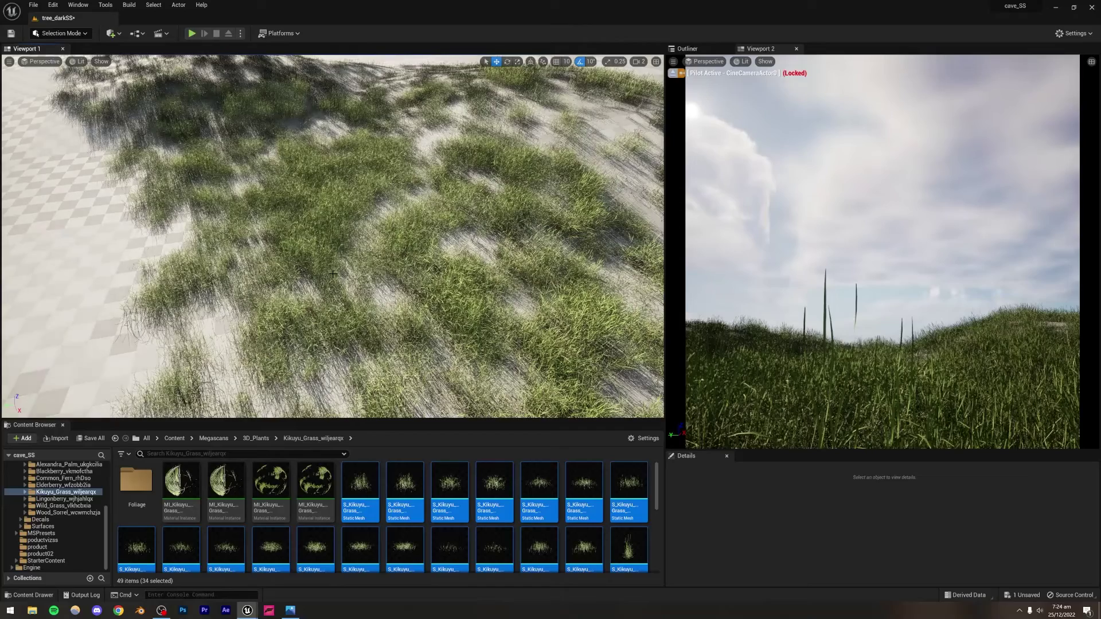
Add the Low Quality Mossy Grass surface to the project from Quixel Bridge and close Bridge.
left_click(22, 439)
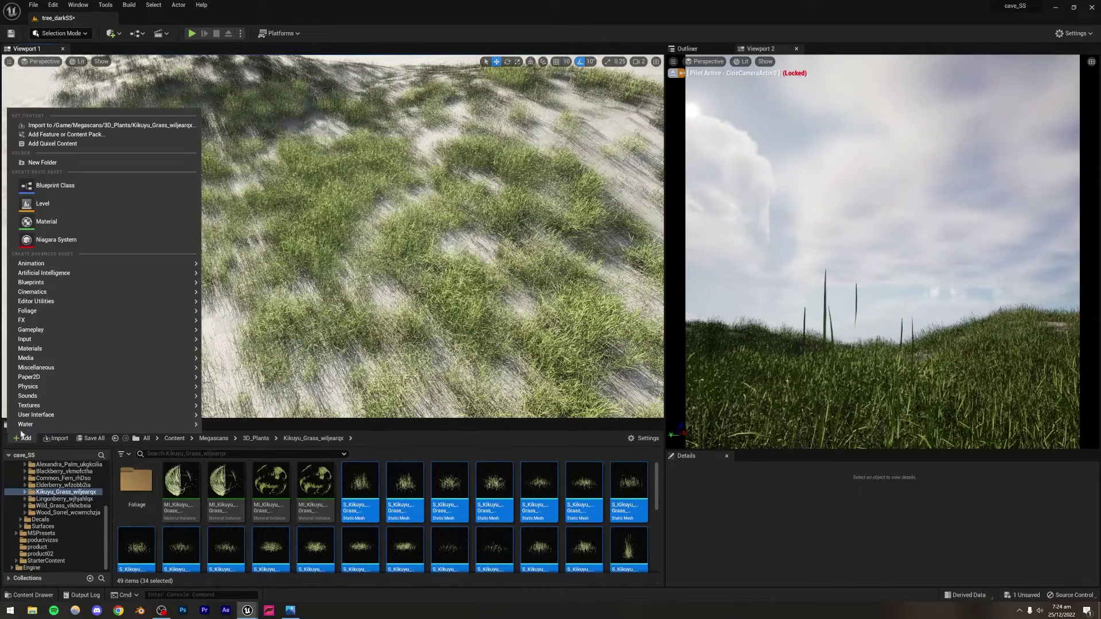
left_click(53, 143)
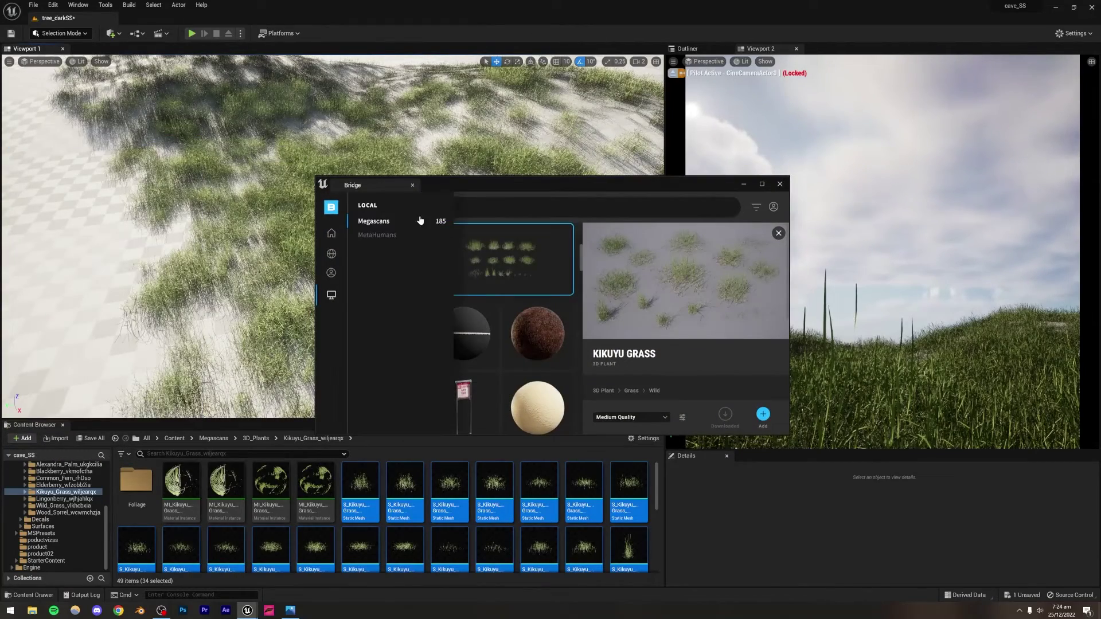
left_click(378, 262)
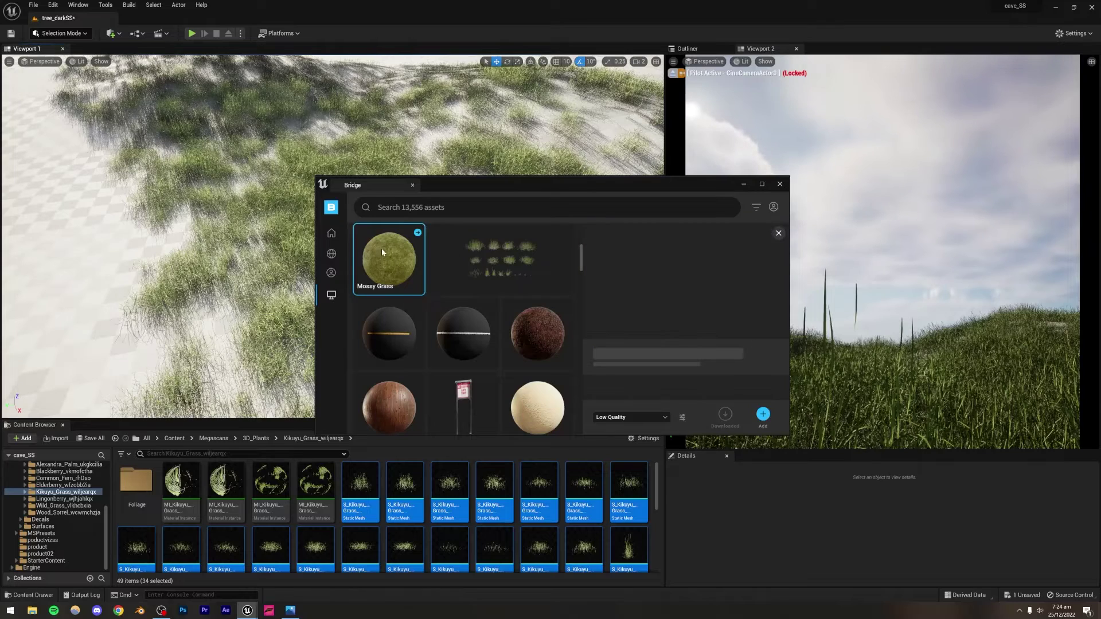
left_click(762, 415)
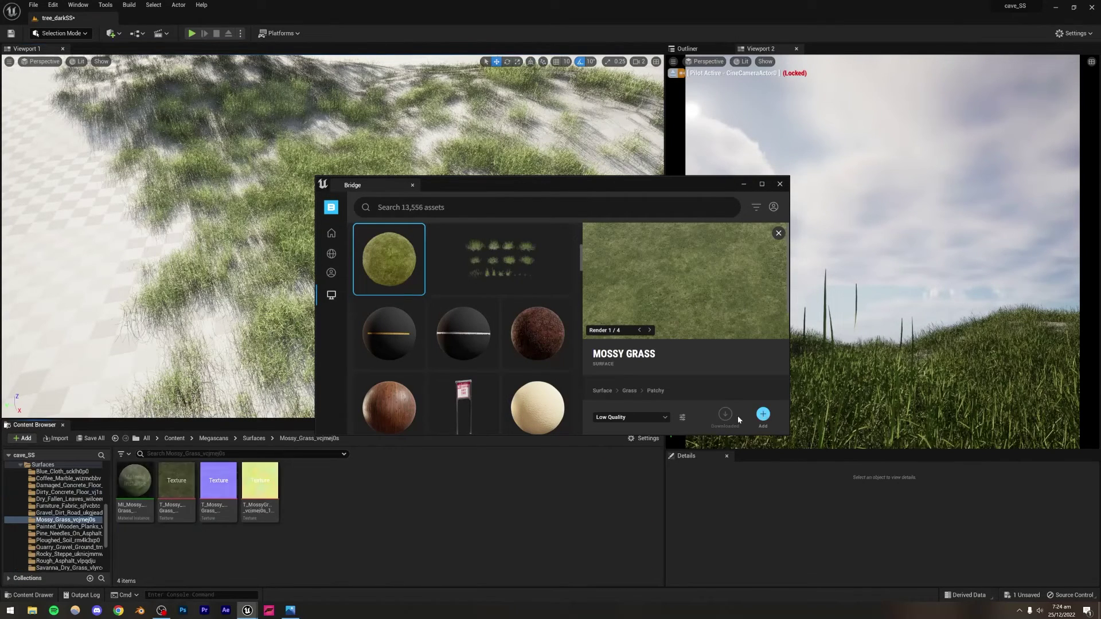
left_click(780, 184)
Assign the Mossy Grass material instance as the landscape's Landscape Material and deselect the landscape.
left_click(65, 271)
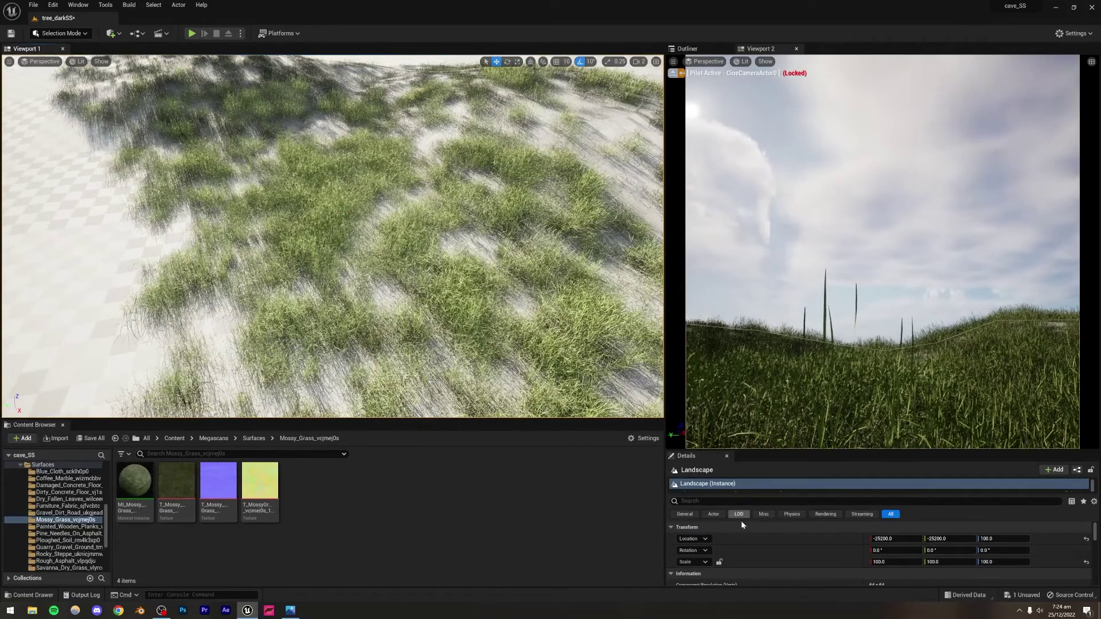
scroll(772, 543, "down", 2)
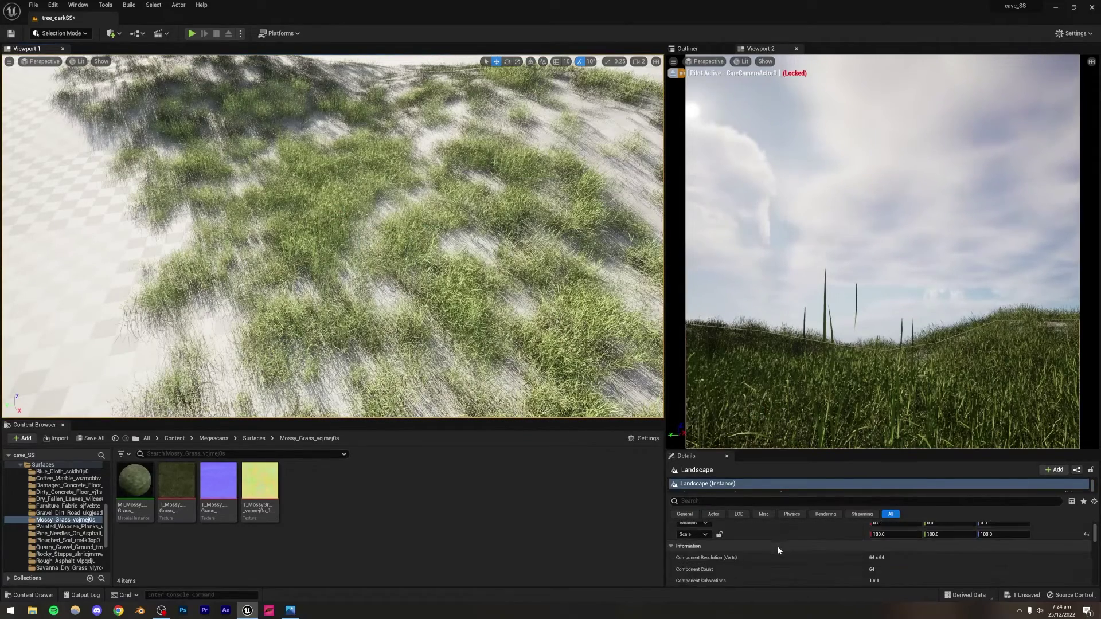
scroll(777, 546, "down", 5)
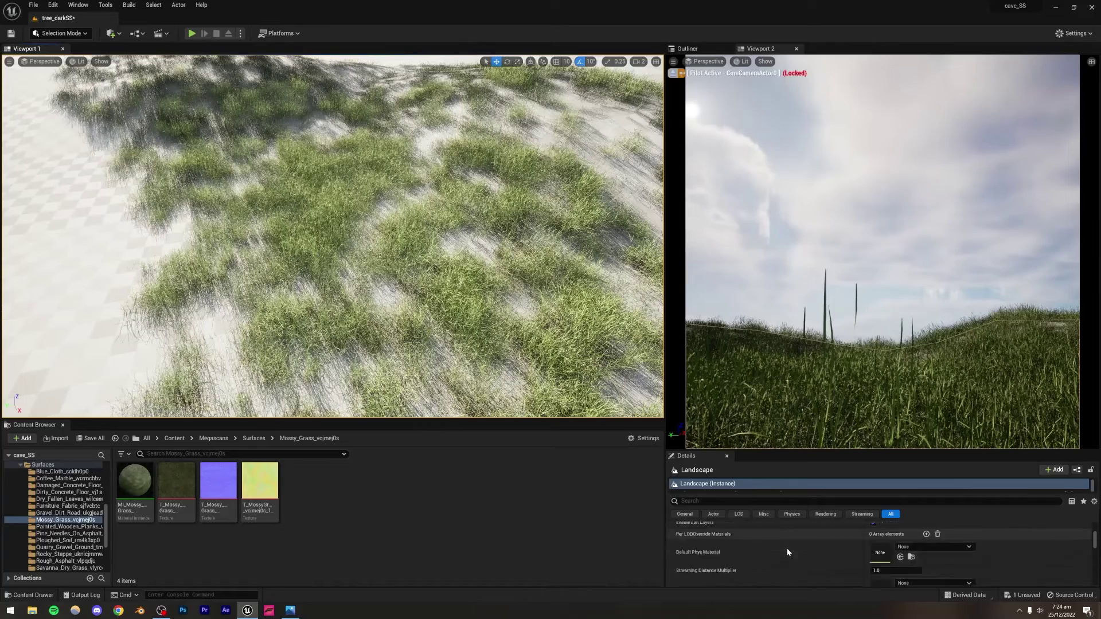
scroll(786, 548, "down", 3)
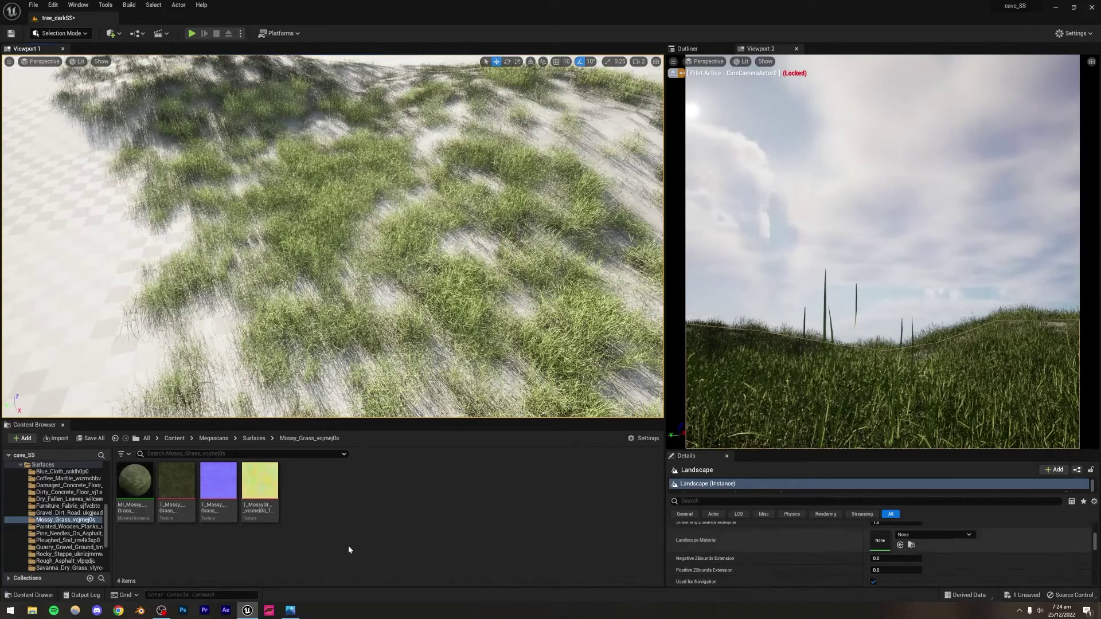
left_click_drag(135, 484, 882, 540)
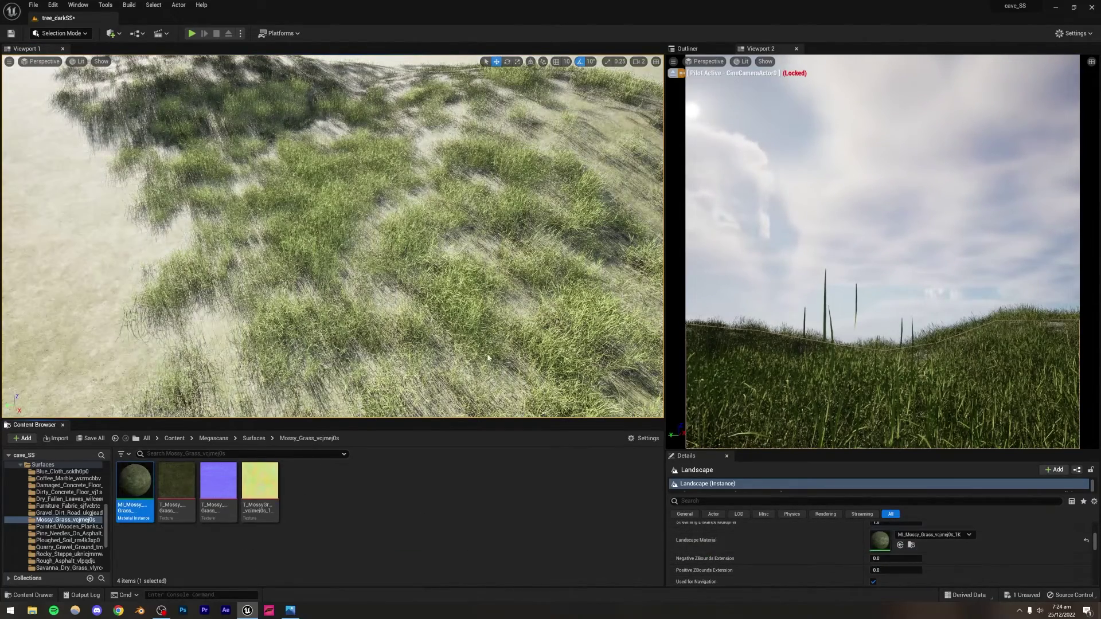
left_click(959, 309)
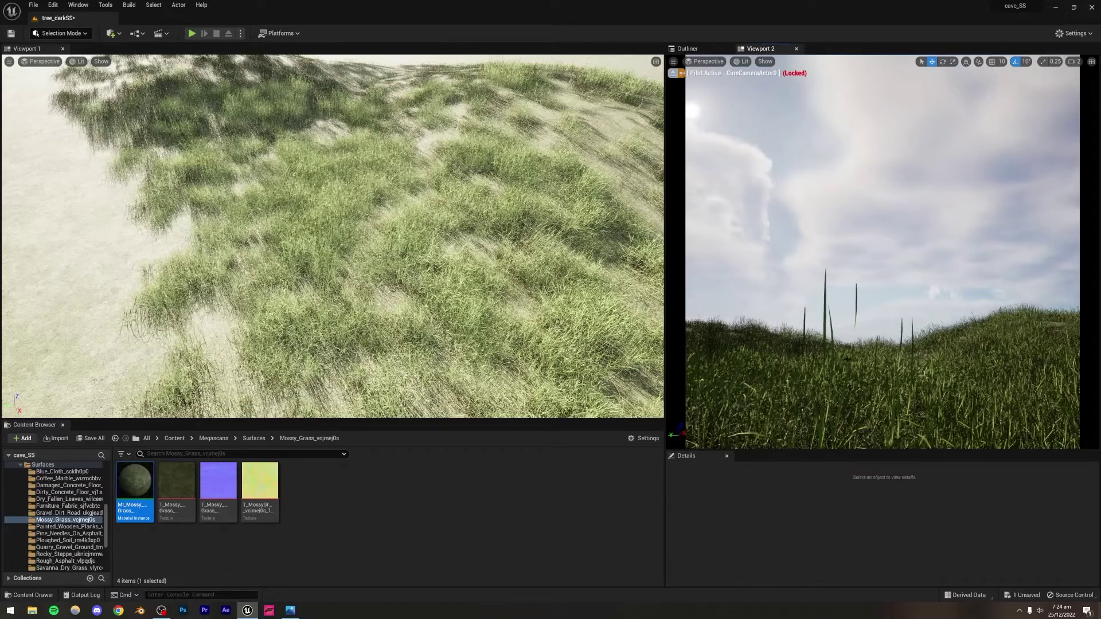
Undo the stray foreground erasure, erase the grass blades around the camera lens in Foliage mode, and return to Selection mode.
right_click_drag(438, 260, 519, 312)
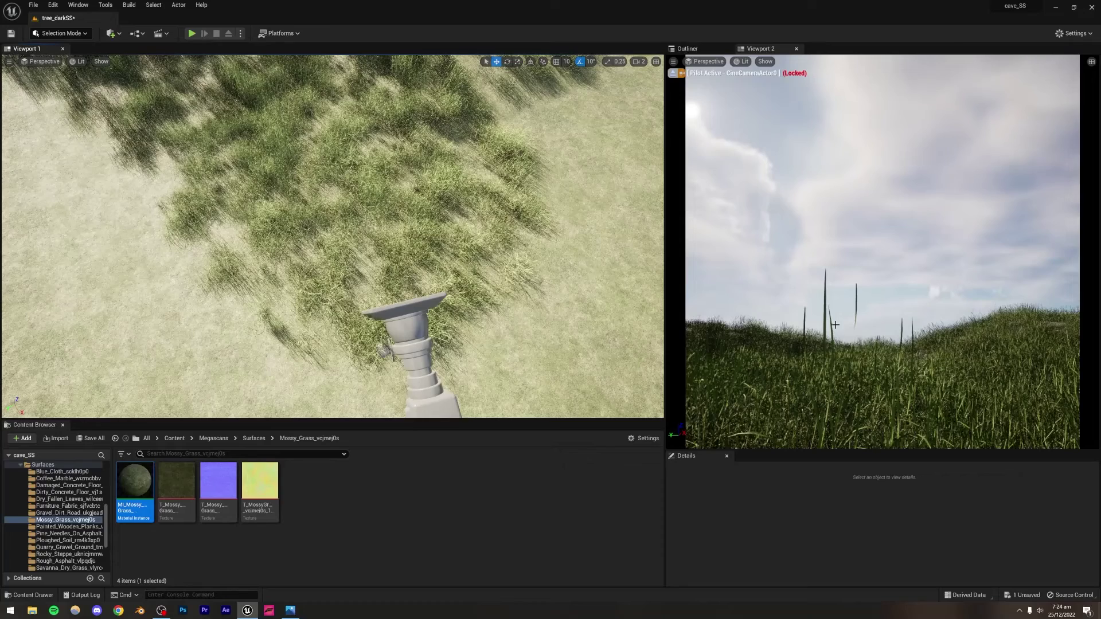
left_click(84, 35)
left_click(75, 69)
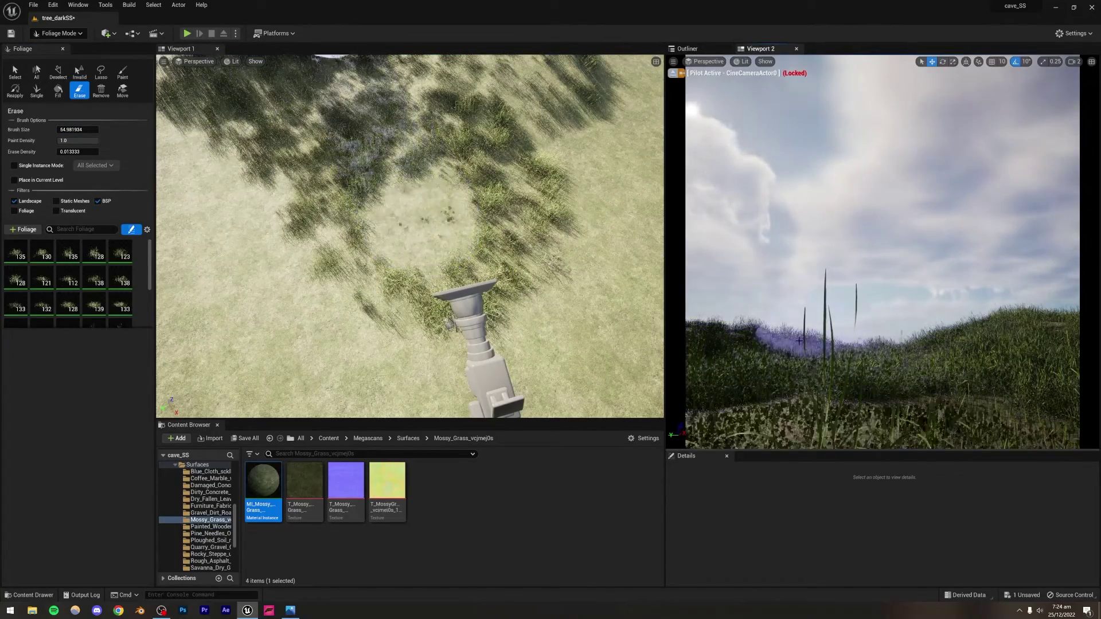
key("ctrl+z")
mouse_move(418, 283)
right_mouse_down()
mouse_move(516, 282)
mouse_move(476, 283)
mouse_move(528, 278)
mouse_move(619, 240)
right_mouse_up()
key("w")
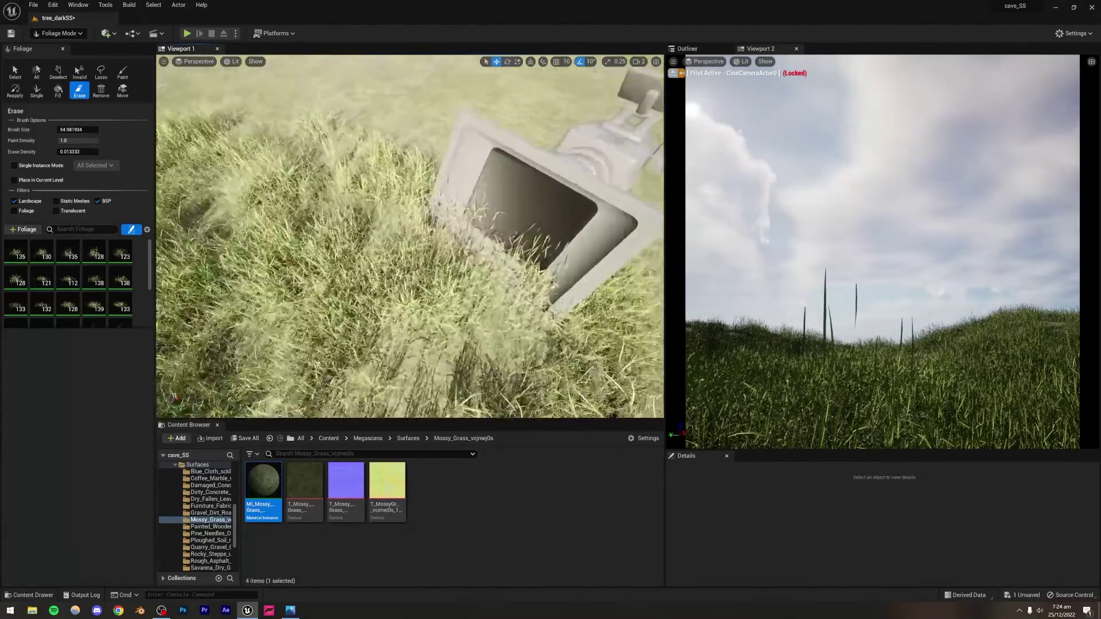
right_click_drag(410, 252, 449, 225)
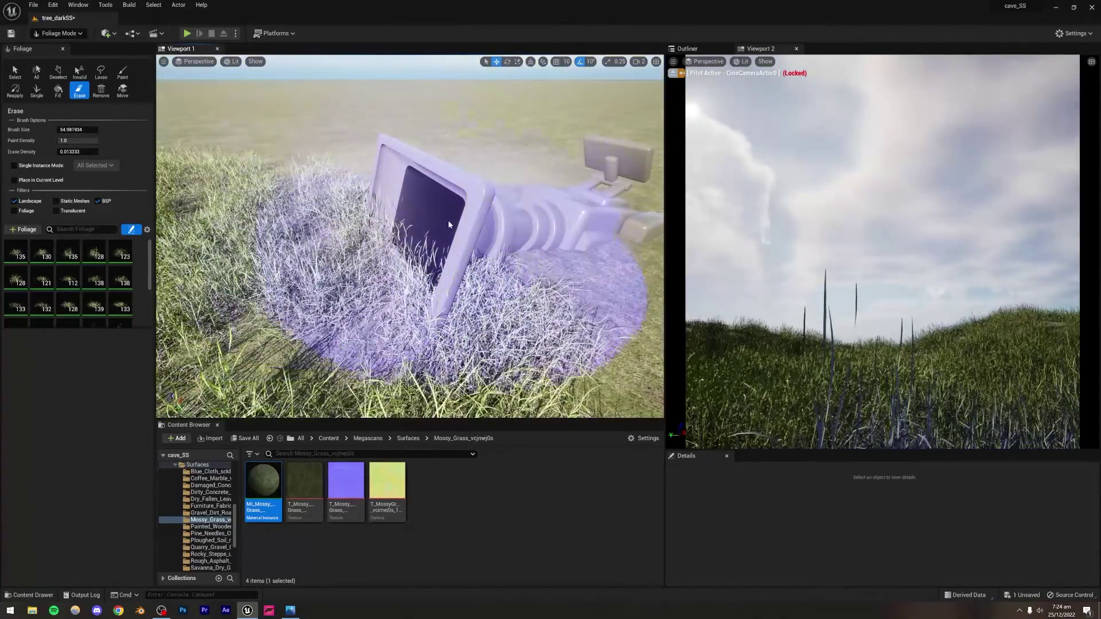
left_click_drag(459, 218, 454, 223)
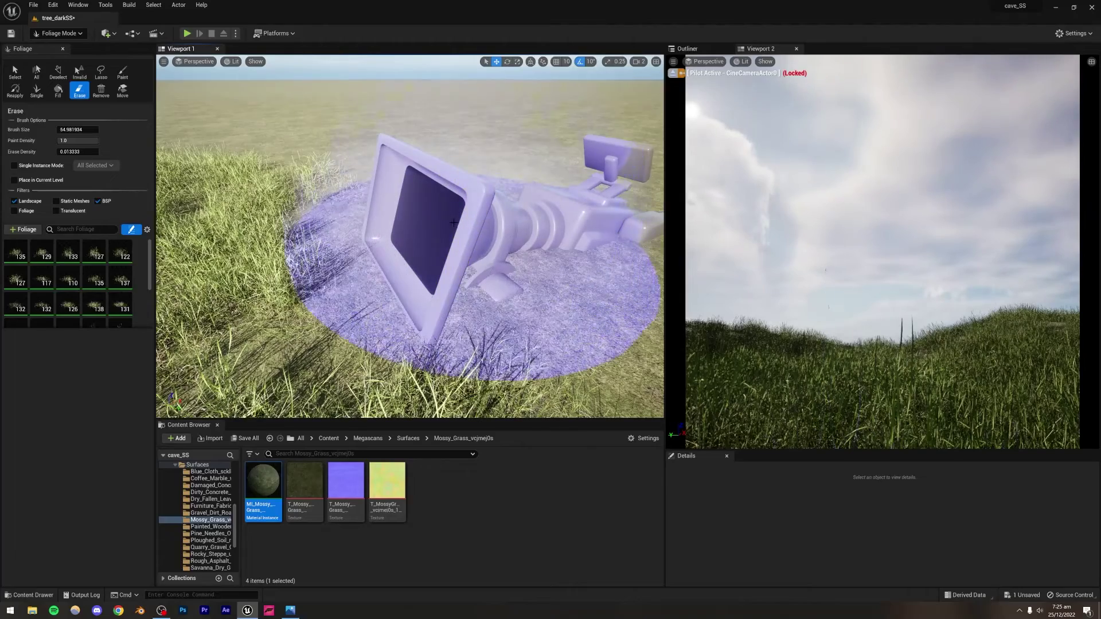
left_click(37, 73)
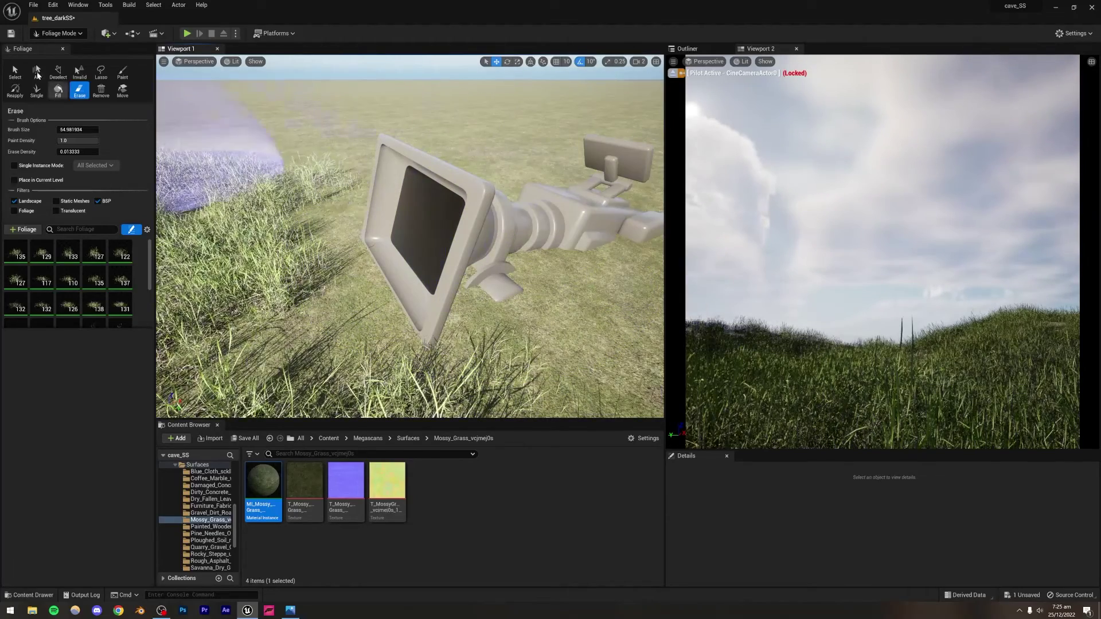
left_click(61, 34)
left_click(54, 46)
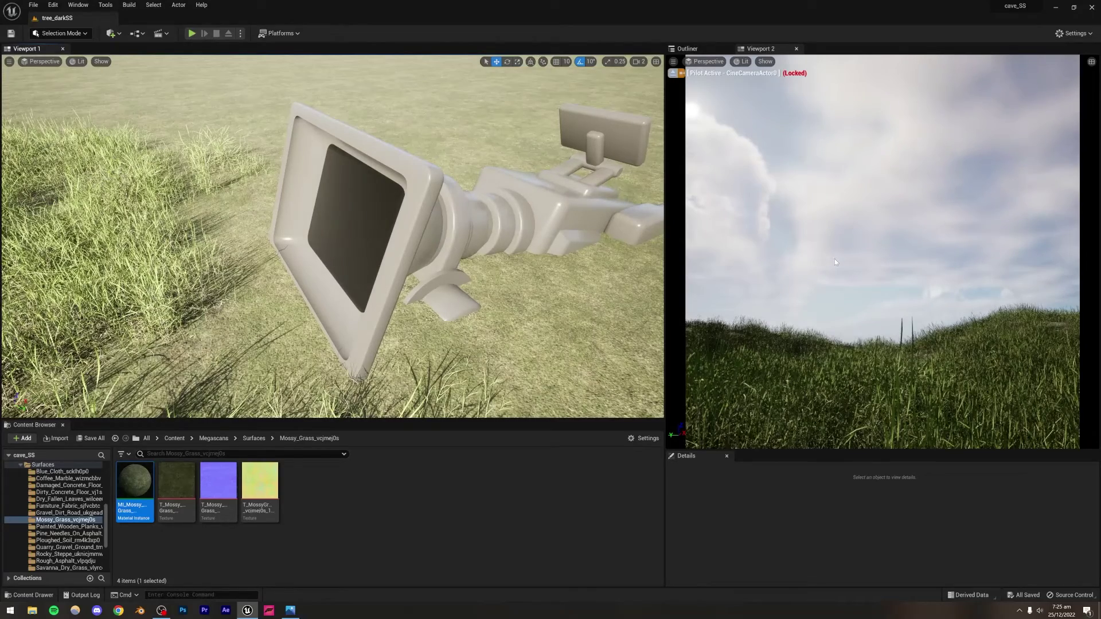
Enter Landscape Sculpt mode, view the hills from above and behind the camera, and set Viewport 1 to Unlit shading.
left_click(60, 33)
left_click(51, 62)
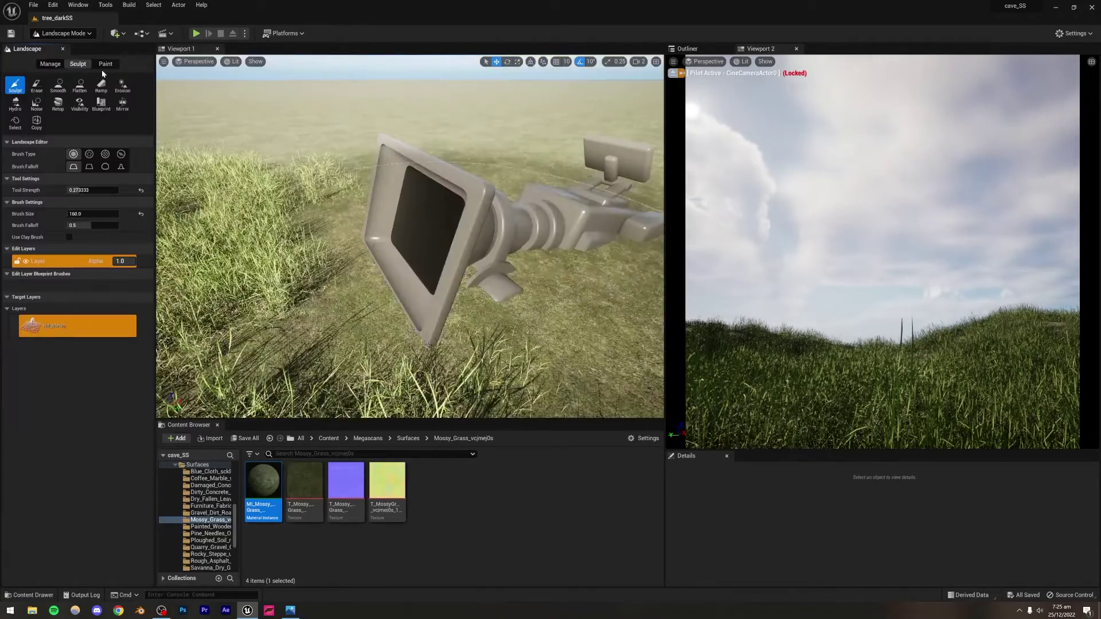
right_click_drag(409, 236, 281, 247)
left_click(232, 61)
left_click(258, 92)
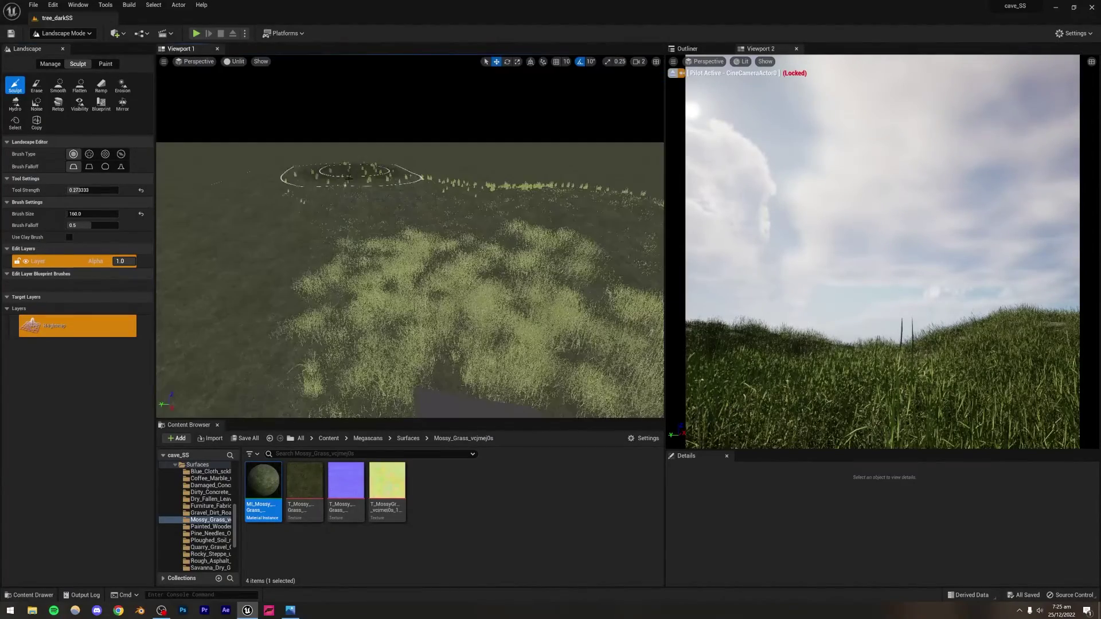
Raise the hills on both sides of the camera view with the Sculpt brush, undo the last stroke, and return to Selection mode.
mouse_move(356, 182)
left_mouse_down()
mouse_move(367, 177)
mouse_move(355, 182)
left_mouse_up()
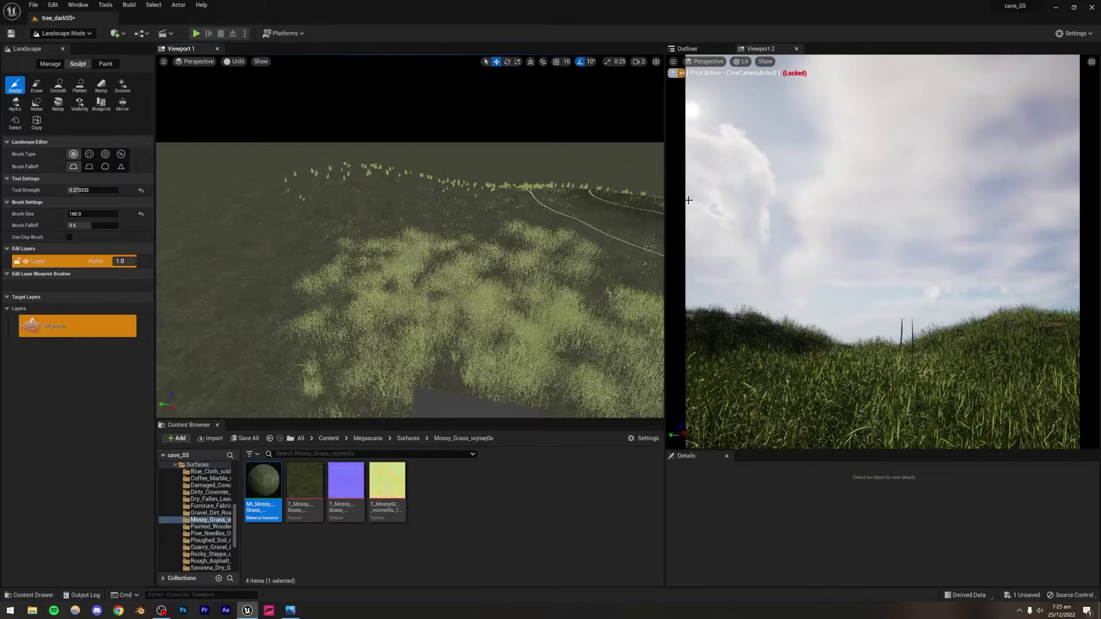
left_click_drag(1032, 349, 1059, 324)
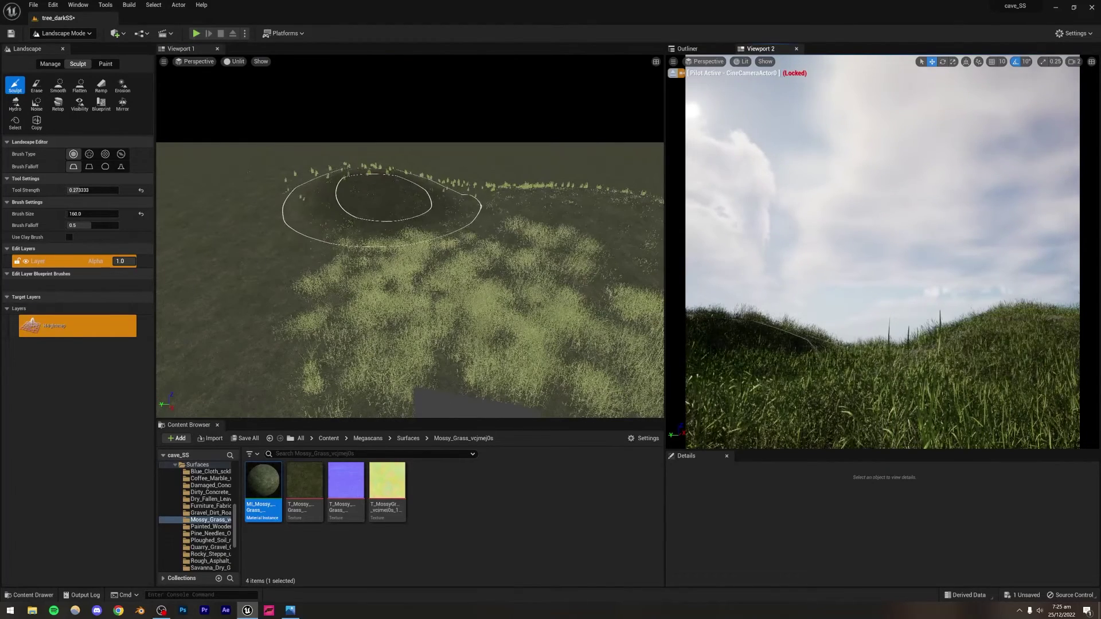
mouse_move(733, 327)
left_mouse_down()
mouse_move(746, 321)
mouse_move(748, 335)
left_mouse_up()
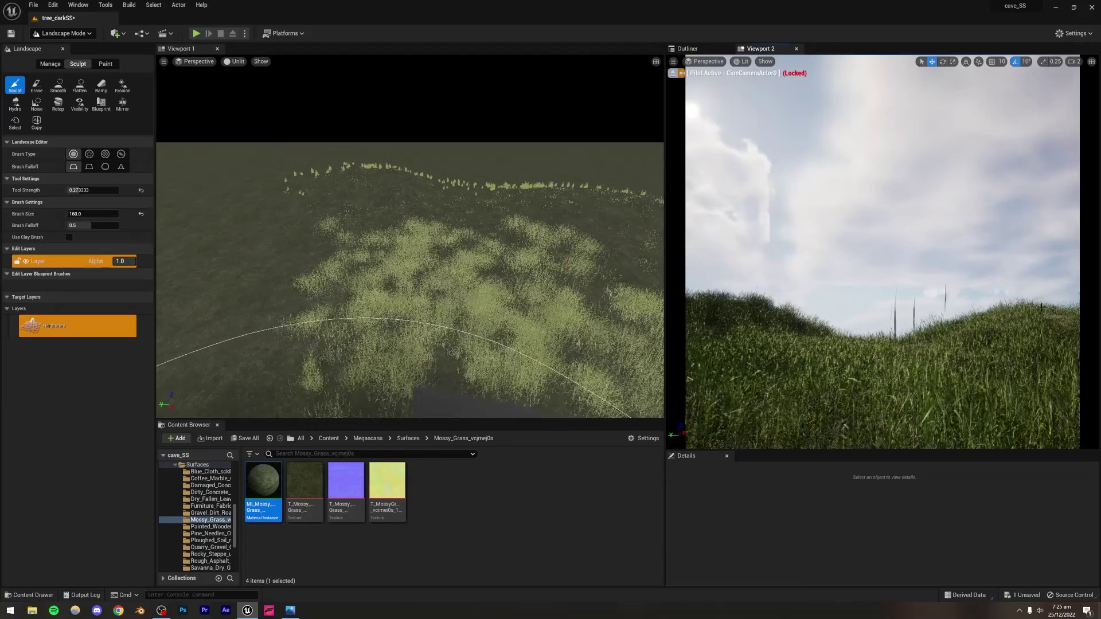
key("ctrl+z")
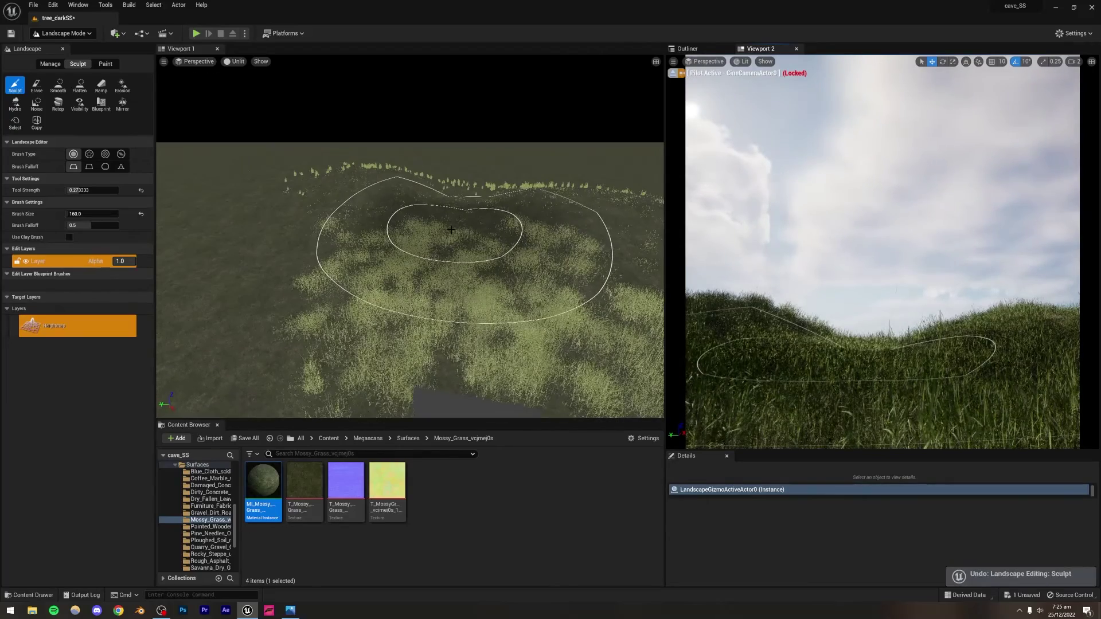
key("s")
right_click_drag(450, 195, 487, 151)
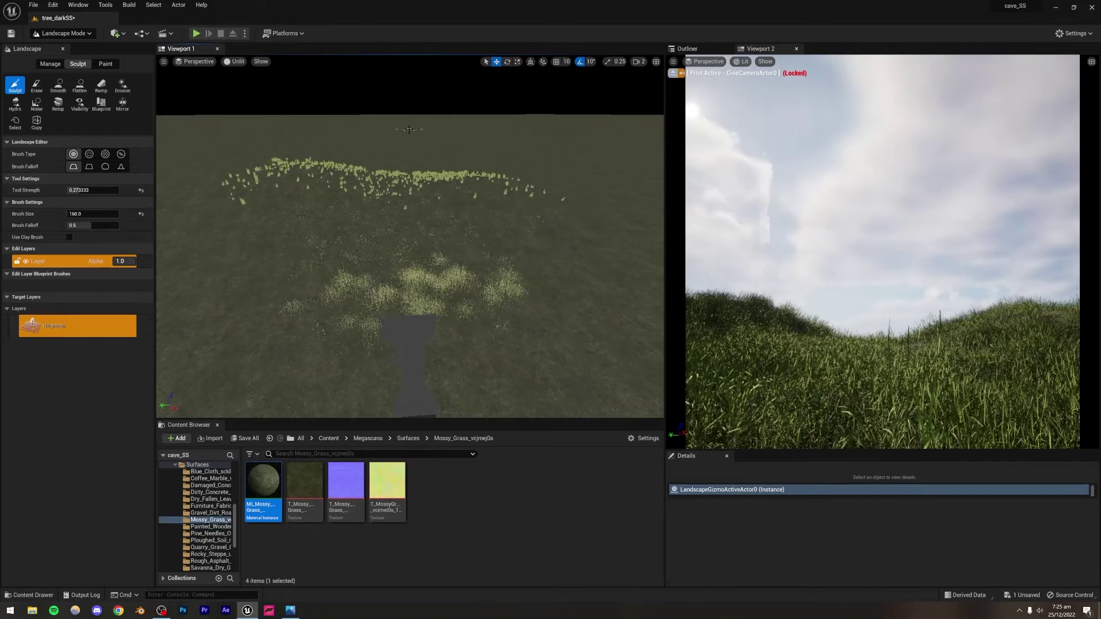
left_click(67, 38)
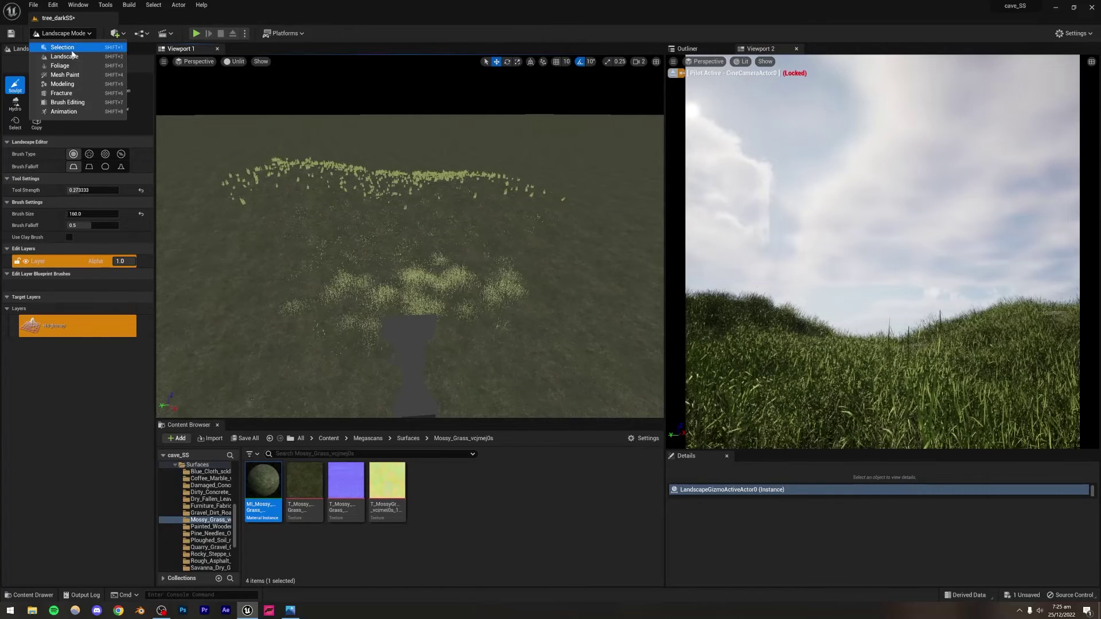
left_click(70, 44)
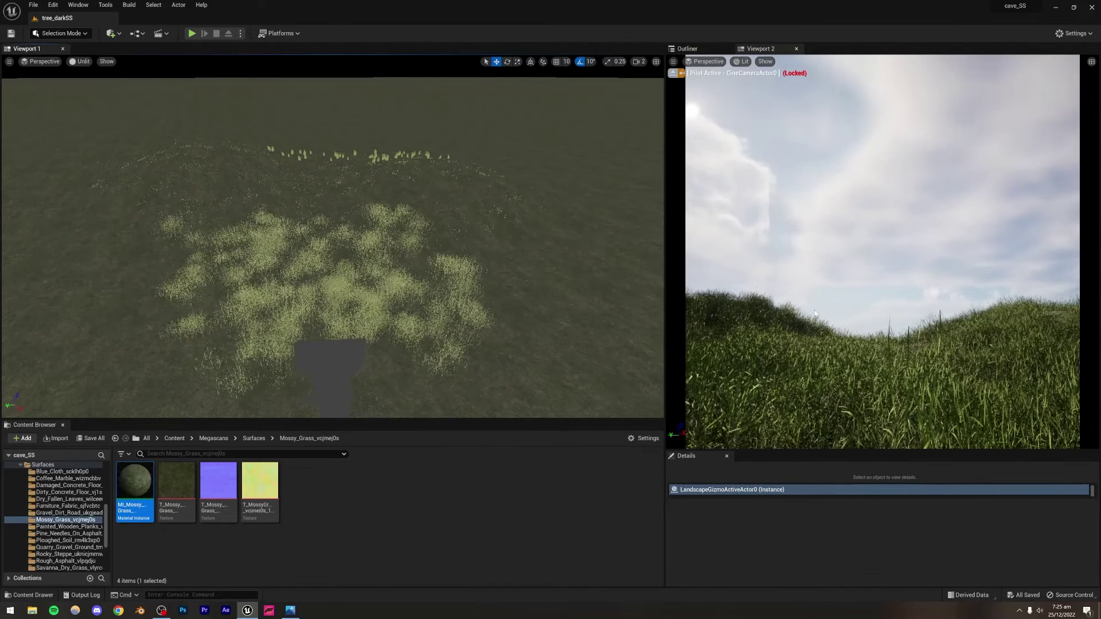
Preview the camera view in Viewport 2 with Path Tracing, and set it back to Lit.
left_click(819, 251)
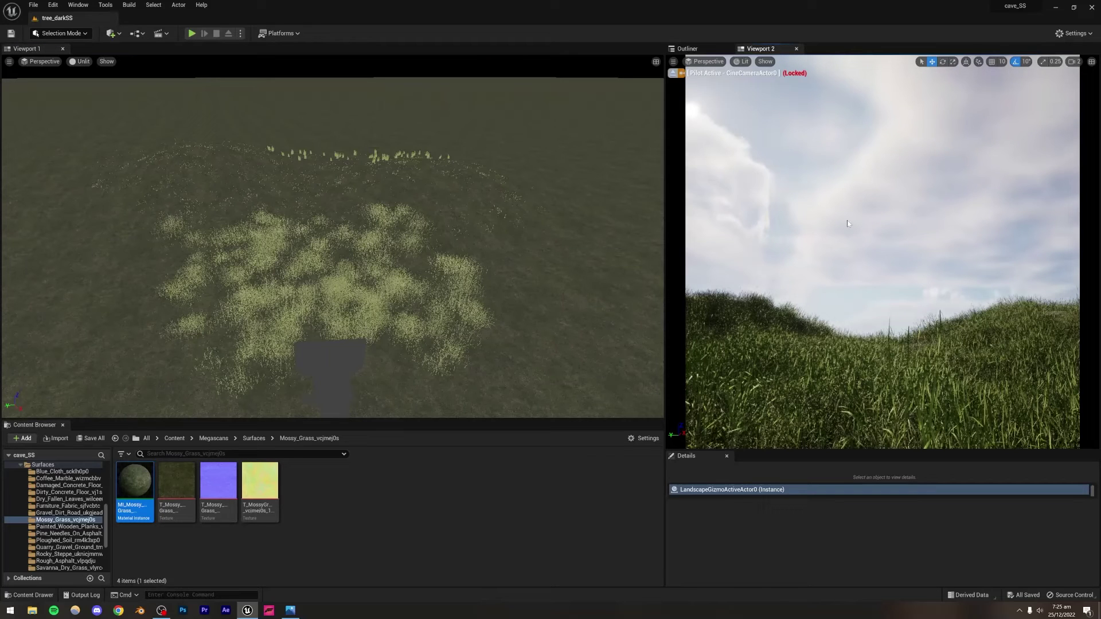
left_click(740, 61)
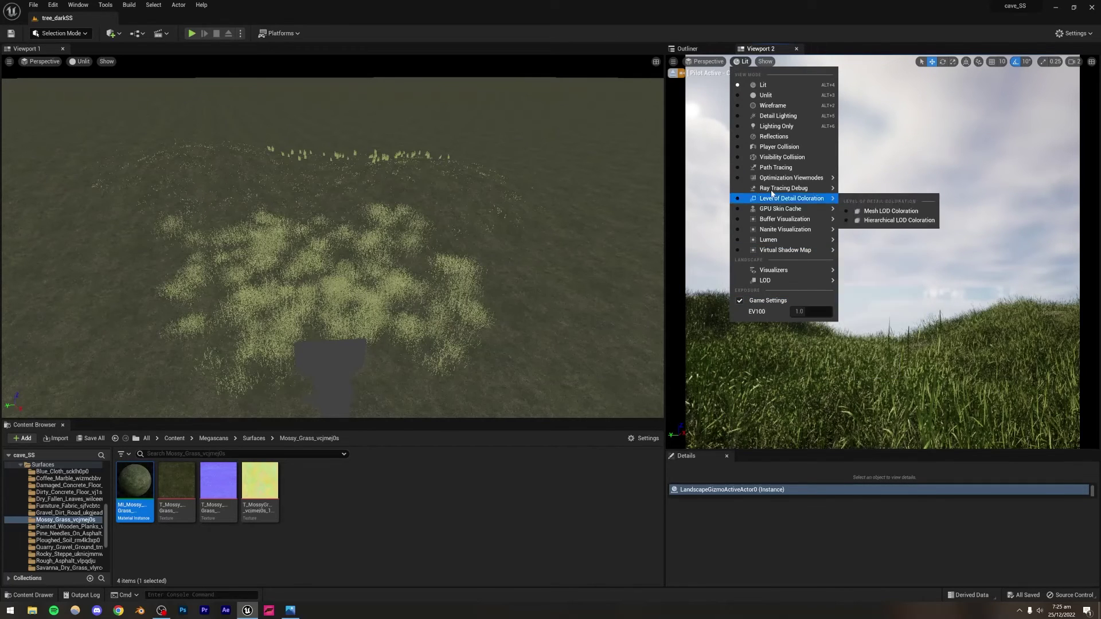
left_click(766, 170)
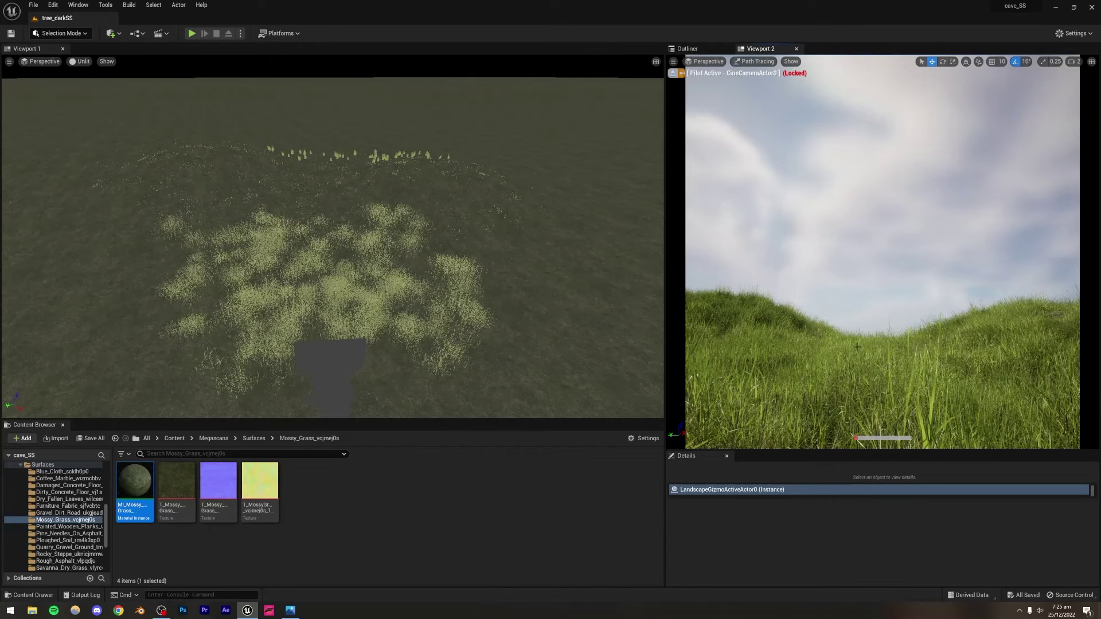
left_click(744, 61)
left_click(757, 92)
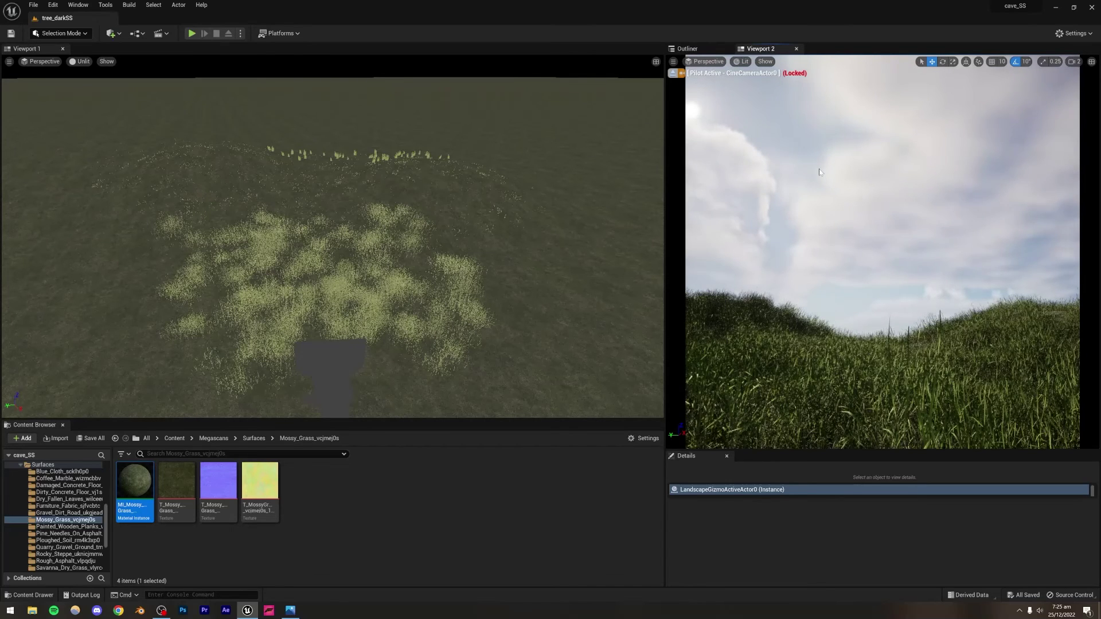
Show the Outliner with Viewport 1 in Lit shading, and switch to the image viewer to check the tree.PNG reference.
left_click(717, 50)
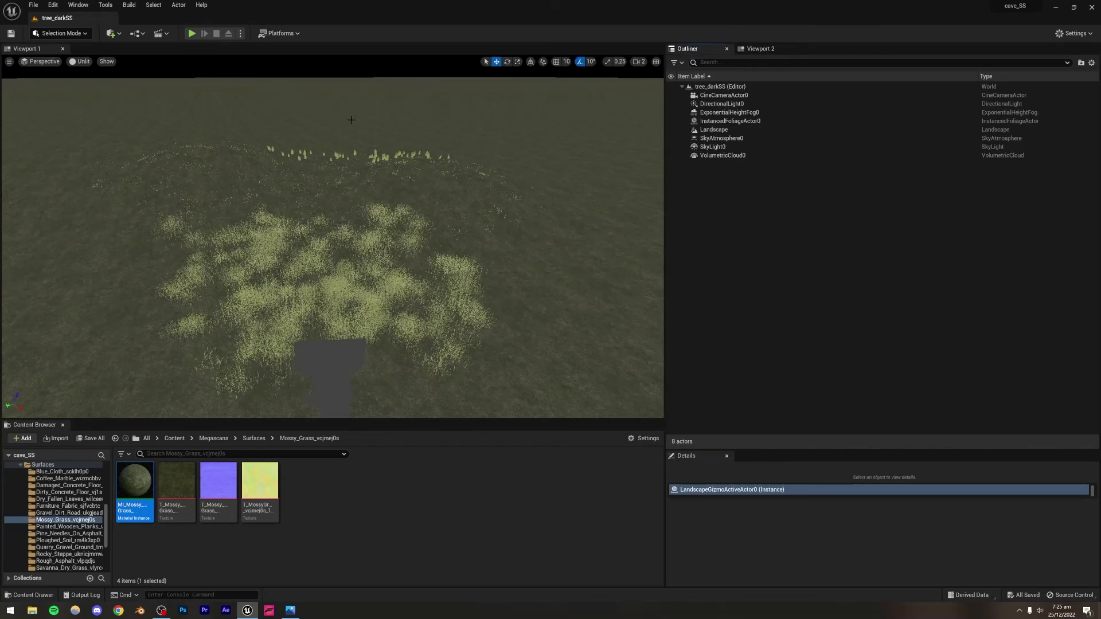
left_click(75, 61)
left_click(86, 85)
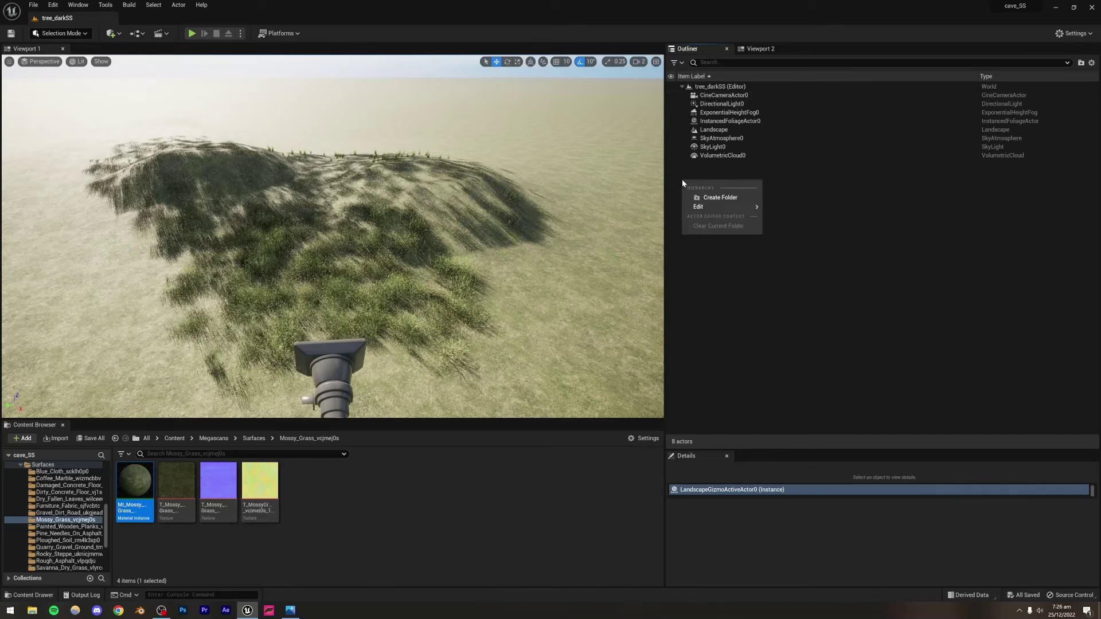
left_click(297, 614)
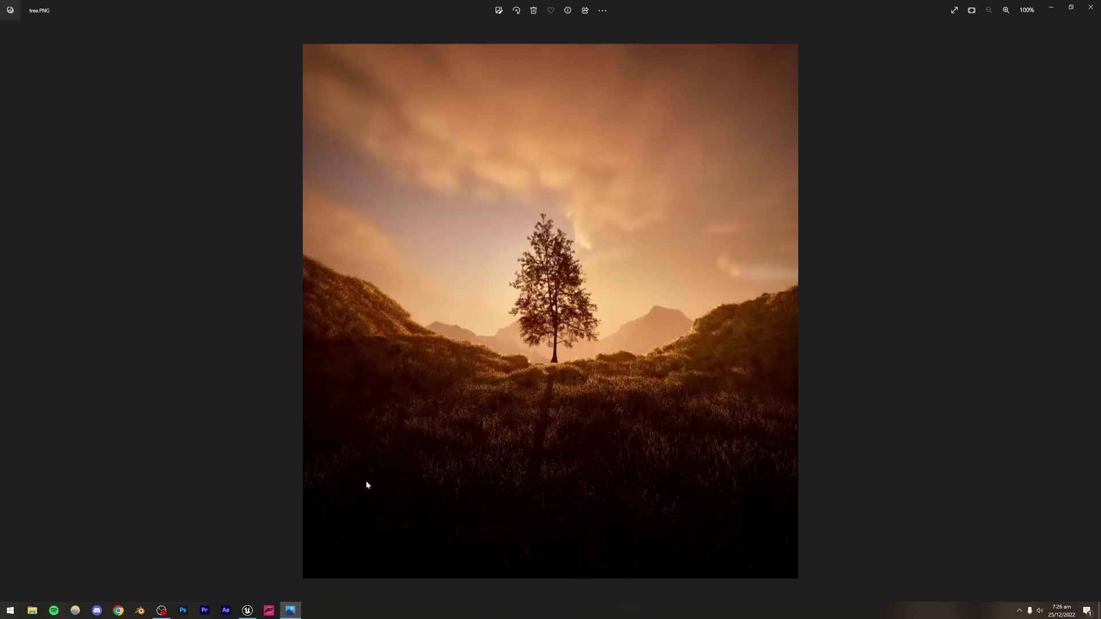